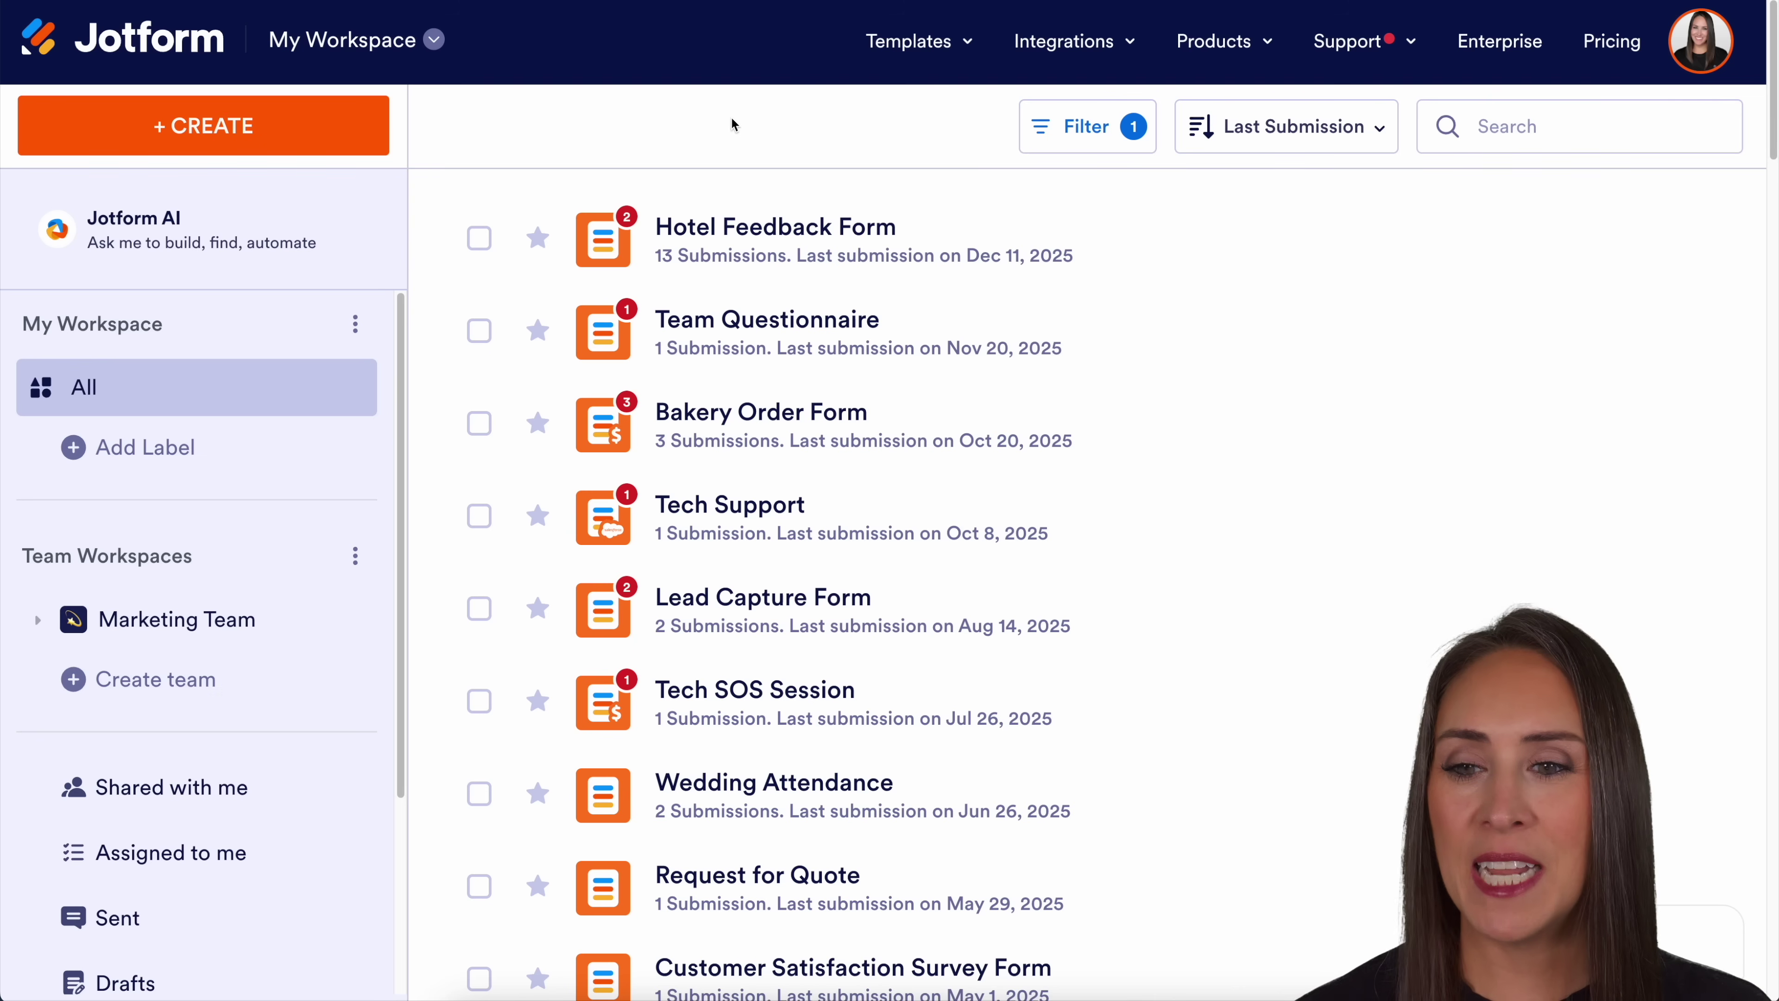
Bring up the Templates dropdown in My Workspace's top navigation.
{"action": "mouse_move", "coordinate": [930, 51]}
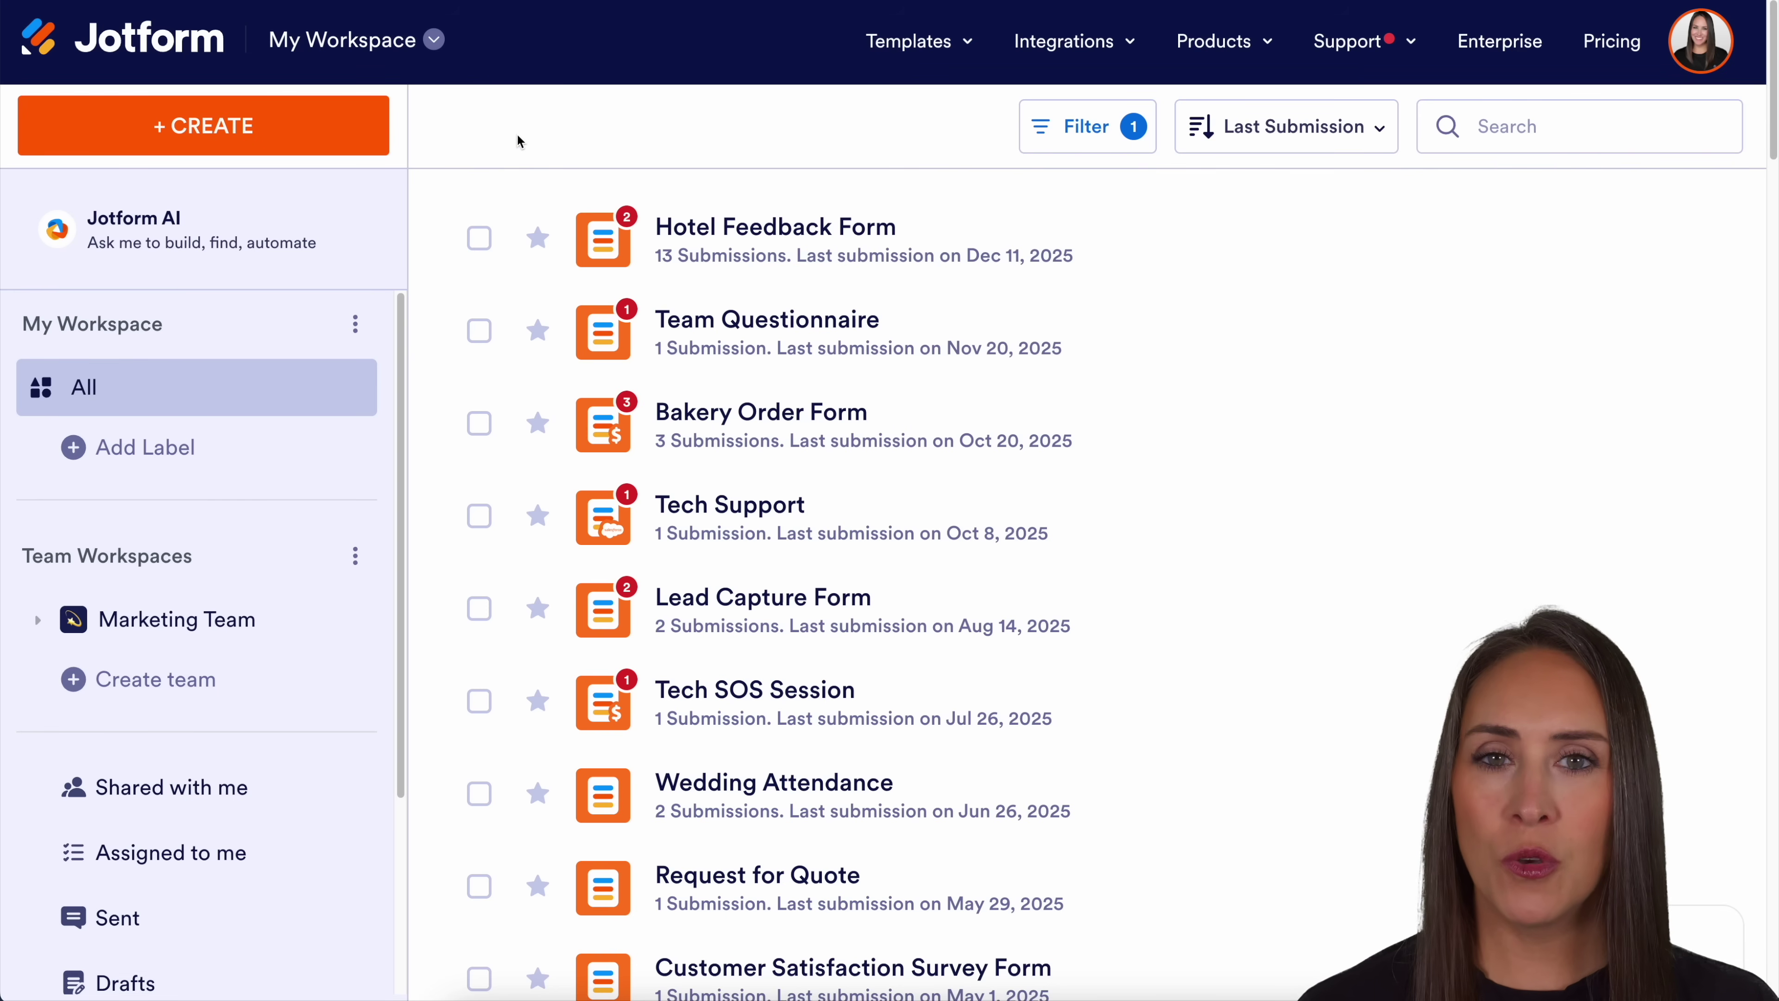
Search form templates for 'feedback', use the Feedback Form template, and view its Publish options.
{"action": "mouse_move", "coordinate": [876, 52]}
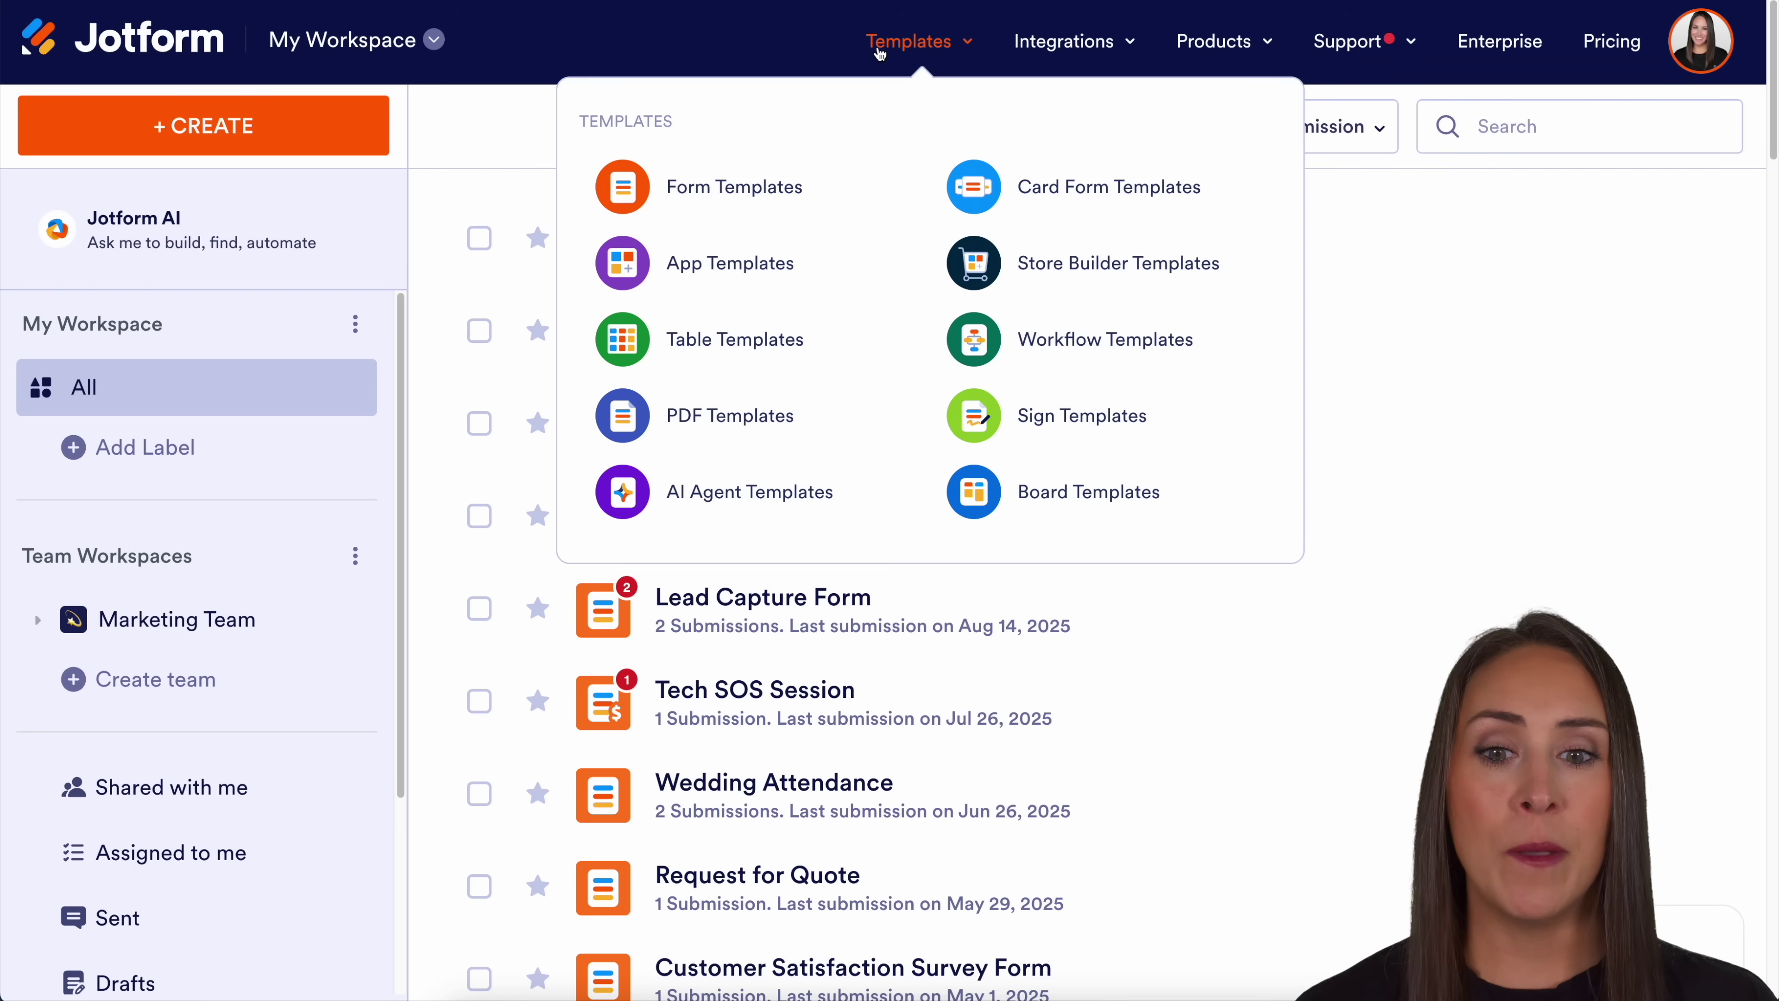
{"action": "left_click", "coordinate": [735, 186]}
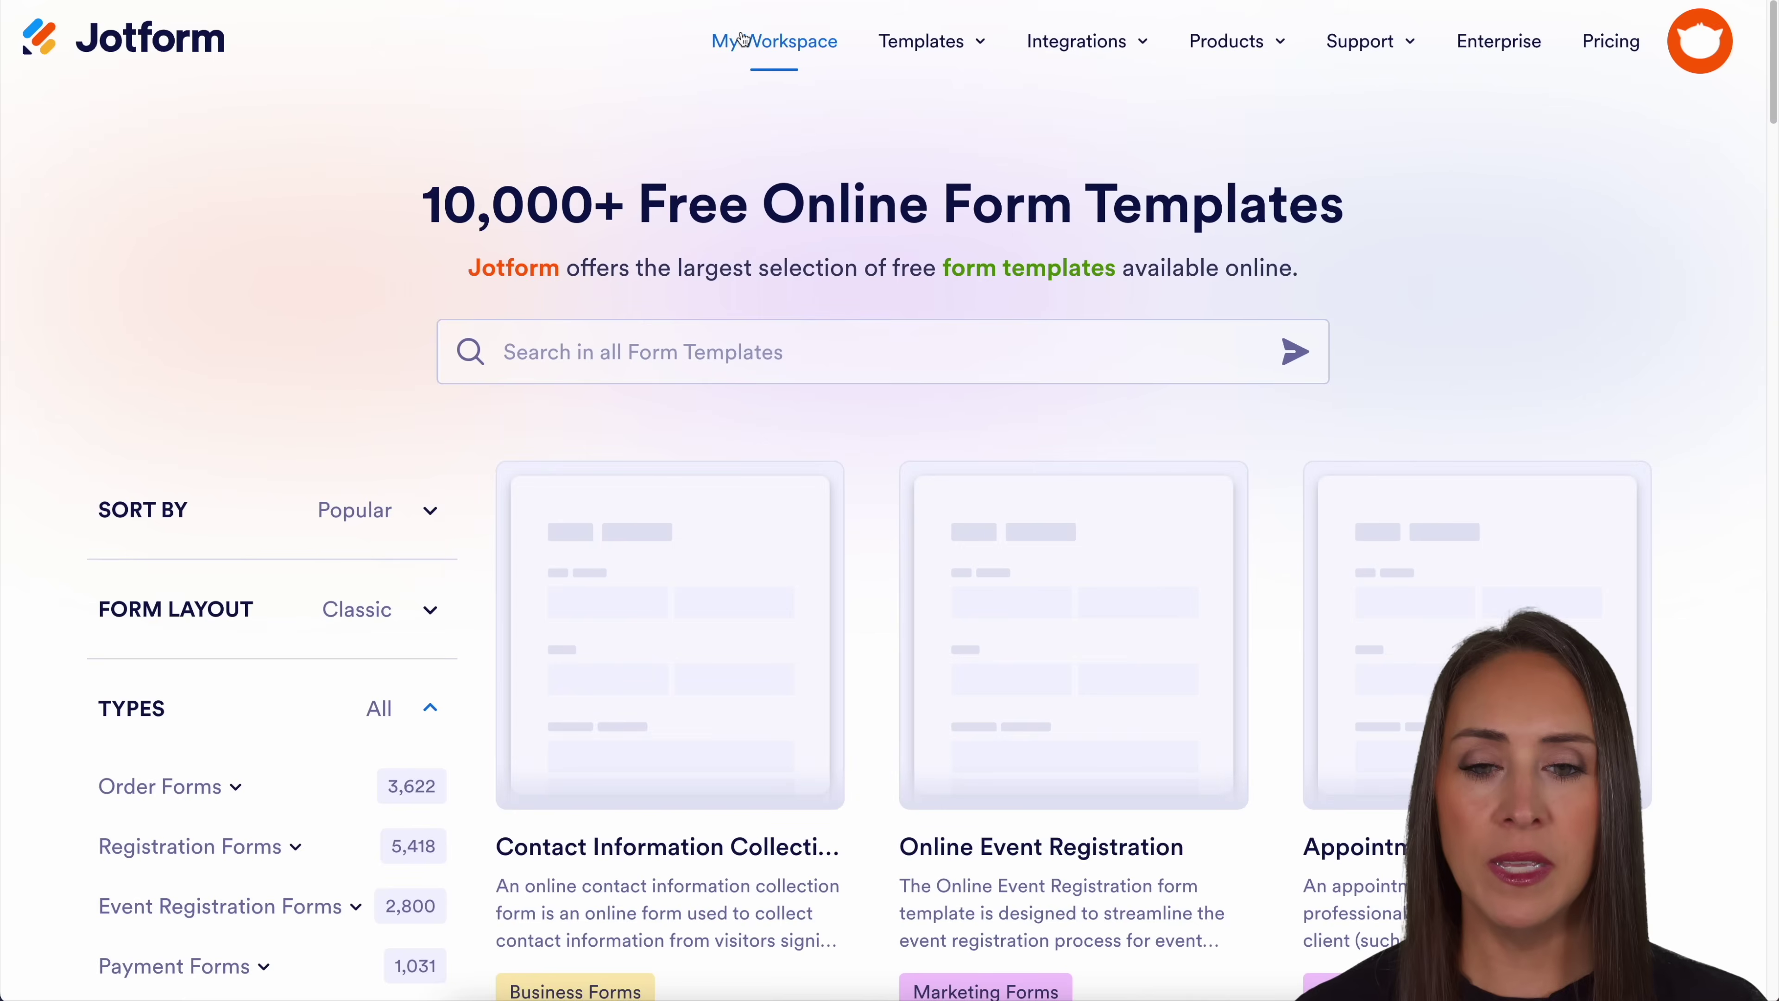
{"action": "left_click", "coordinate": [720, 344]}
{"action": "type", "text": "feedback"}
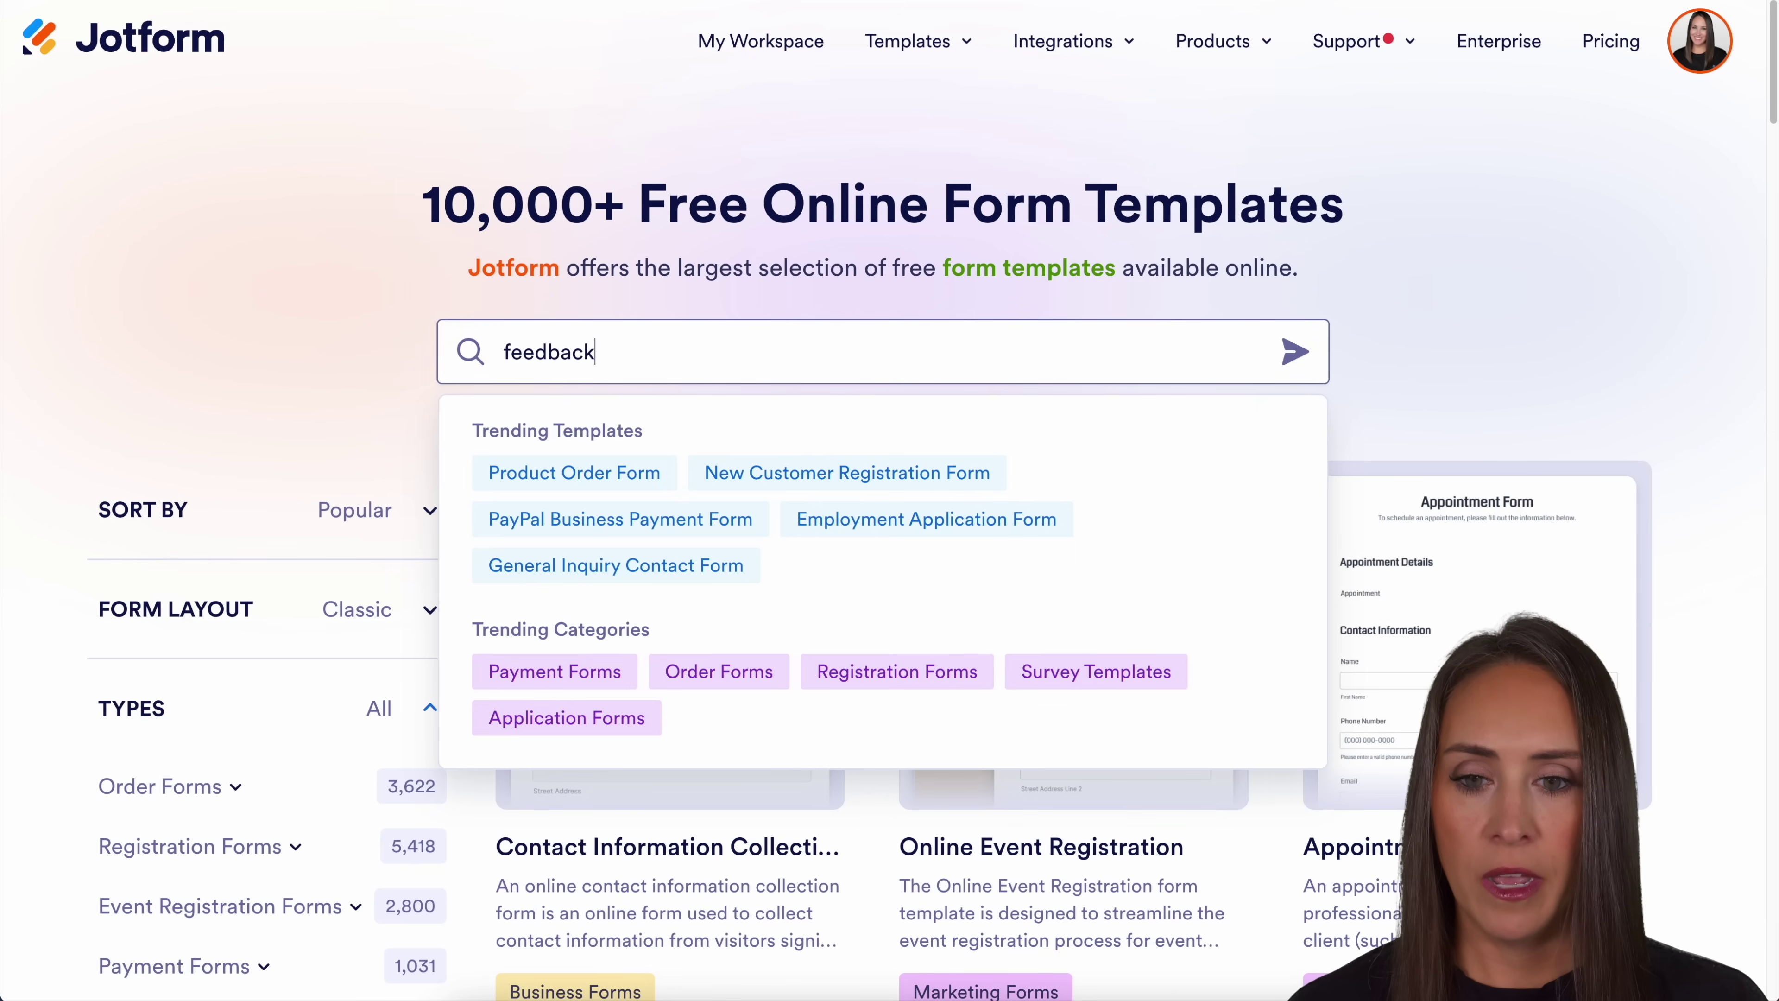
{"action": "key", "text": "Return"}
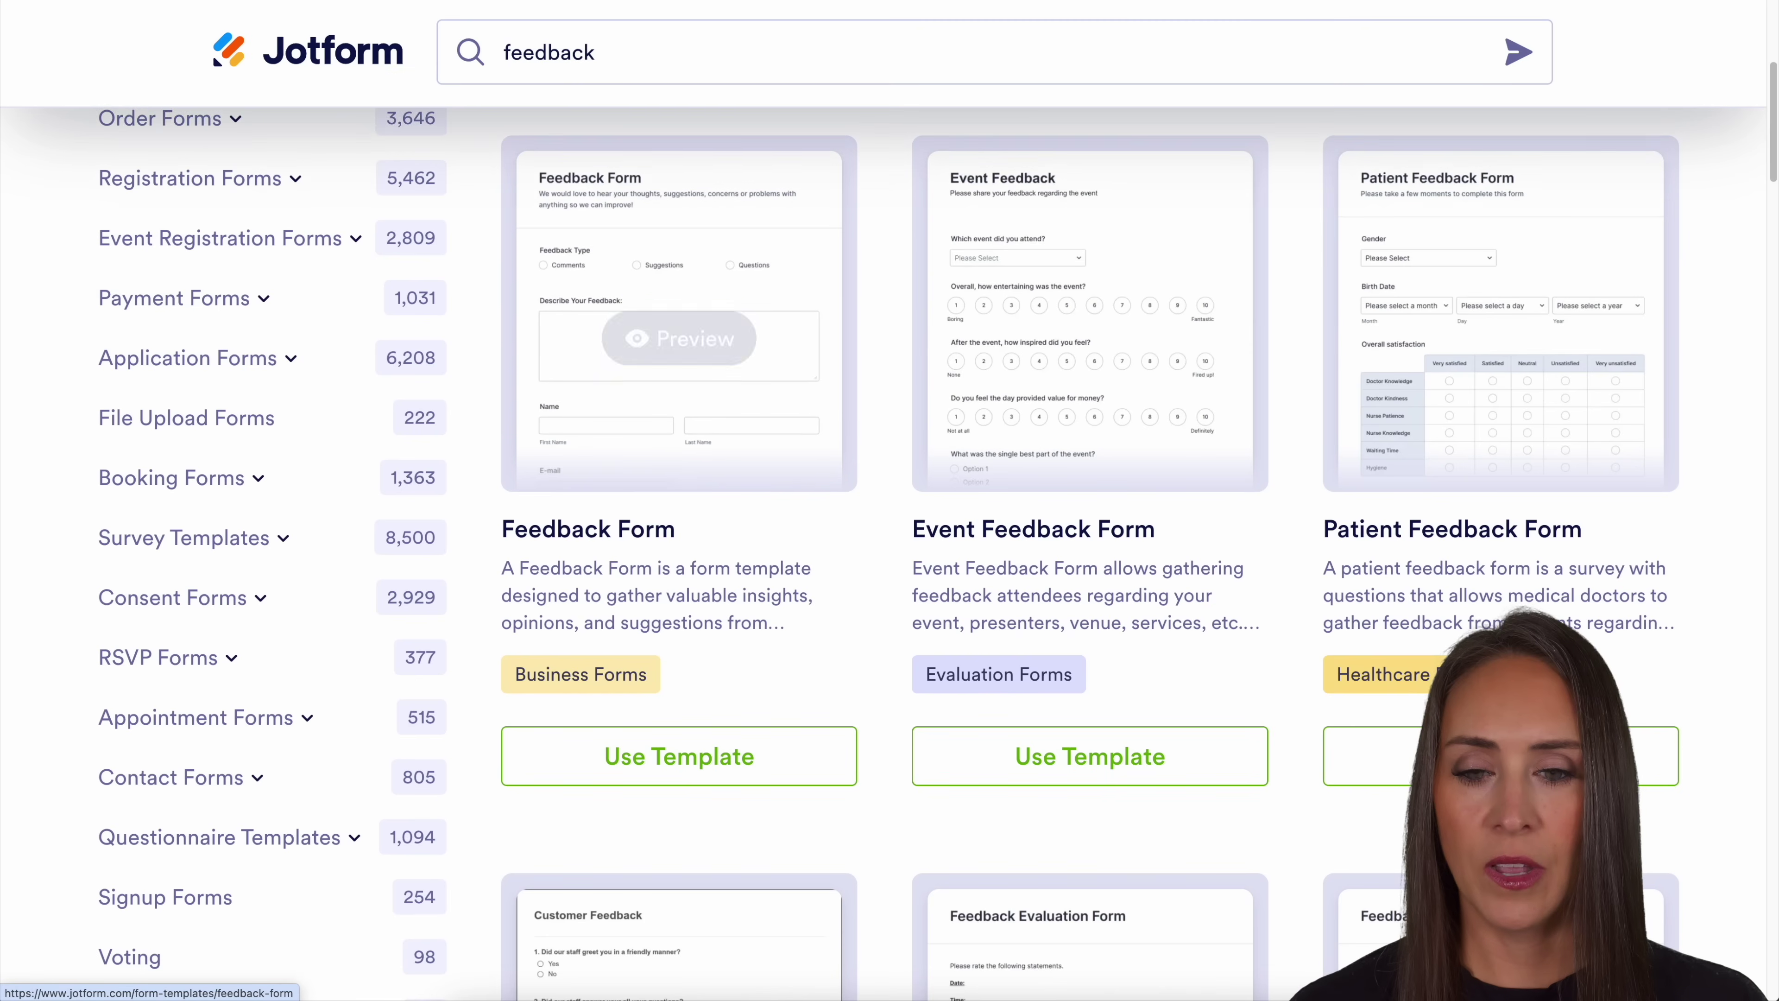
{"action": "scroll", "coordinate": [680, 339], "scroll_direction": "down", "scroll_amount": 1}
{"action": "left_click", "coordinate": [827, 744]}
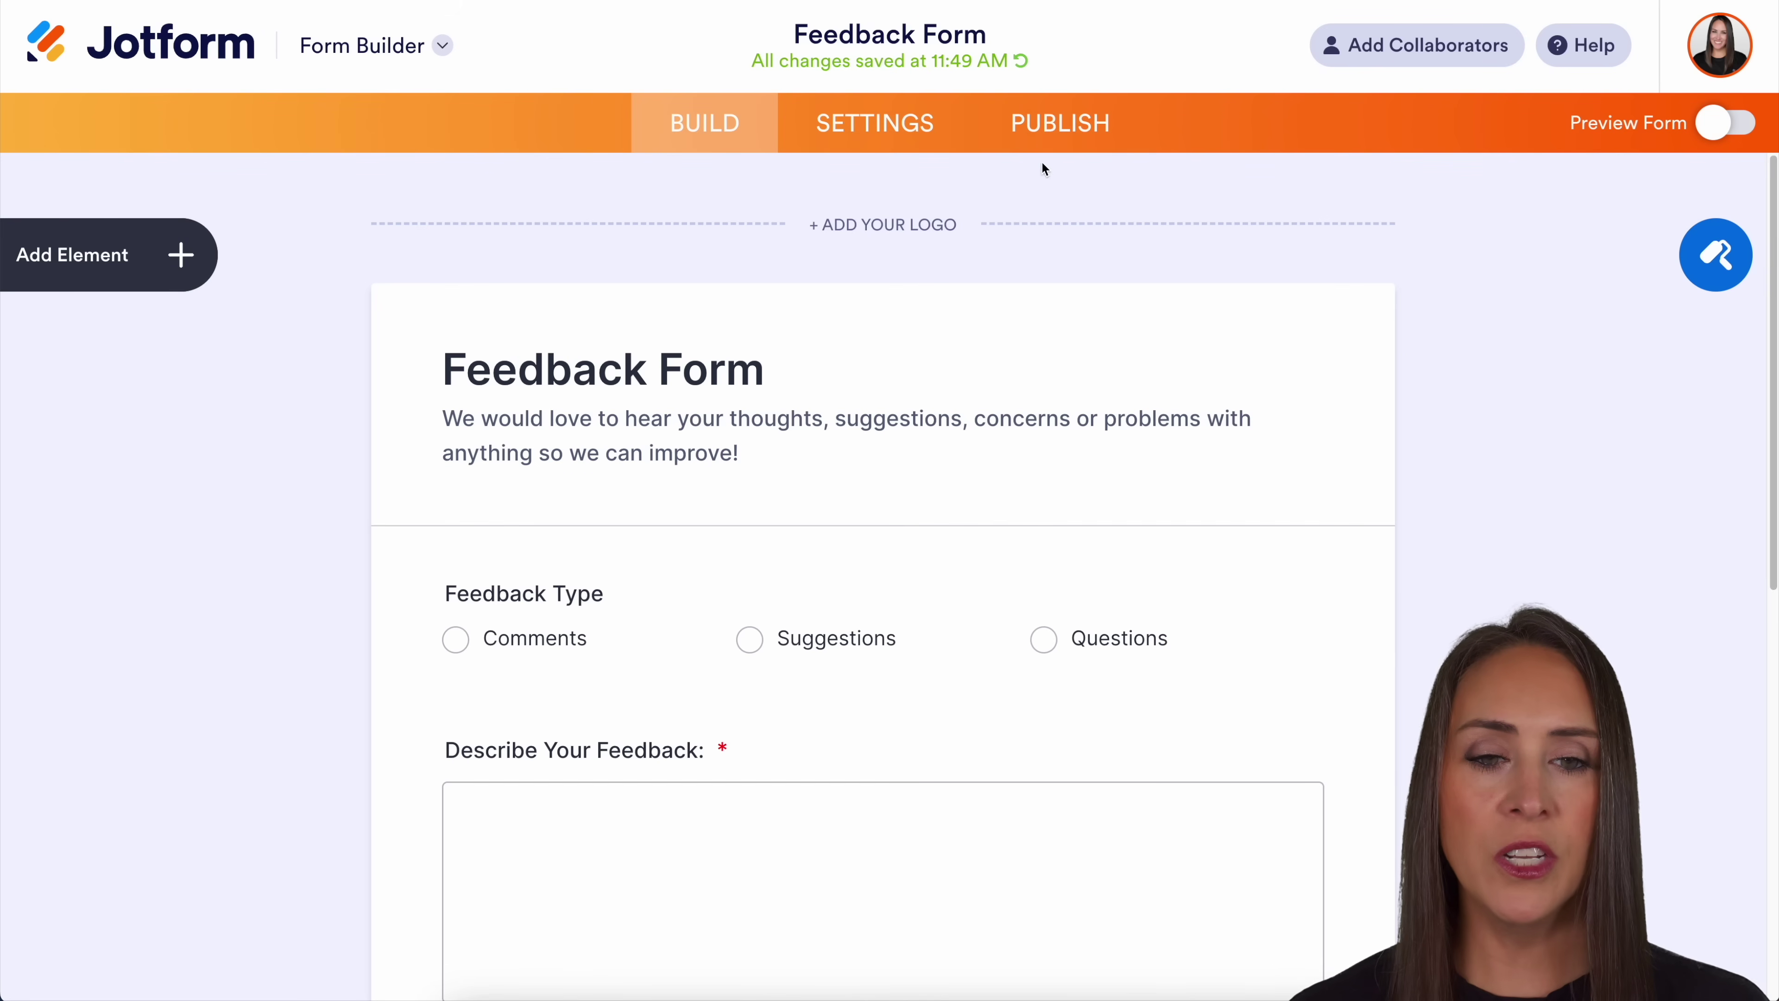
{"action": "left_click", "coordinate": [1043, 140]}
{"action": "scroll", "coordinate": [1075, 306], "scroll_direction": "down", "scroll_amount": 5}
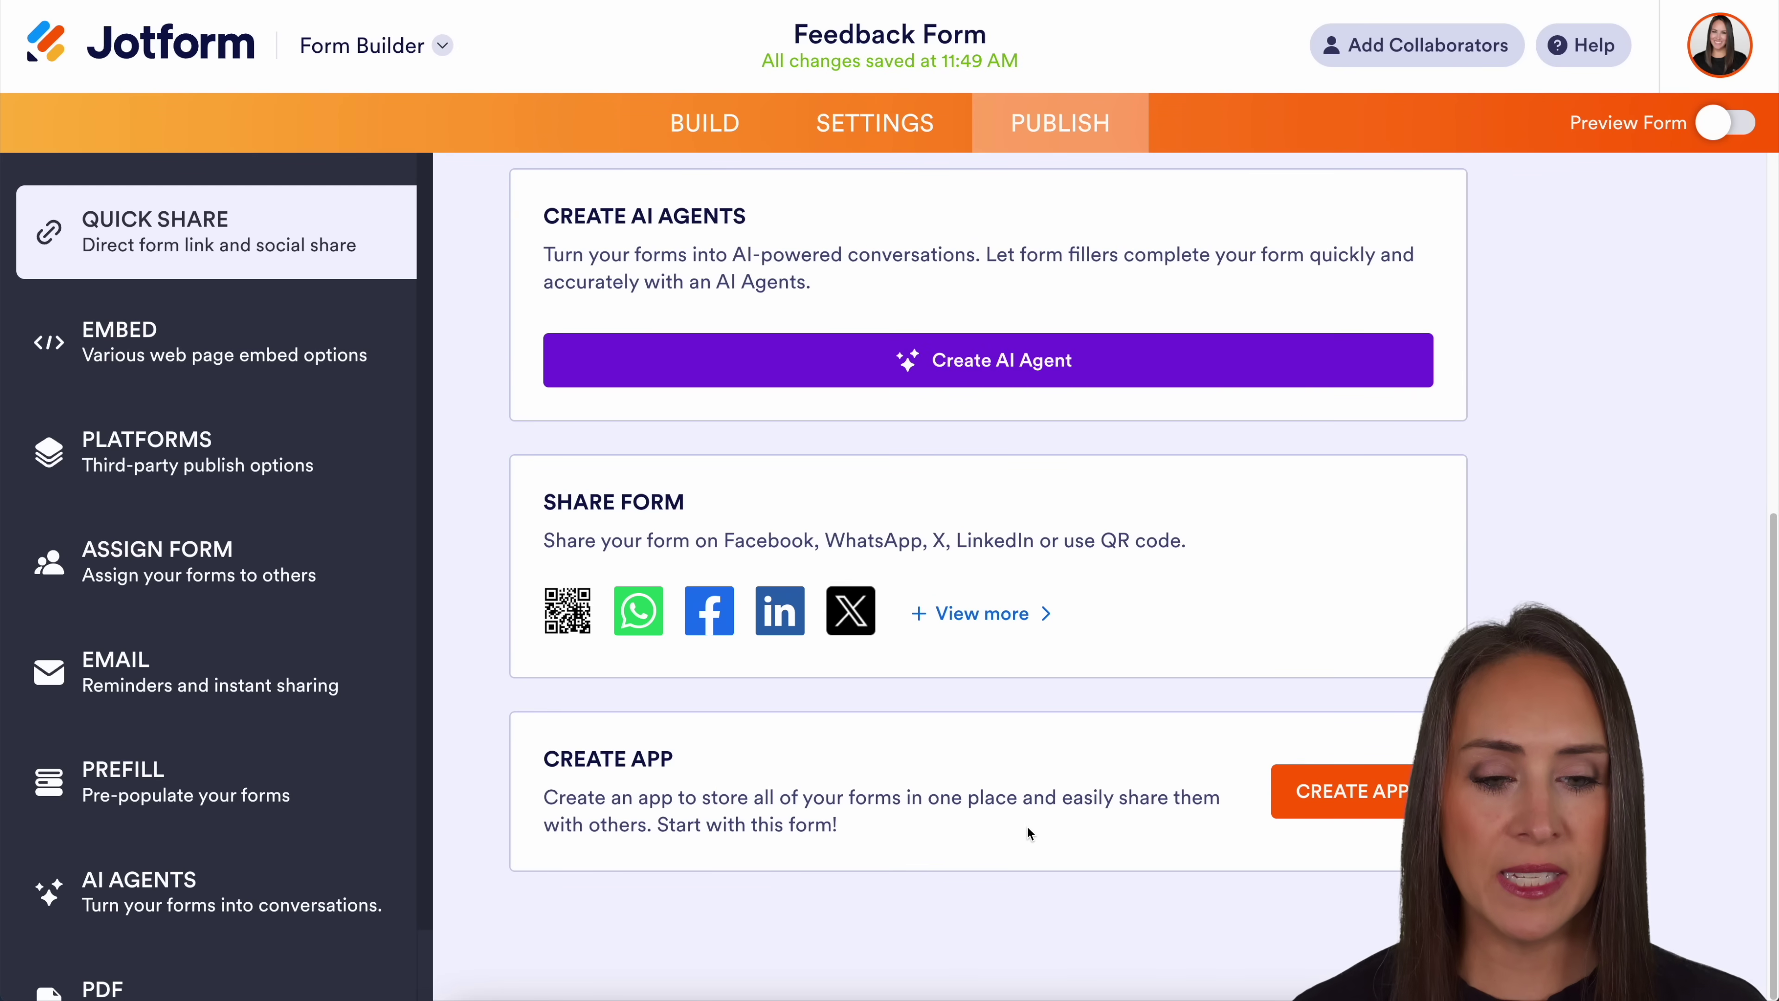
Create a new app from the Feedback Form.
{"action": "left_click", "coordinate": [1303, 820]}
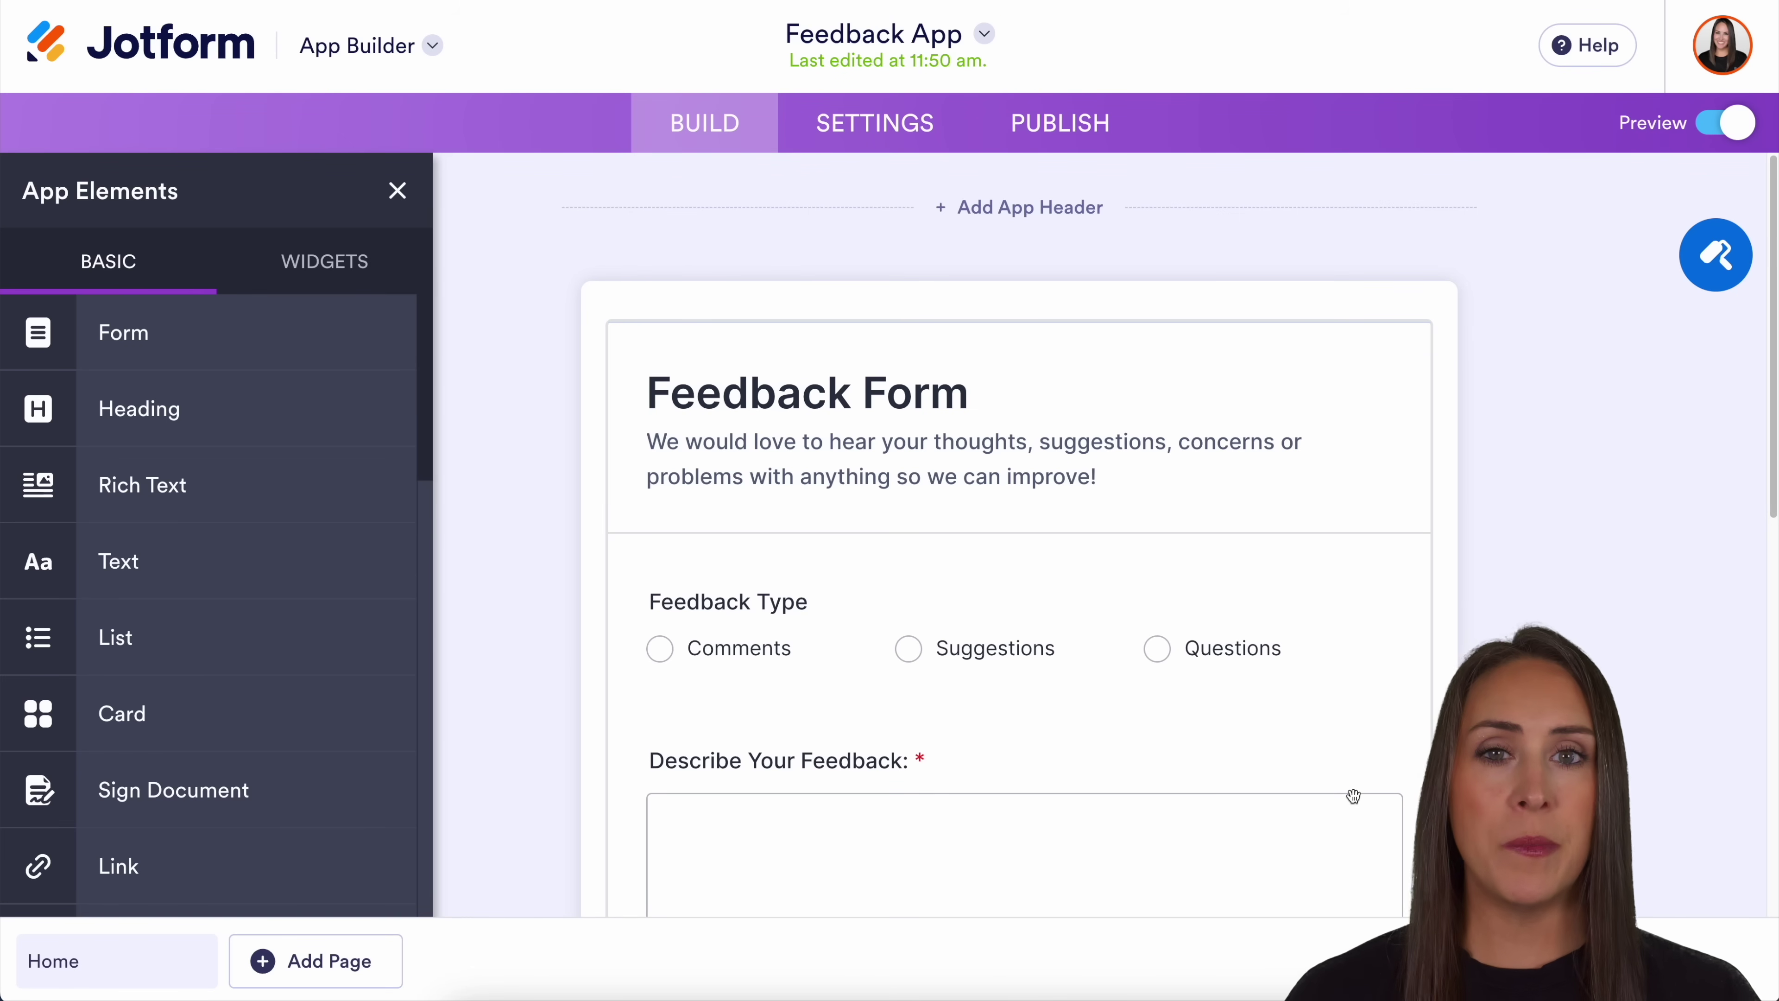
{"action": "scroll", "coordinate": [1356, 681], "scroll_direction": "down", "scroll_amount": 5}
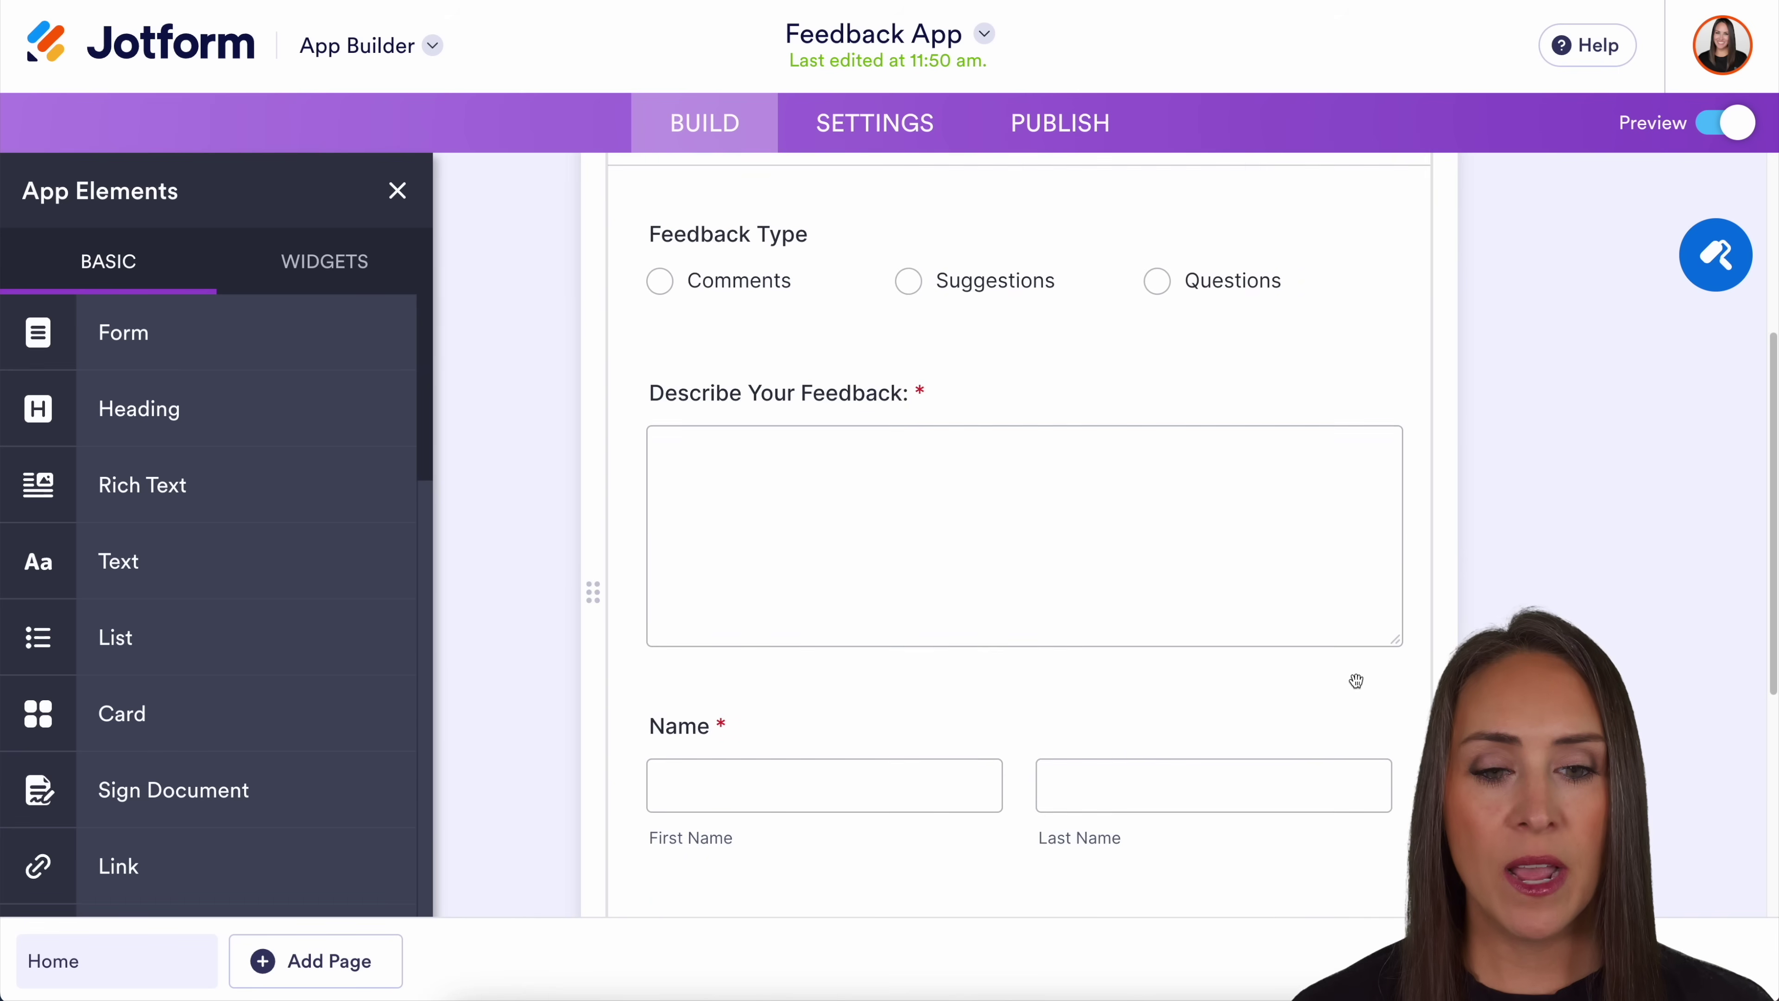
{"action": "scroll", "coordinate": [1357, 681], "scroll_direction": "down", "scroll_amount": 6}
{"action": "scroll", "coordinate": [1356, 682], "scroll_direction": "up", "scroll_amount": 5}
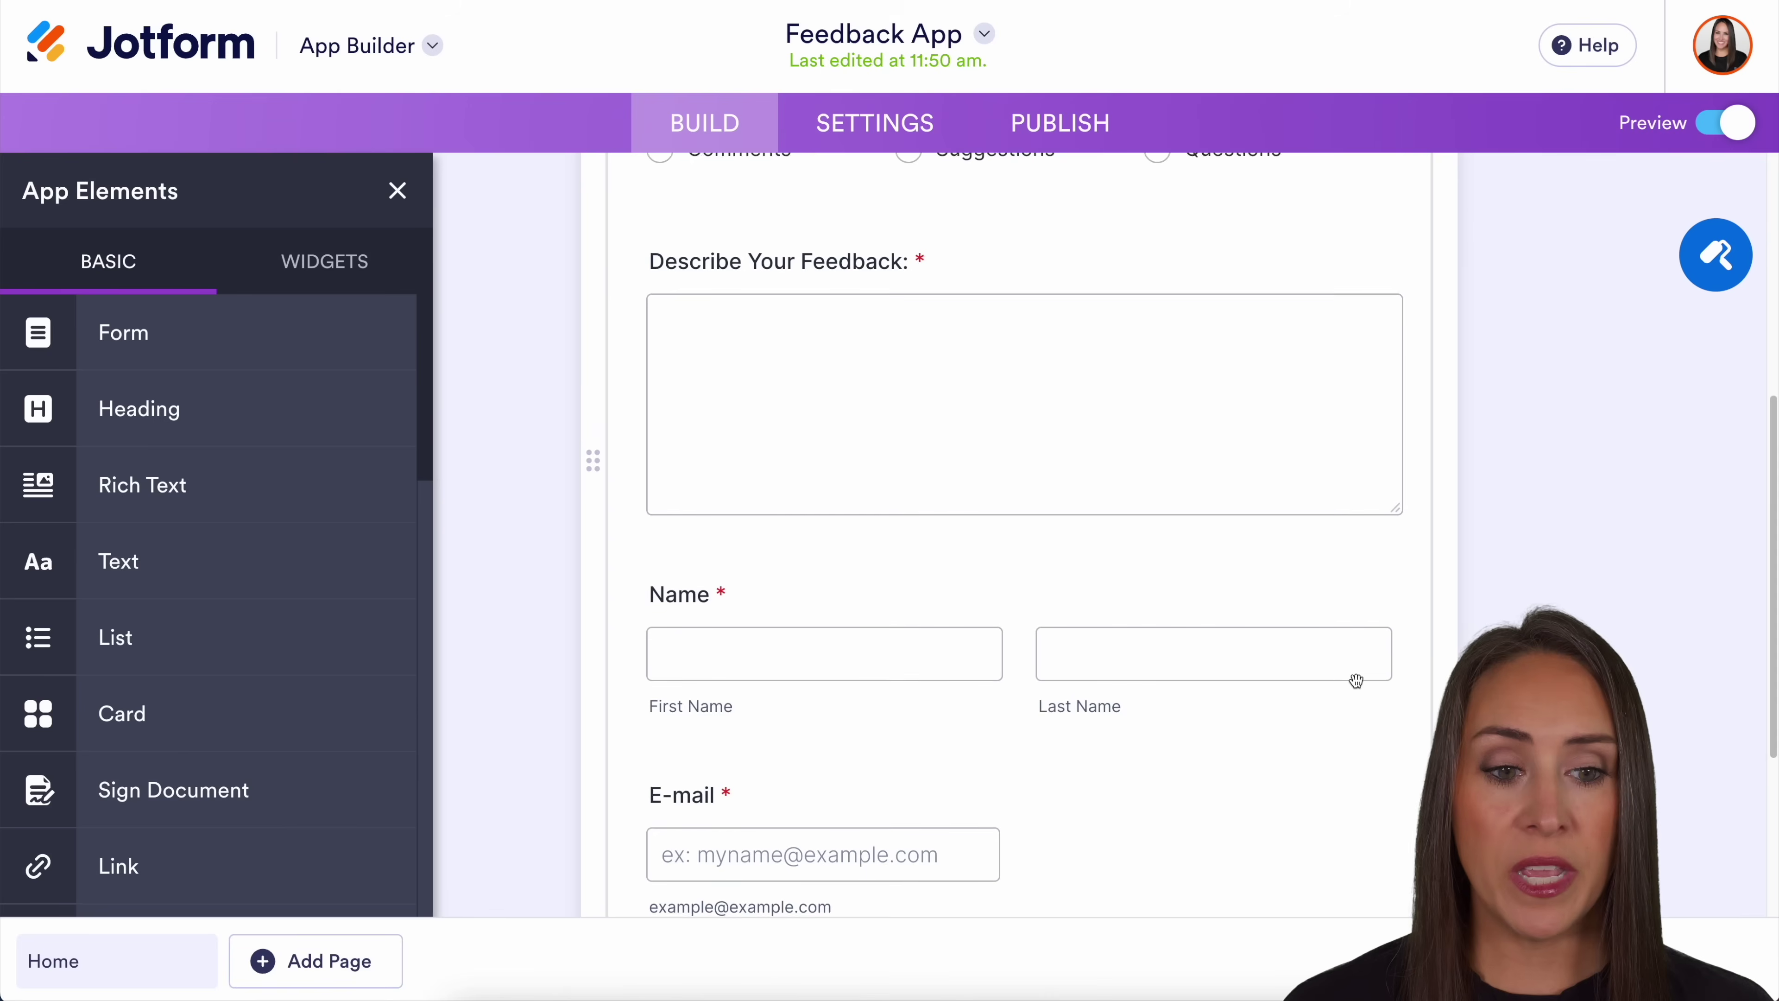
{"action": "scroll", "coordinate": [1356, 682], "scroll_direction": "up", "scroll_amount": 7}
Switch off Show form in the Feedback Form element's properties.
{"action": "left_click", "coordinate": [1442, 370]}
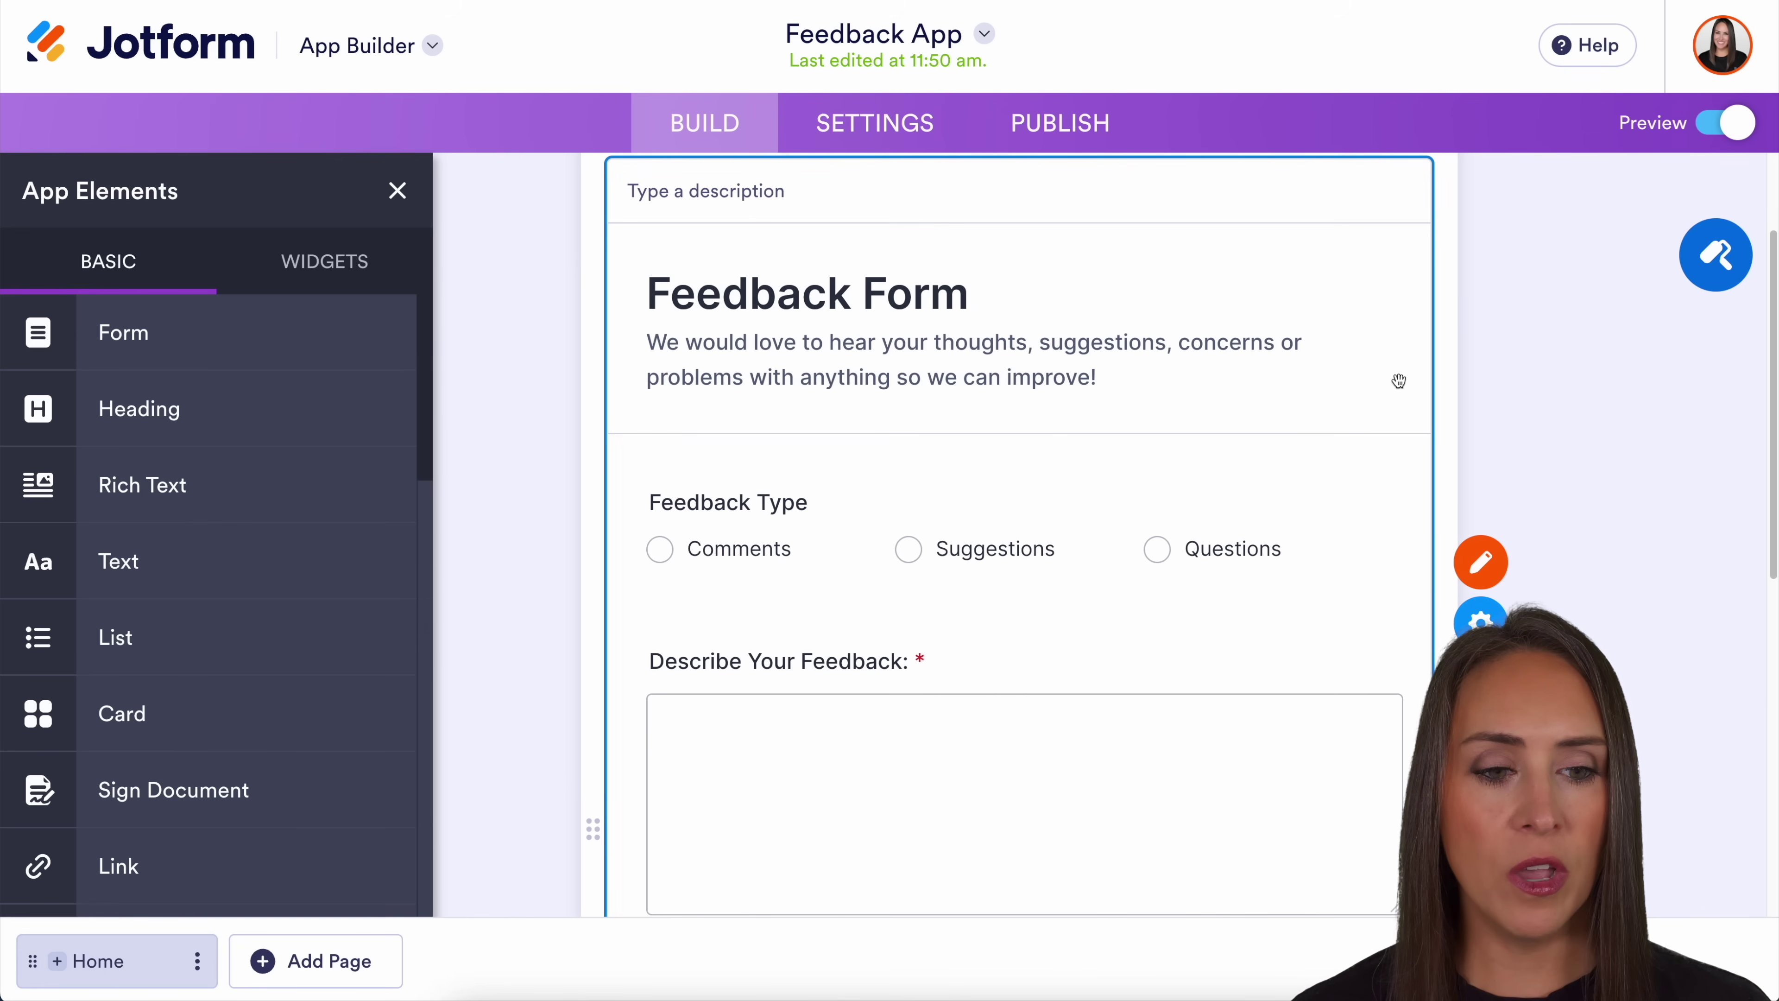
{"action": "left_click", "coordinate": [1480, 621]}
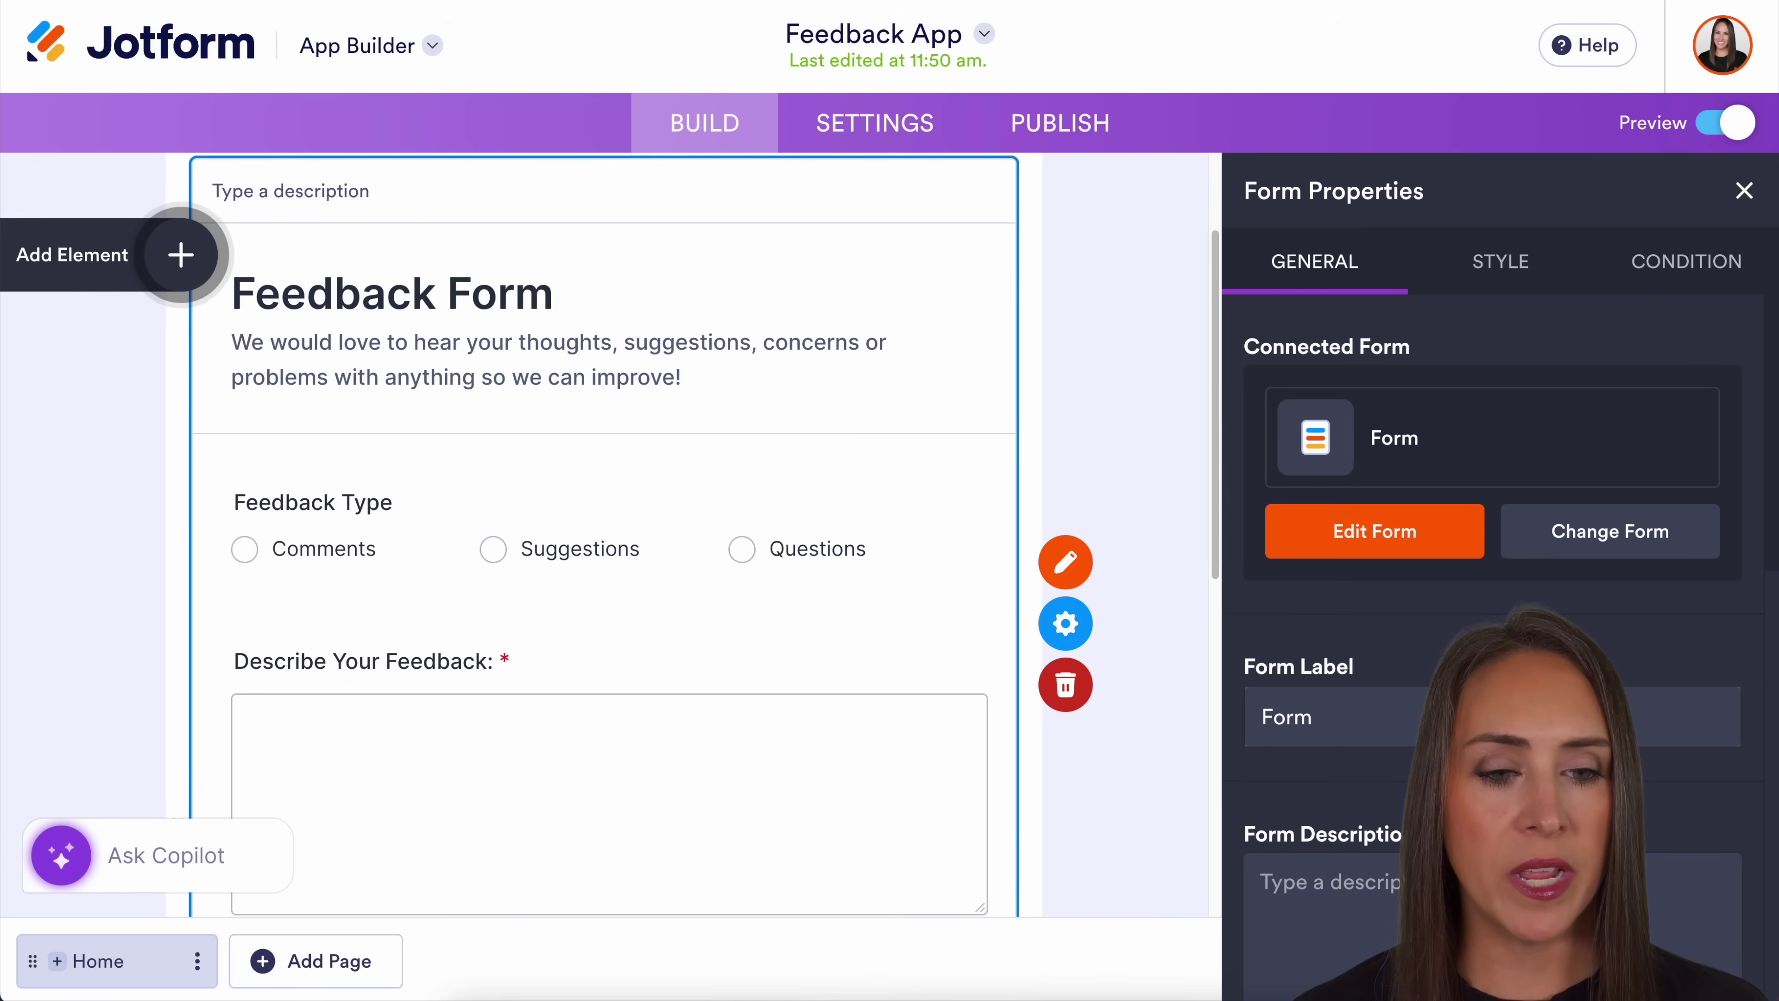
{"action": "scroll", "coordinate": [1492, 614], "scroll_direction": "down", "scroll_amount": 5}
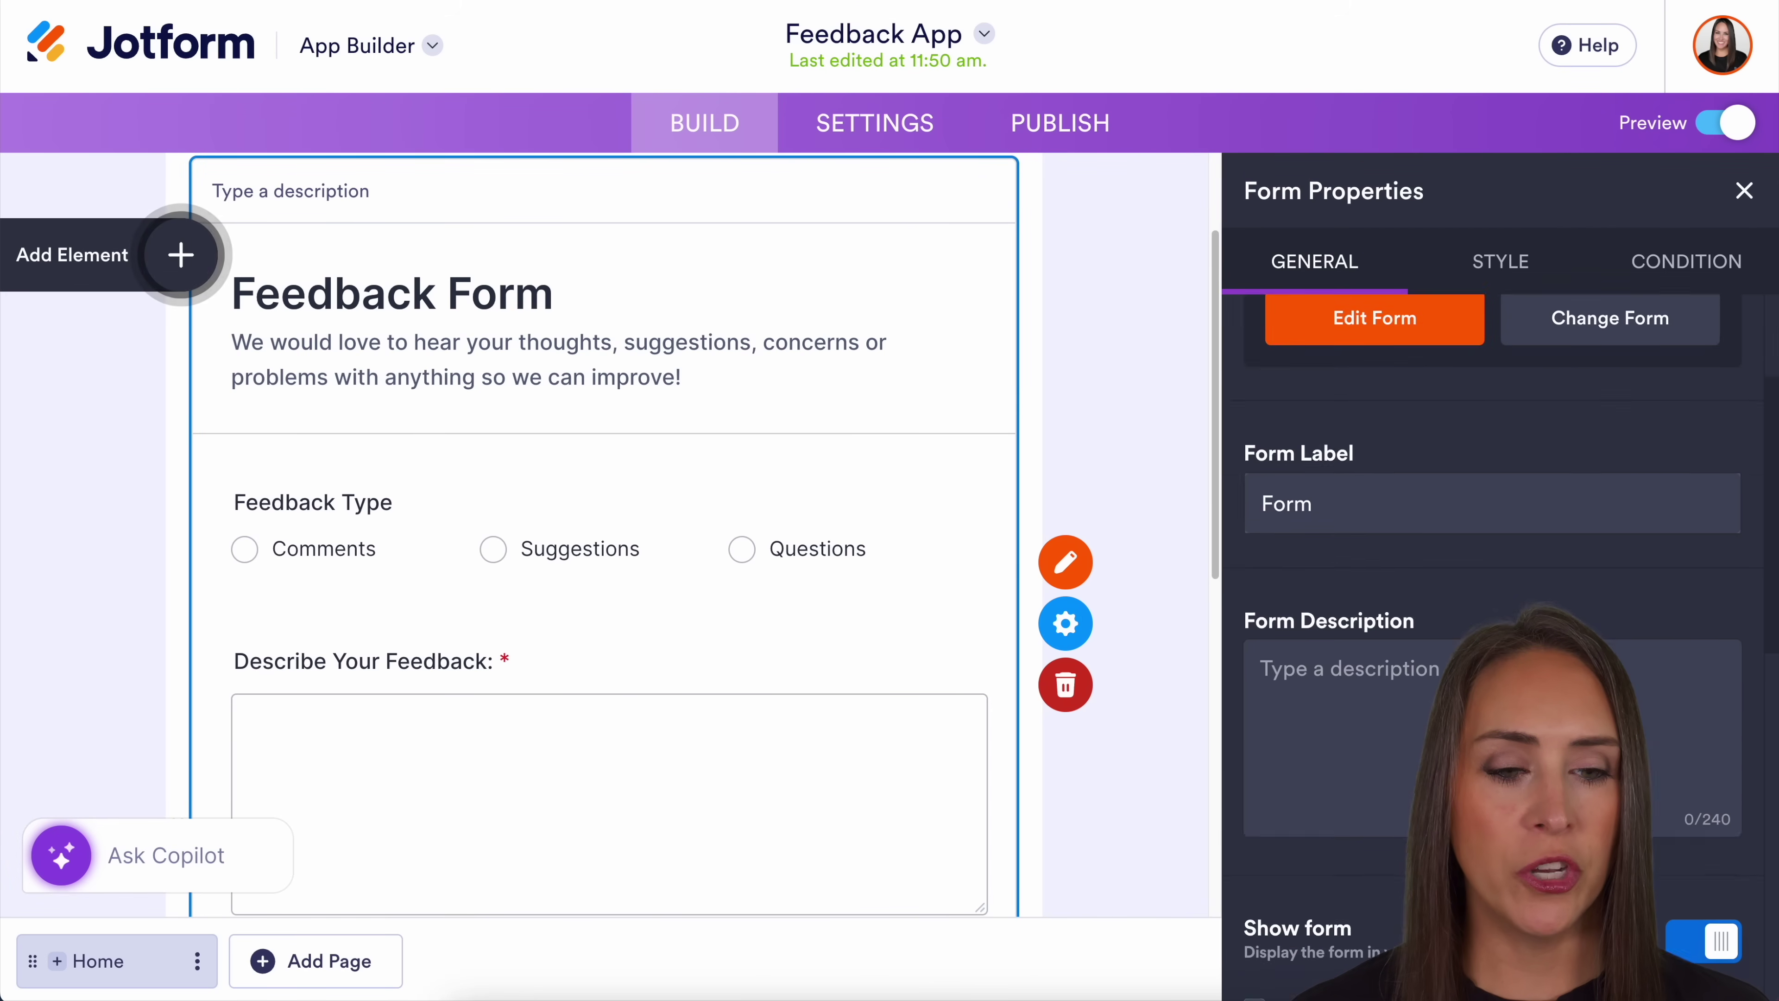
{"action": "scroll", "coordinate": [1303, 513], "scroll_direction": "down", "scroll_amount": 2}
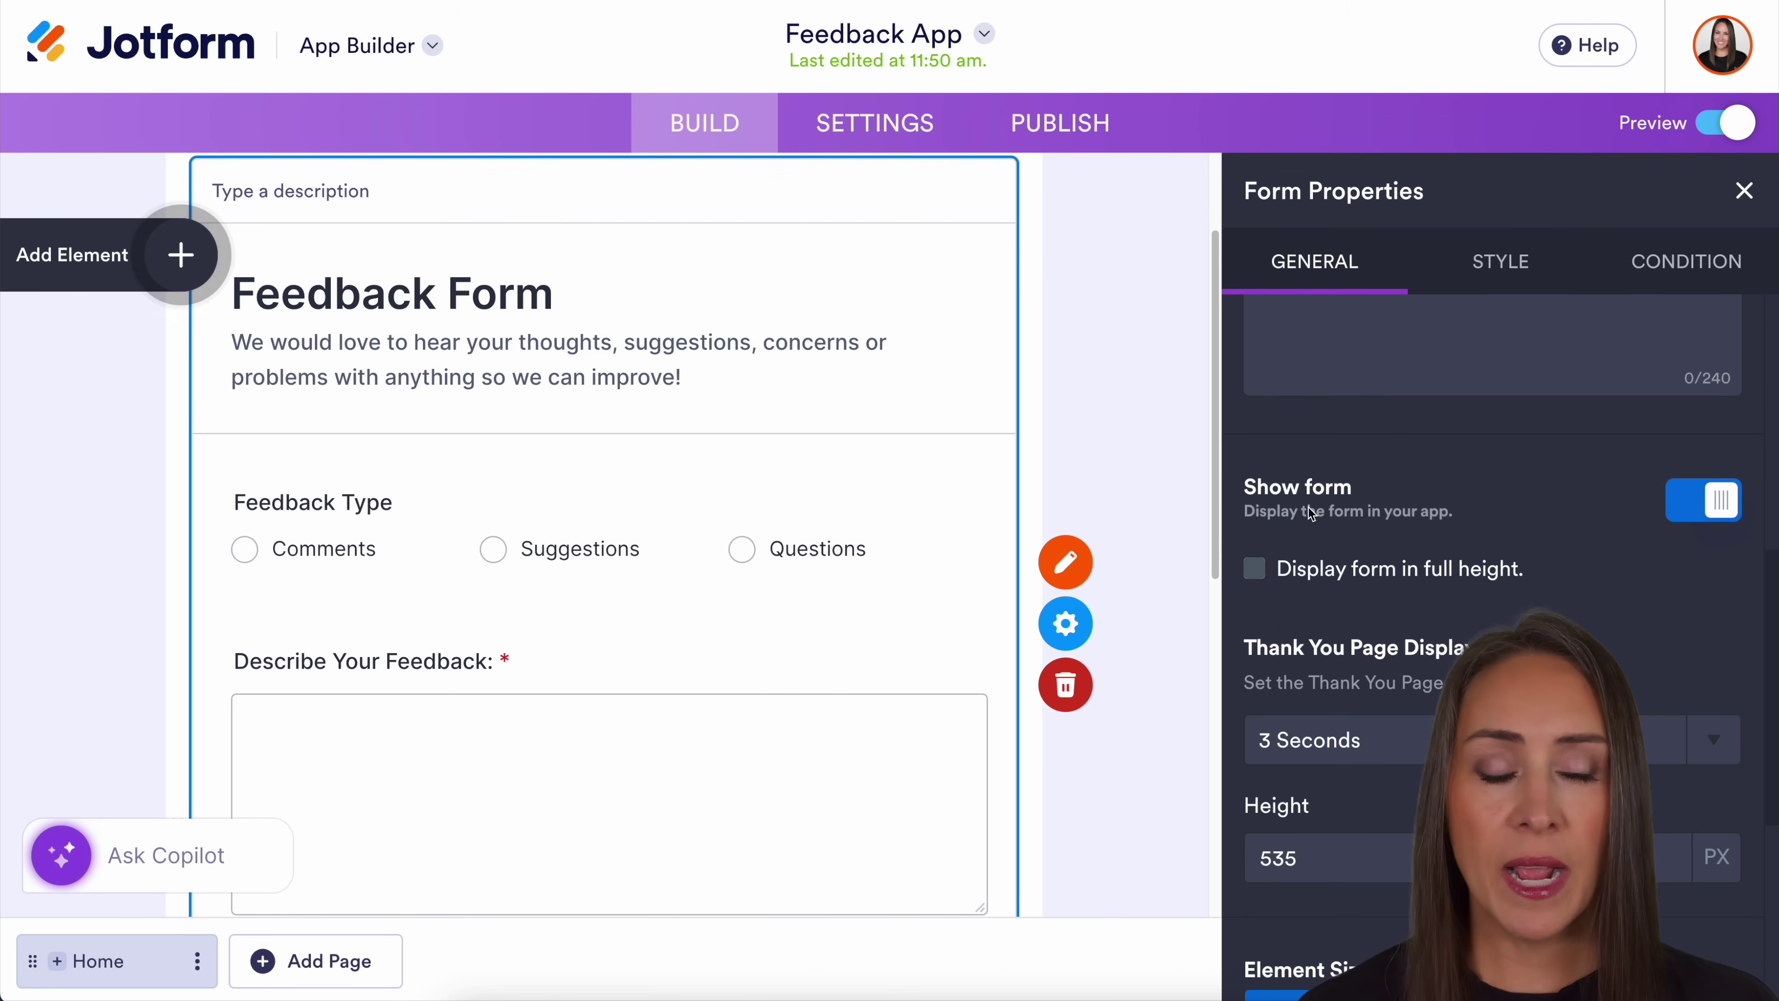
{"action": "left_click", "coordinate": [1707, 500]}
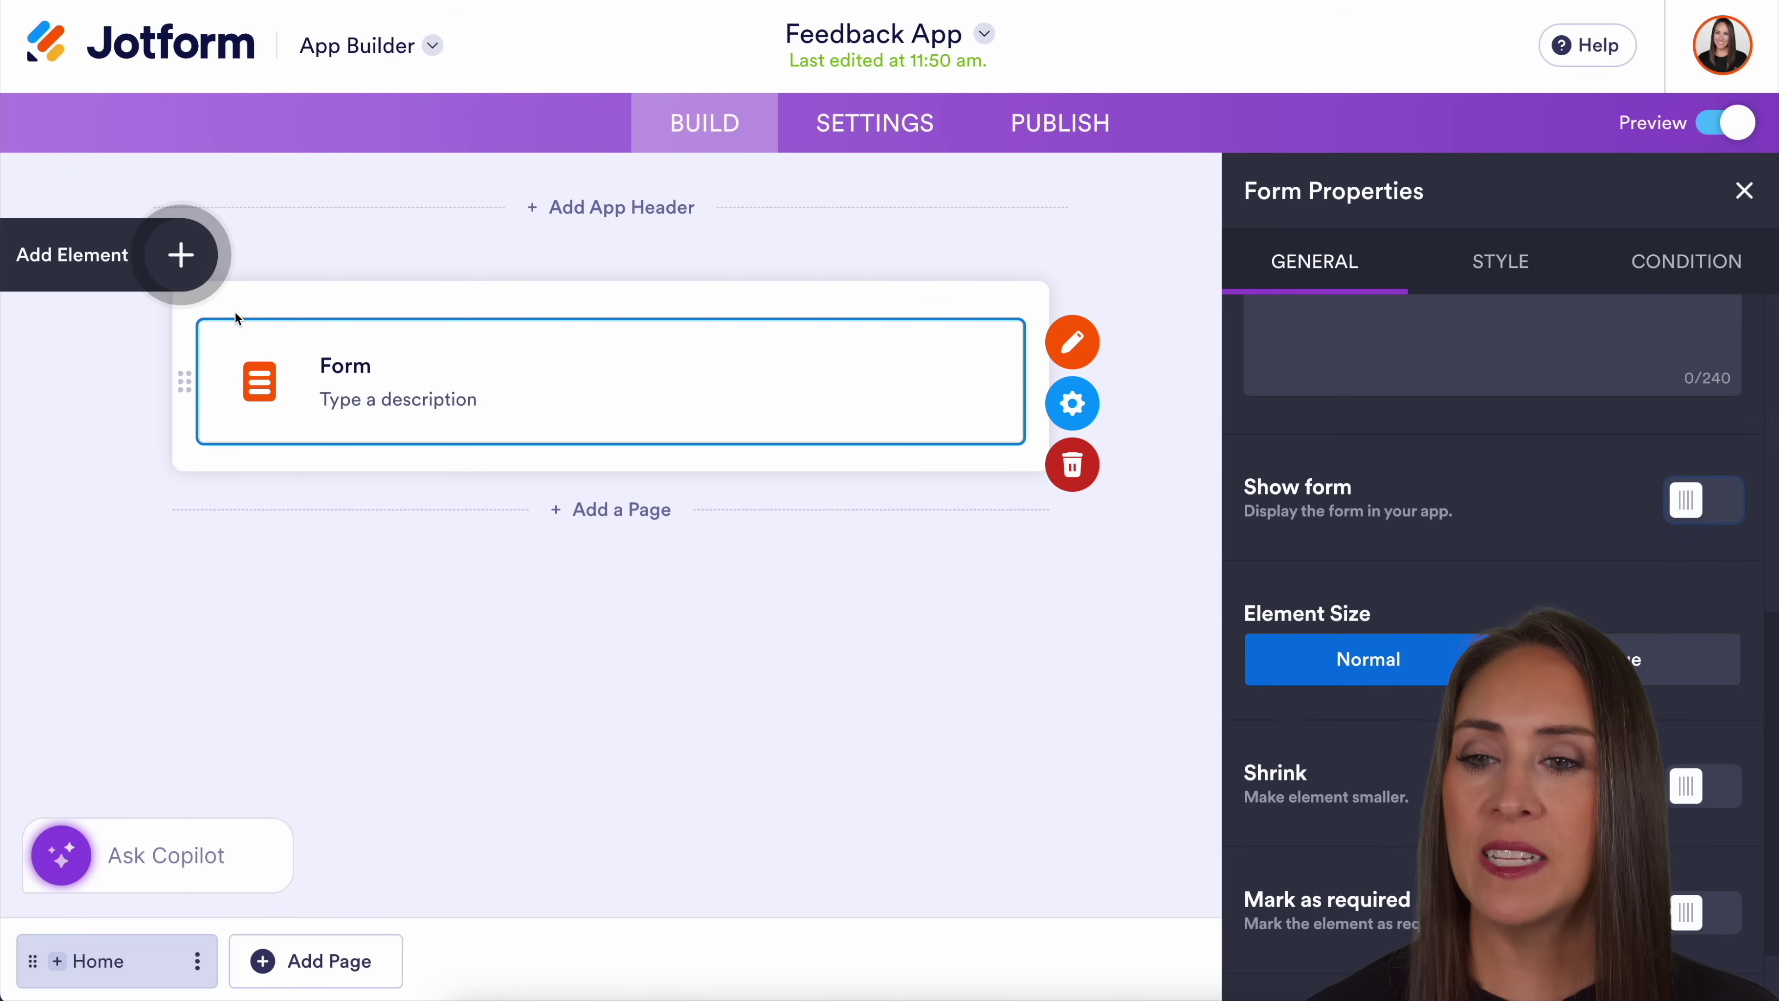
Add a Heading above the form and a Link block below it.
{"action": "left_click", "coordinate": [170, 269]}
{"action": "left_click", "coordinate": [170, 269]}
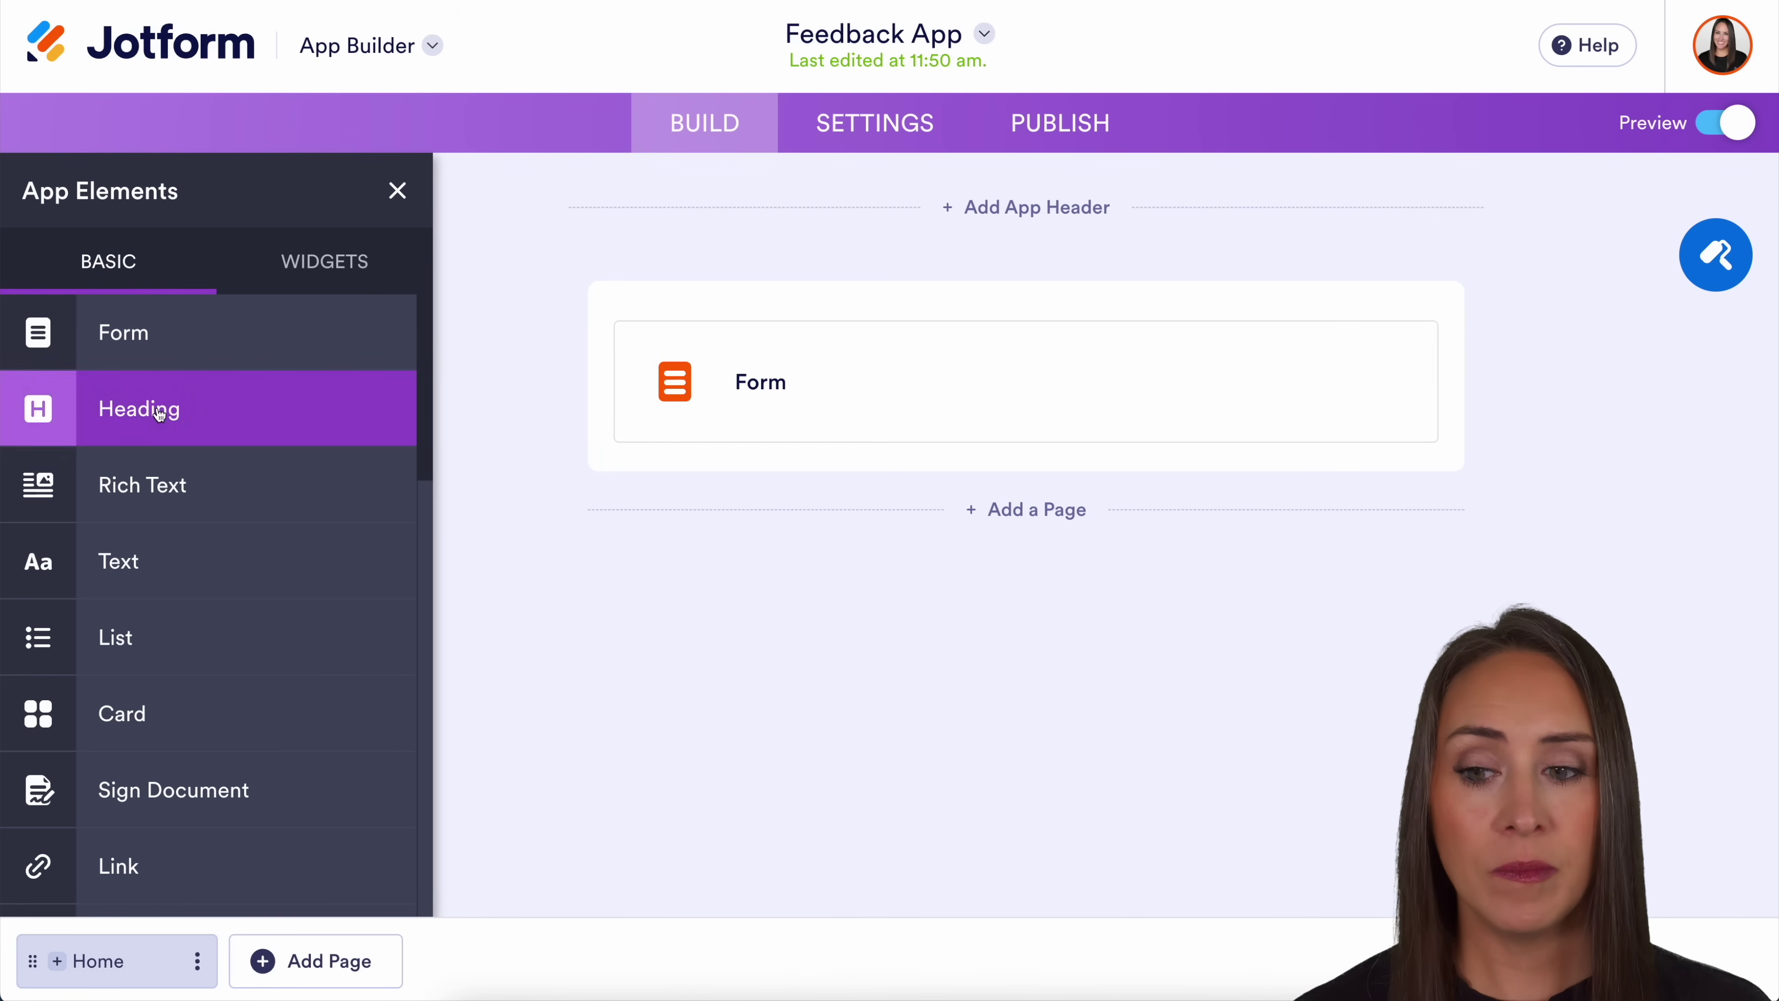
{"action": "left_click_drag", "start_coordinate": [147, 409], "coordinate": [840, 362]}
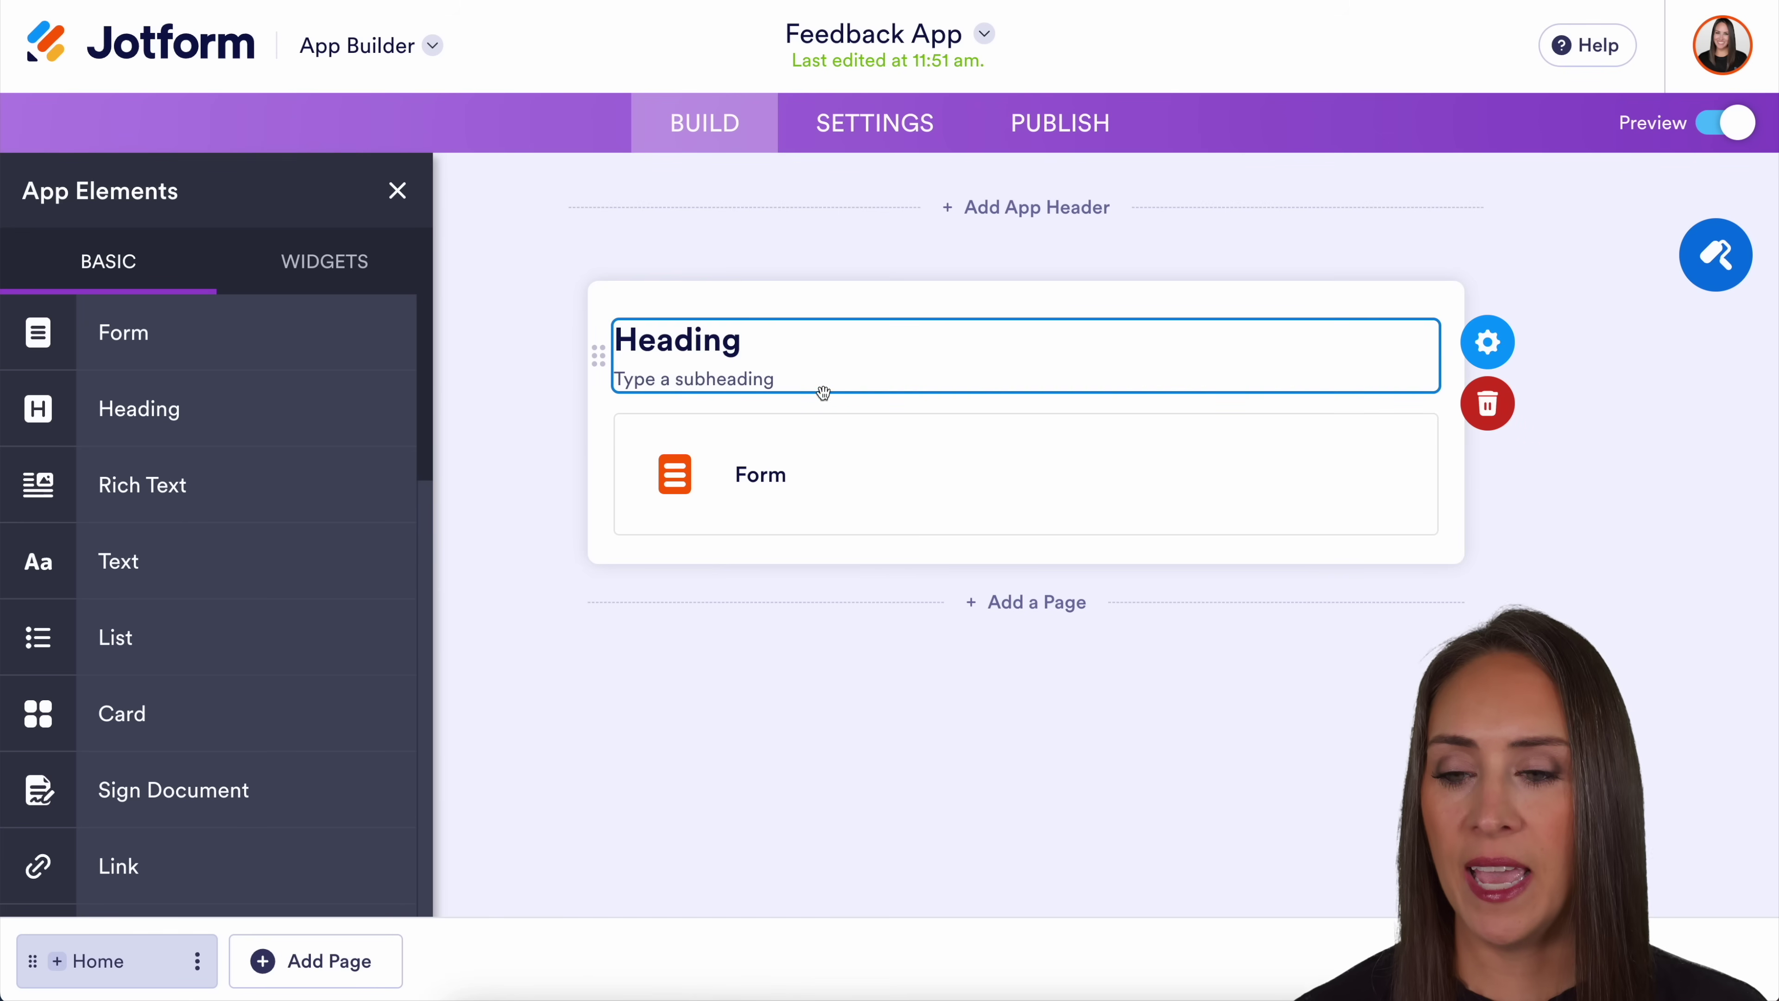
{"action": "scroll", "coordinate": [266, 605], "scroll_direction": "down", "scroll_amount": 3}
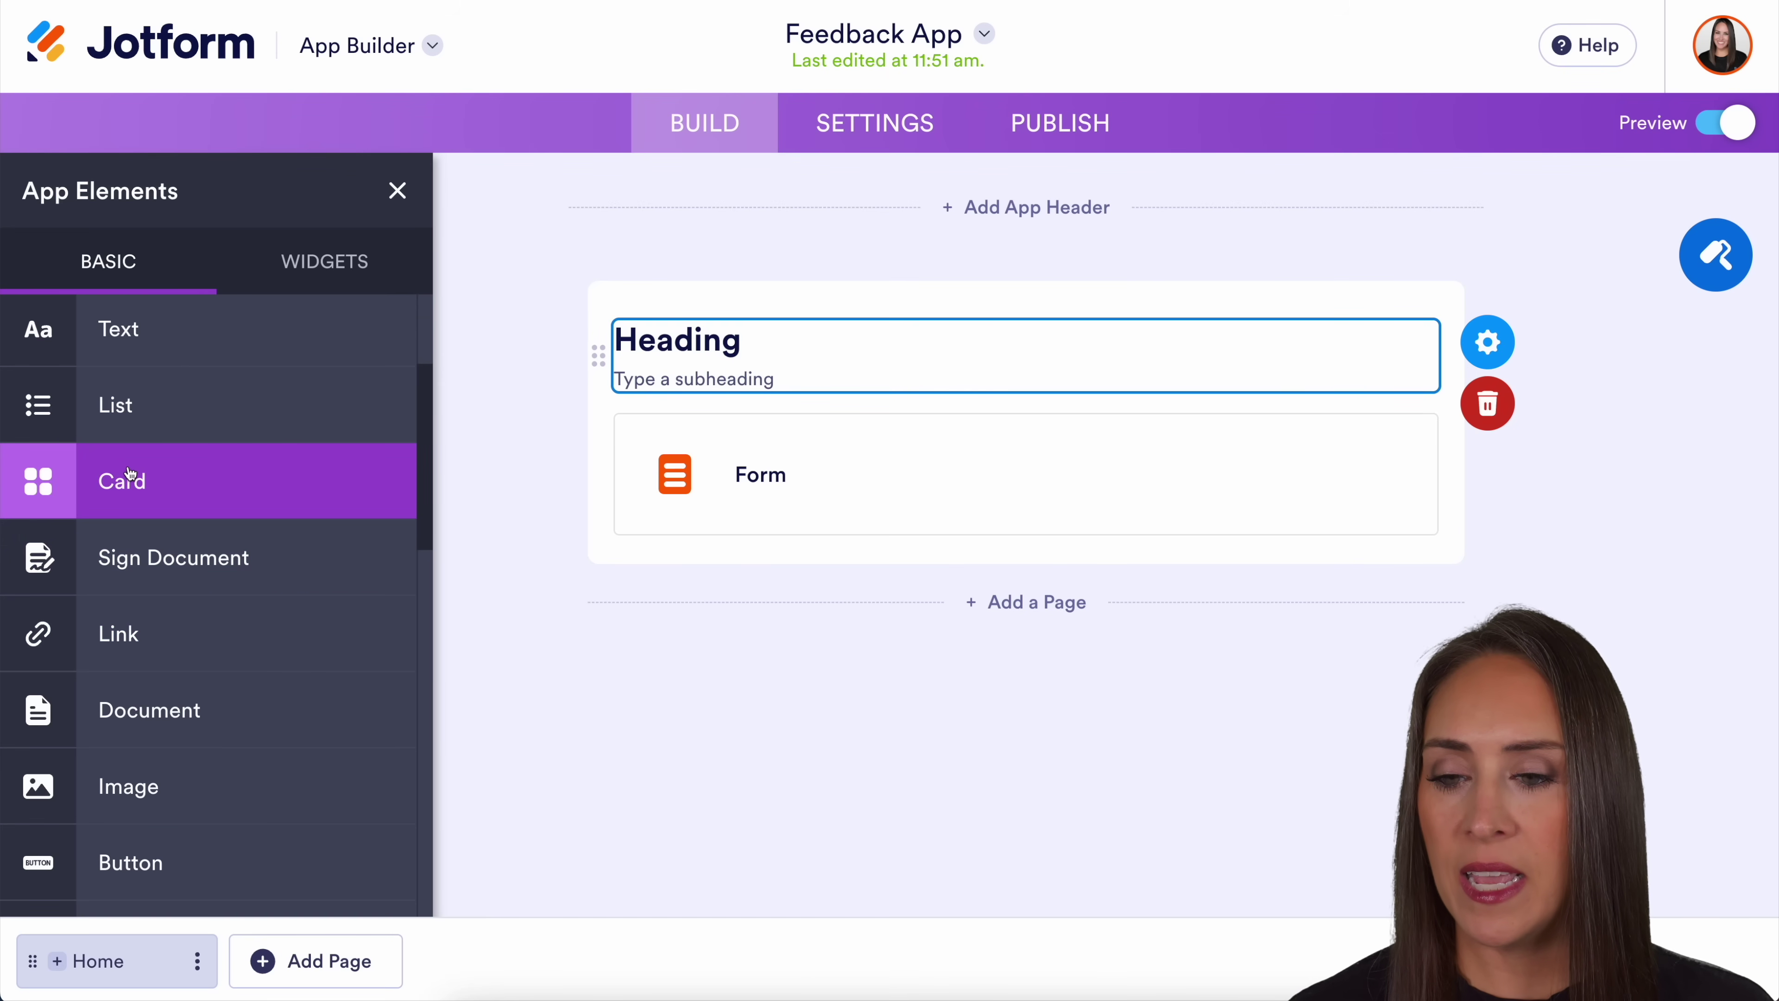
{"action": "left_click_drag", "start_coordinate": [280, 634], "coordinate": [962, 589]}
Add Image, Map and Testimonial elements below the link.
{"action": "scroll", "coordinate": [182, 673], "scroll_direction": "down", "scroll_amount": 3}
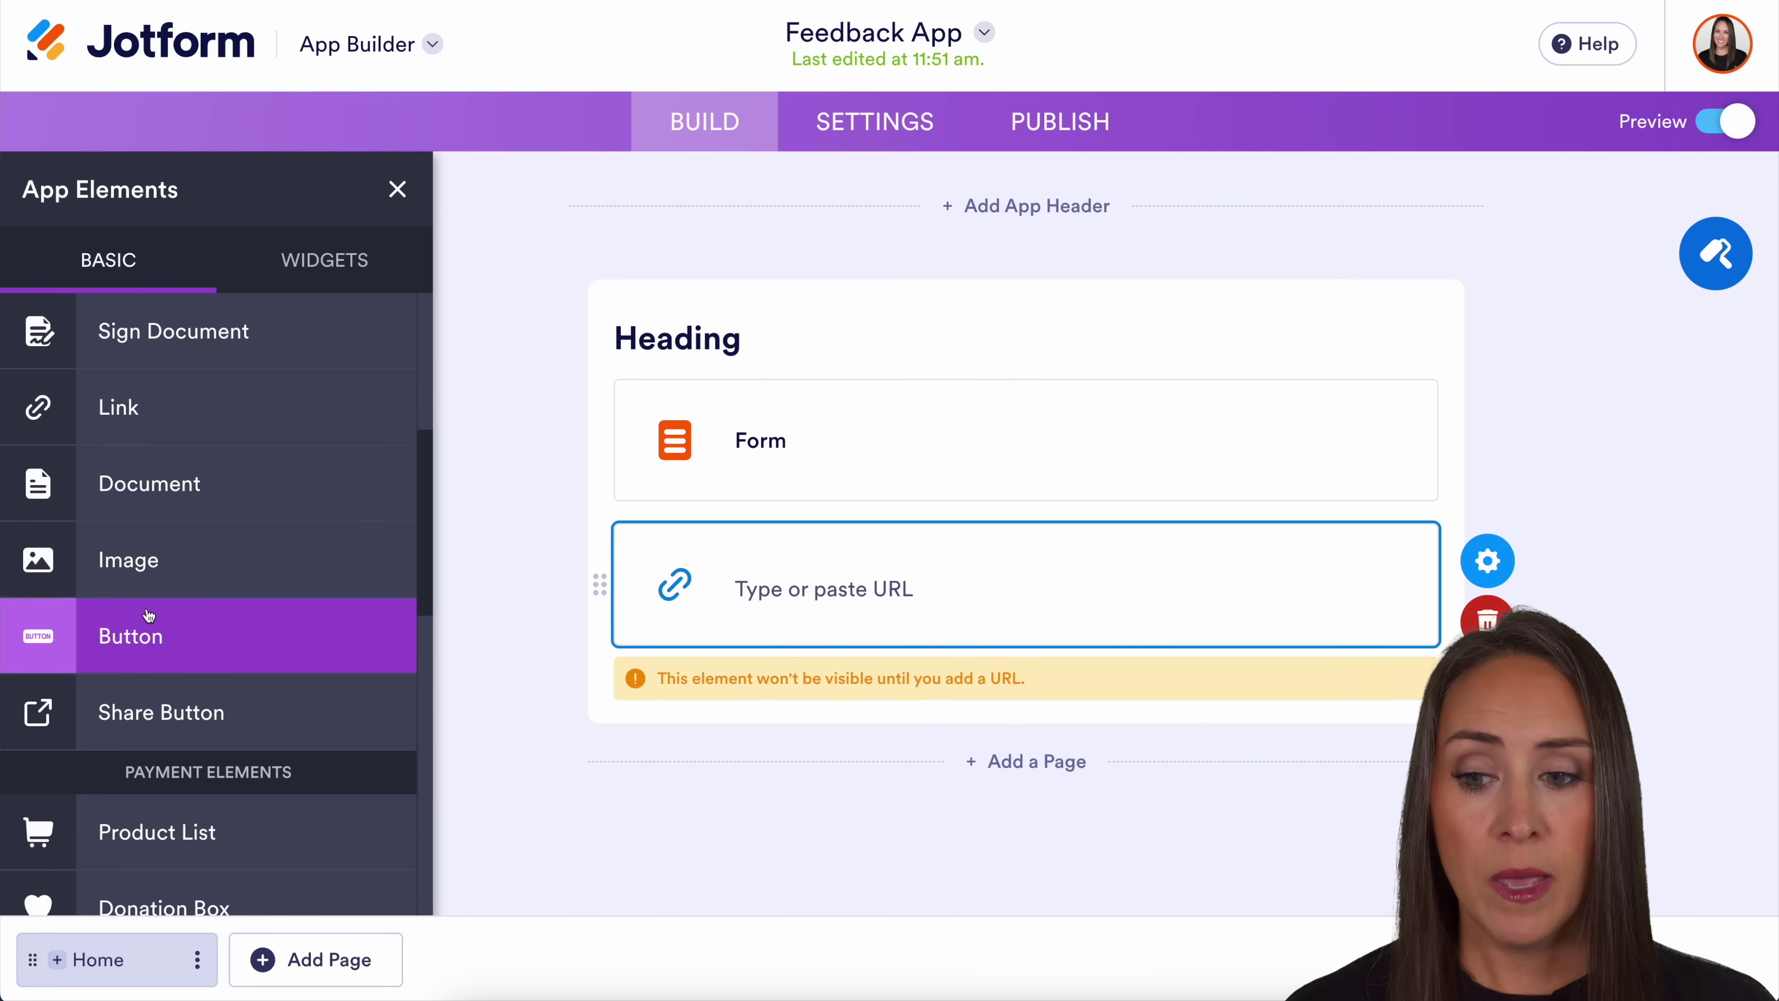
{"action": "left_click_drag", "start_coordinate": [182, 575], "coordinate": [895, 765]}
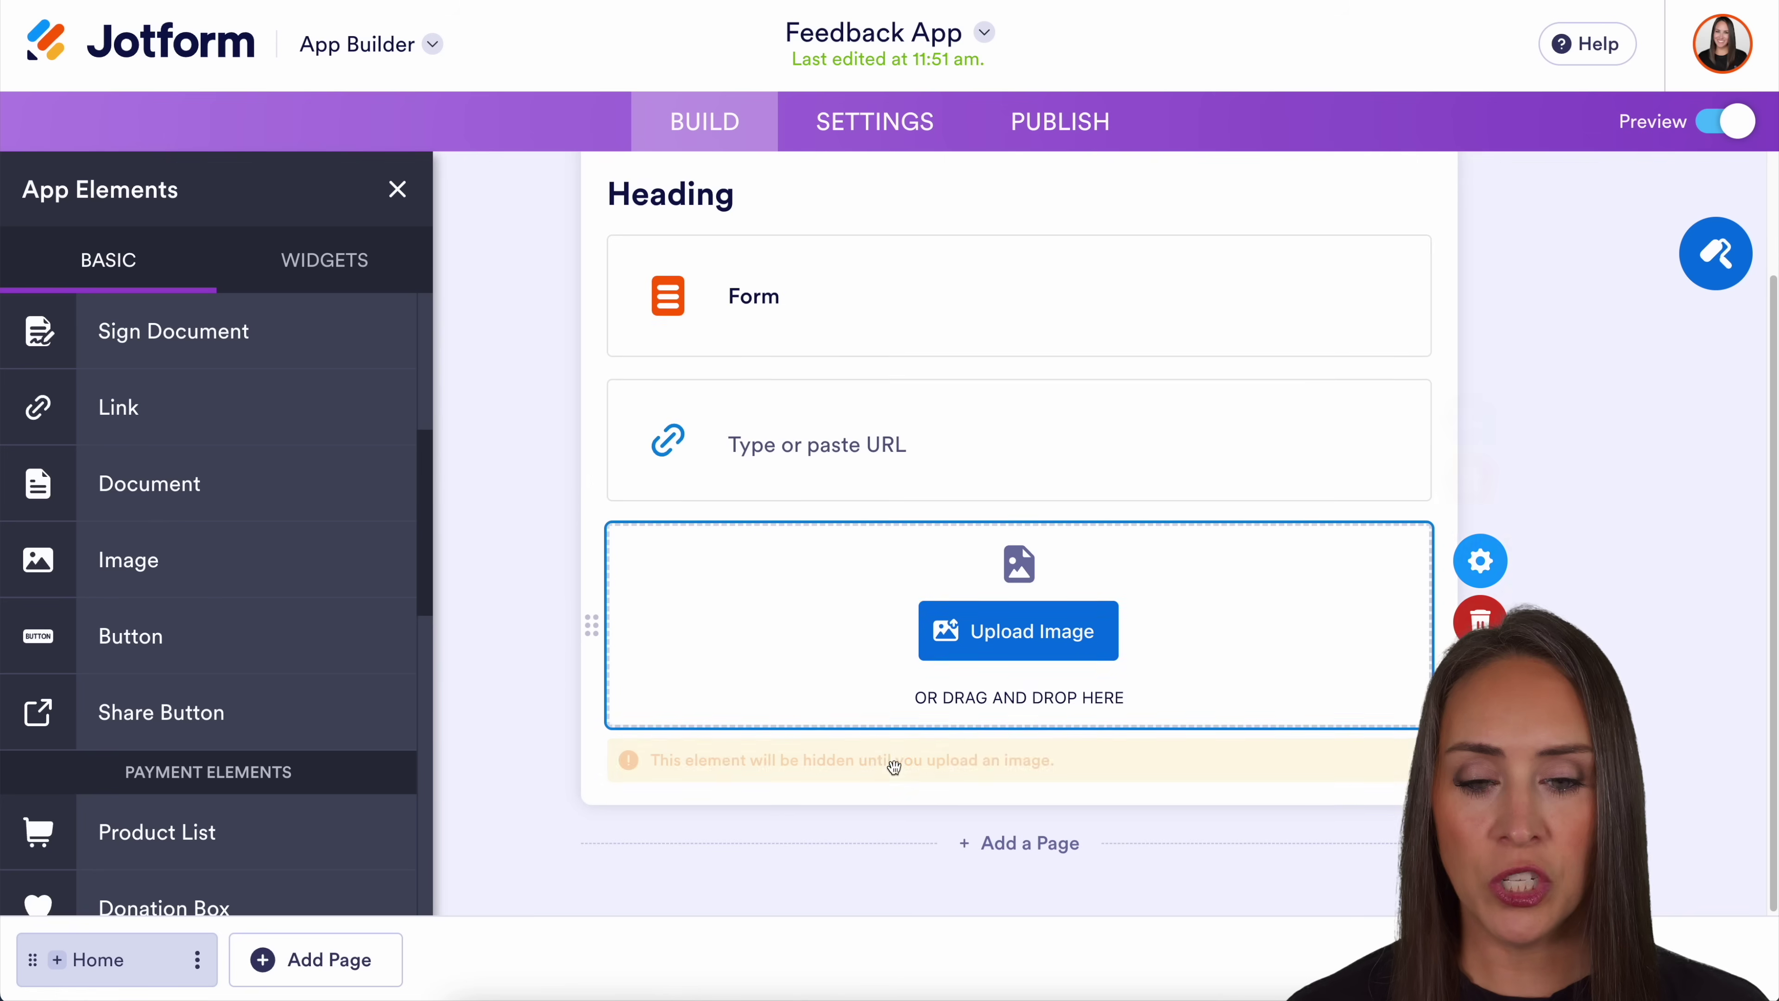
{"action": "scroll", "coordinate": [220, 740], "scroll_direction": "down", "scroll_amount": 3}
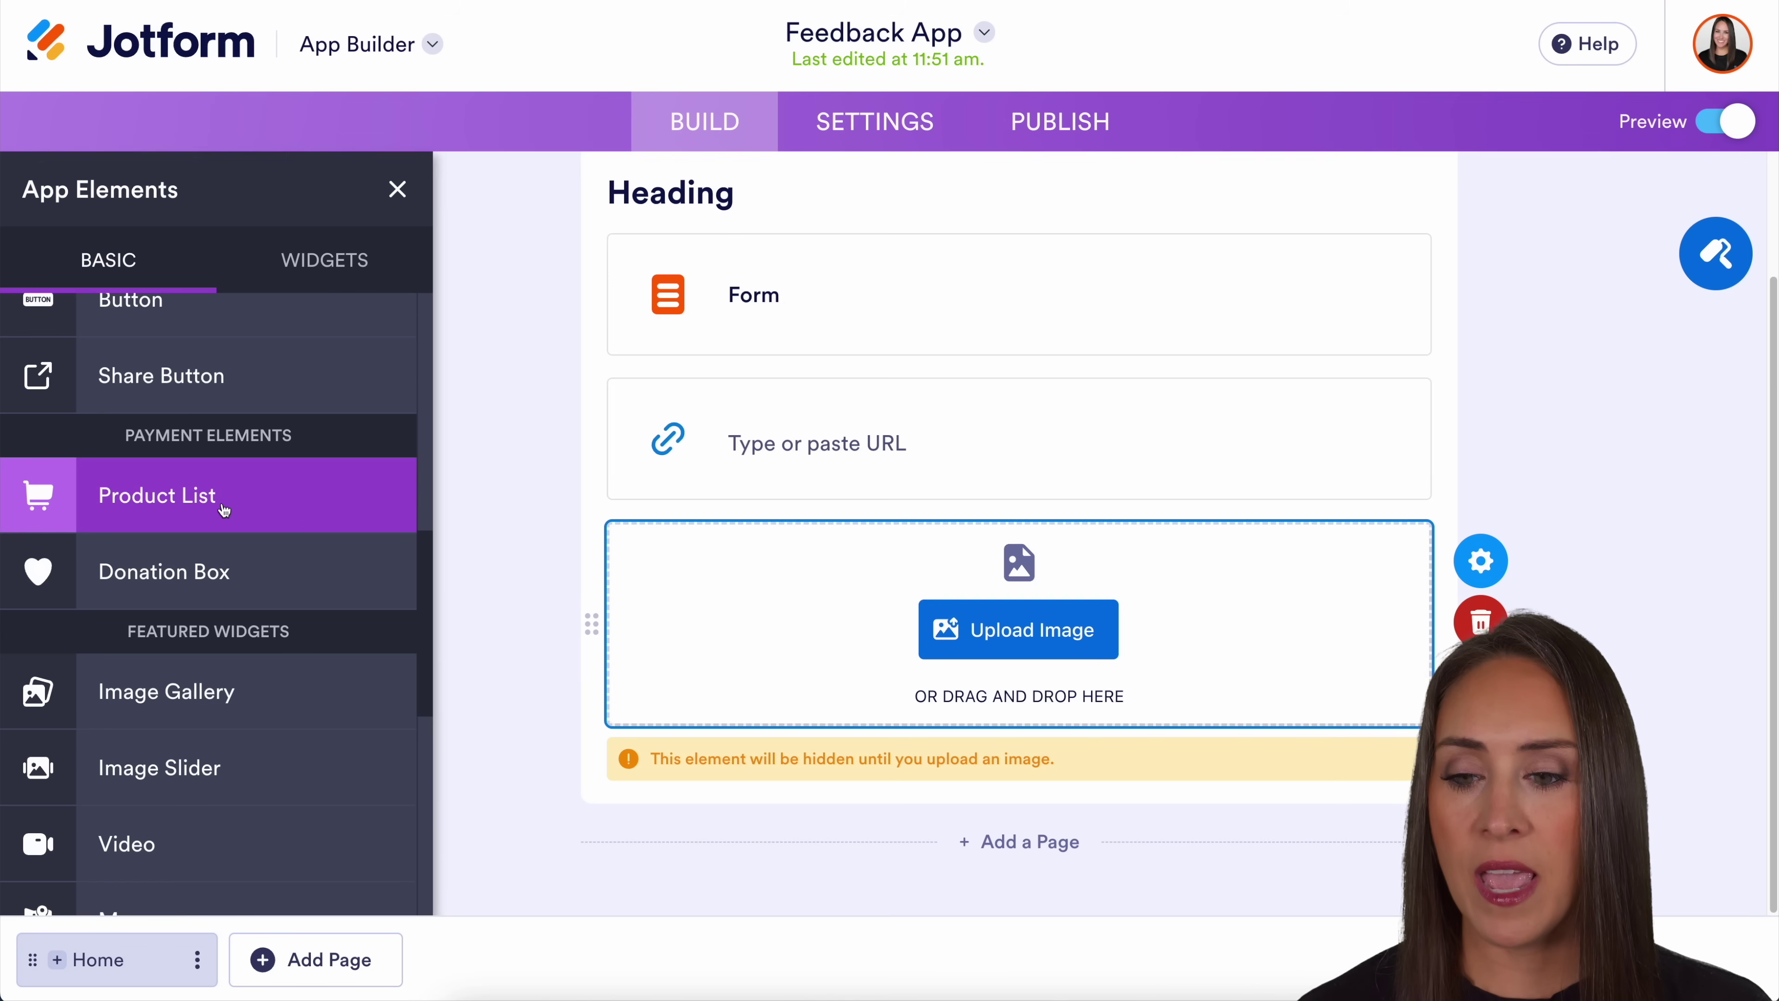
{"action": "scroll", "coordinate": [225, 510], "scroll_direction": "down", "scroll_amount": 5}
{"action": "left_click_drag", "start_coordinate": [226, 518], "coordinate": [937, 847]}
{"action": "scroll", "coordinate": [140, 666], "scroll_direction": "down", "scroll_amount": 2}
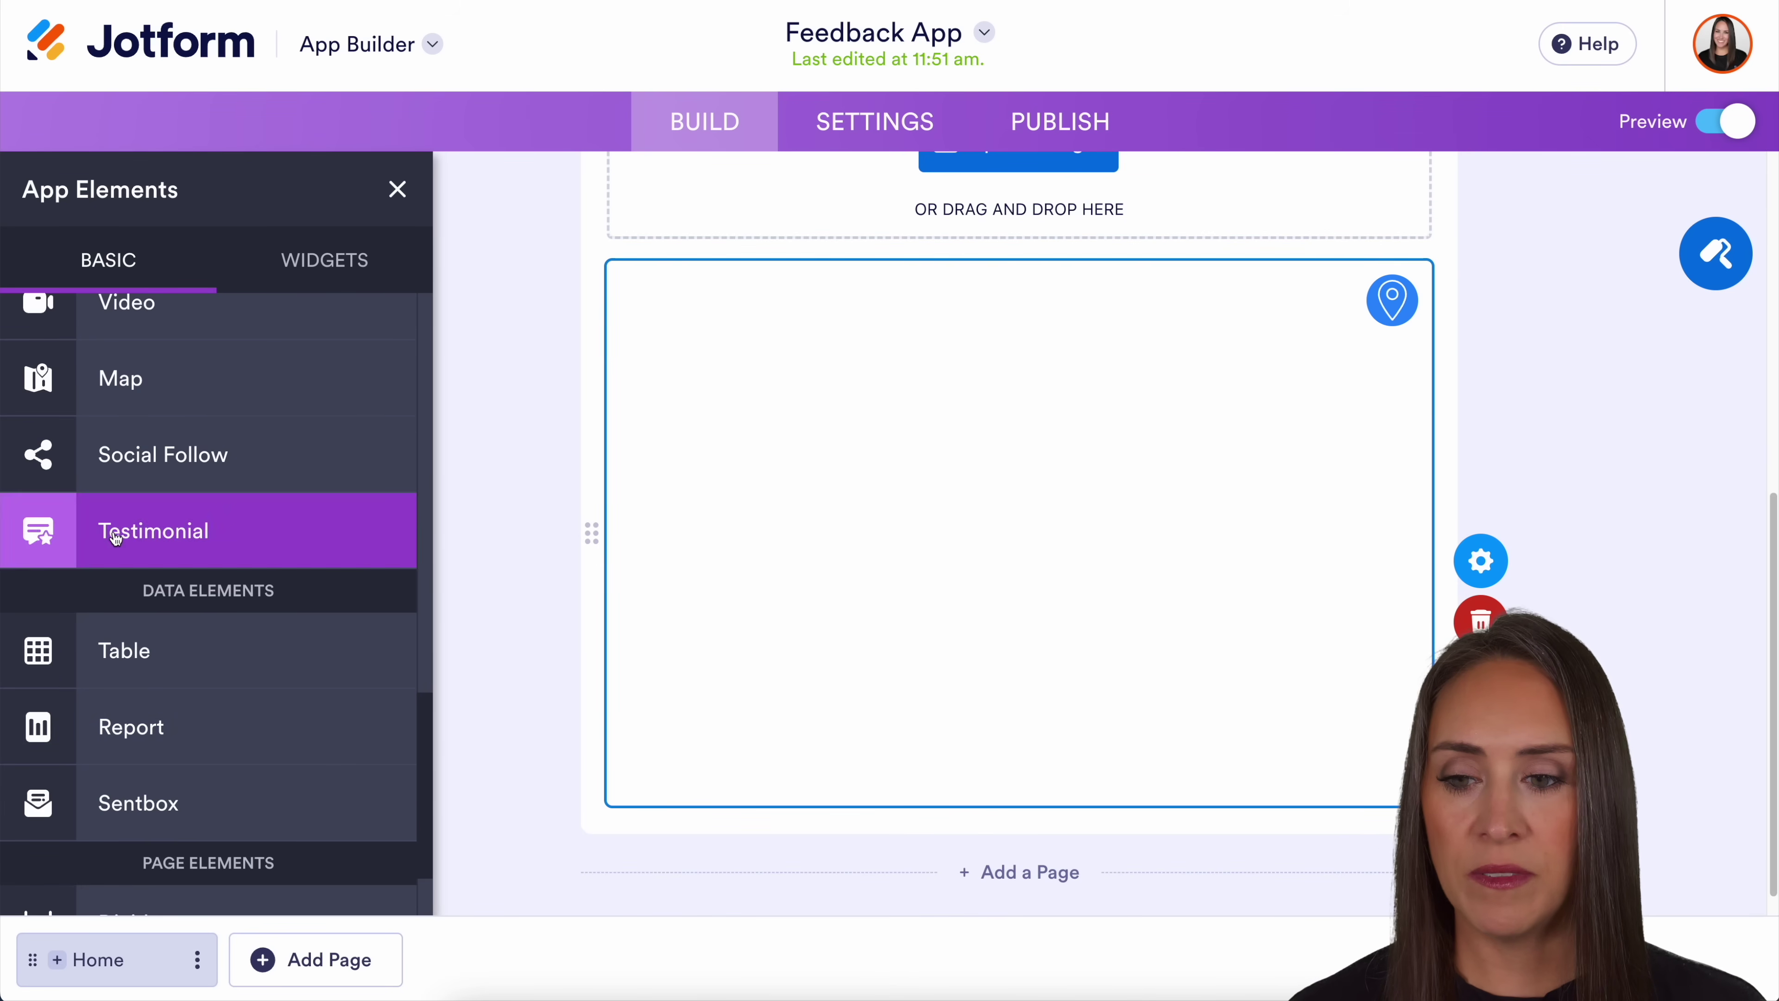
{"action": "left_click_drag", "start_coordinate": [115, 537], "coordinate": [894, 855]}
{"action": "scroll", "coordinate": [133, 723], "scroll_direction": "down", "scroll_amount": 2}
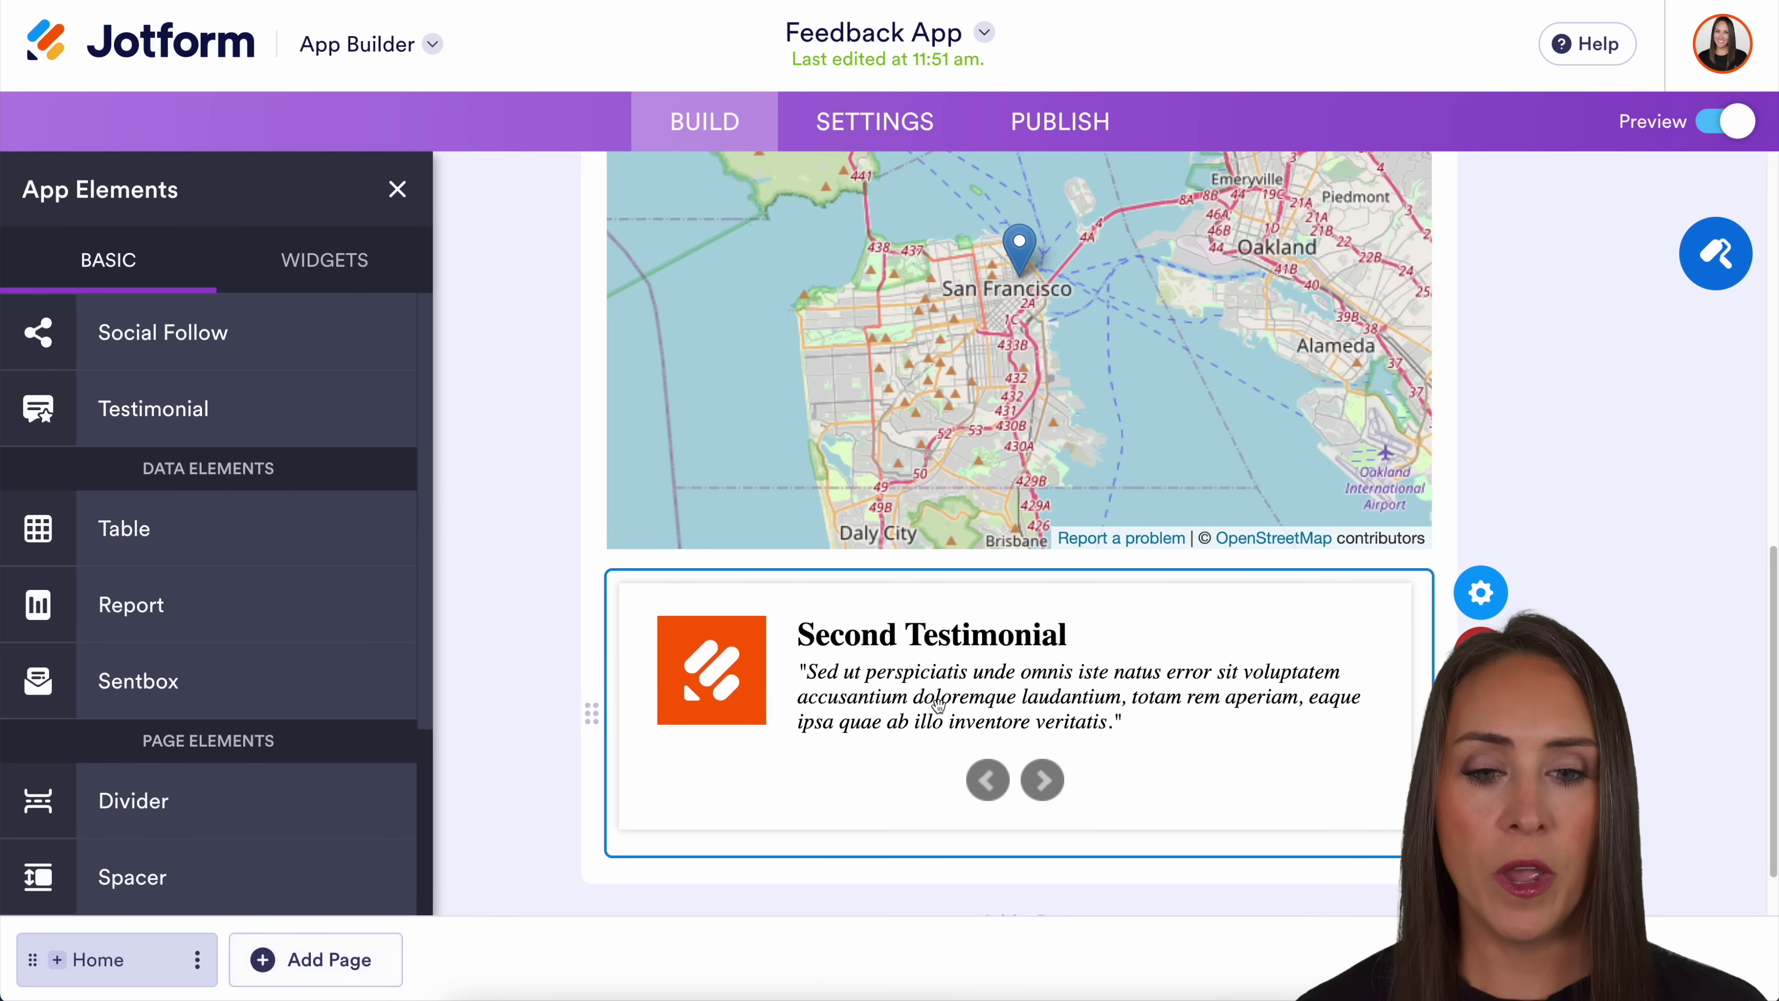
{"action": "scroll", "coordinate": [961, 642], "scroll_direction": "up", "scroll_amount": 9}
{"action": "scroll", "coordinate": [960, 643], "scroll_direction": "up", "scroll_amount": 4}
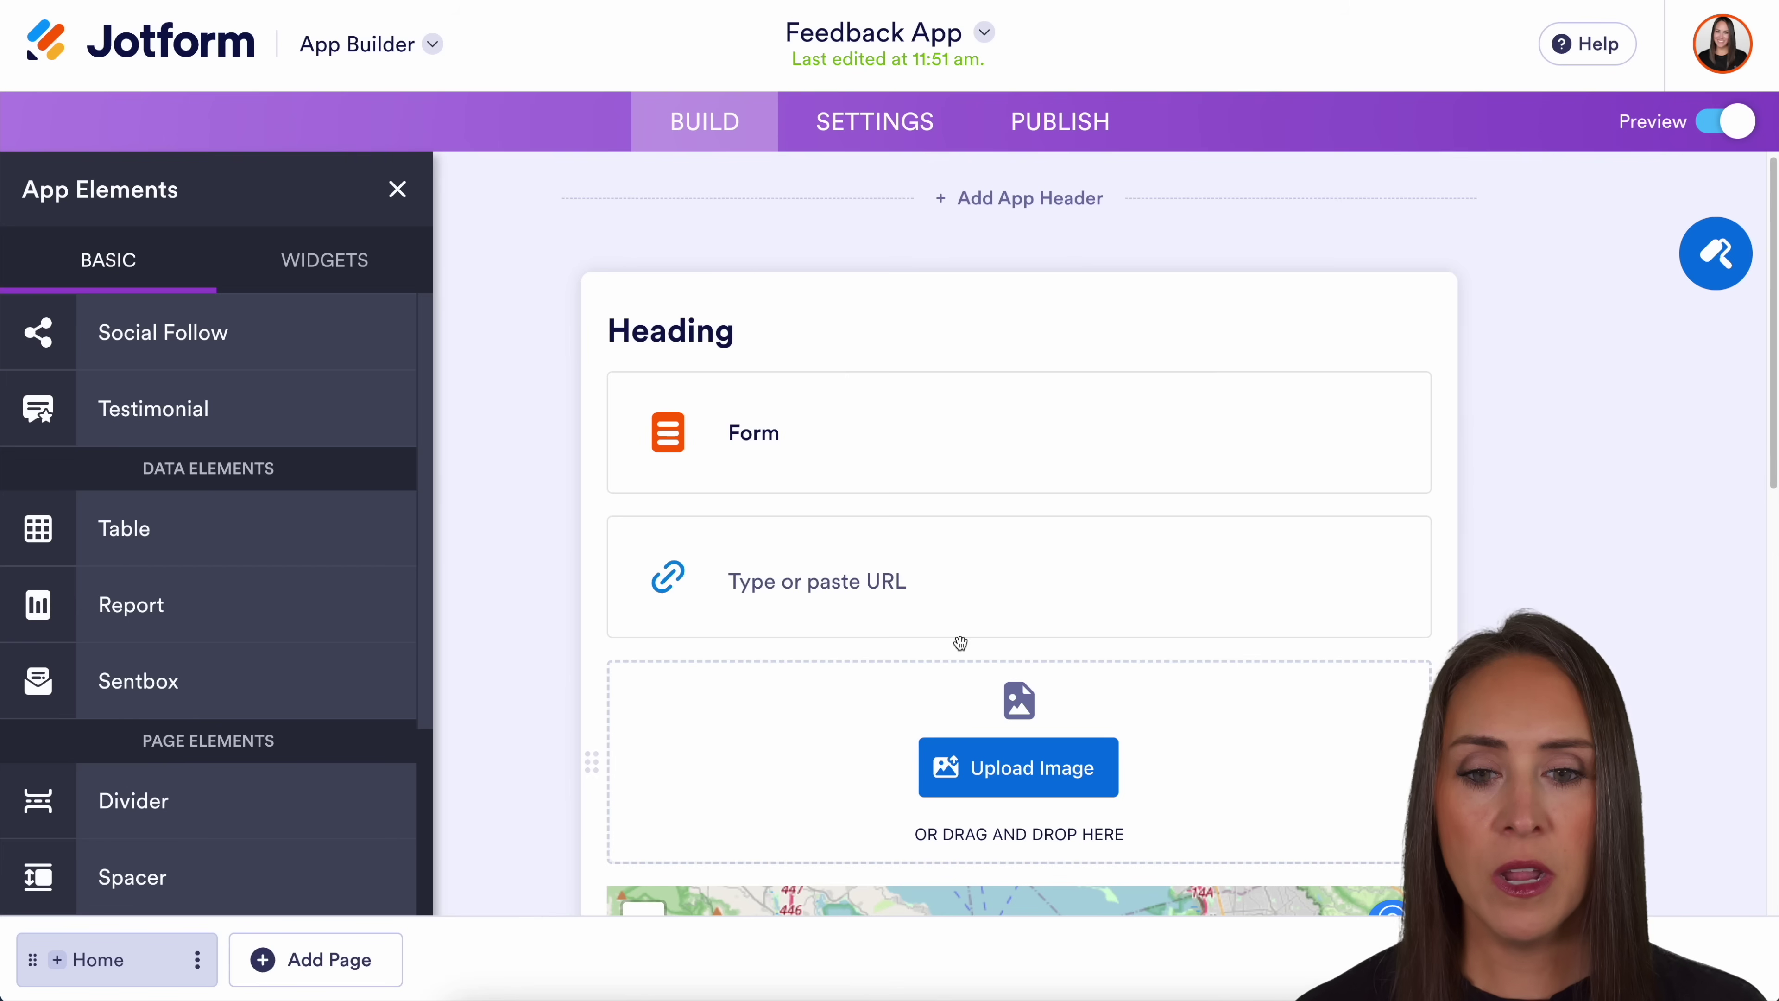
Give the Hotel Information link (test.com) a light green colour style.
{"action": "left_click", "coordinate": [954, 604]}
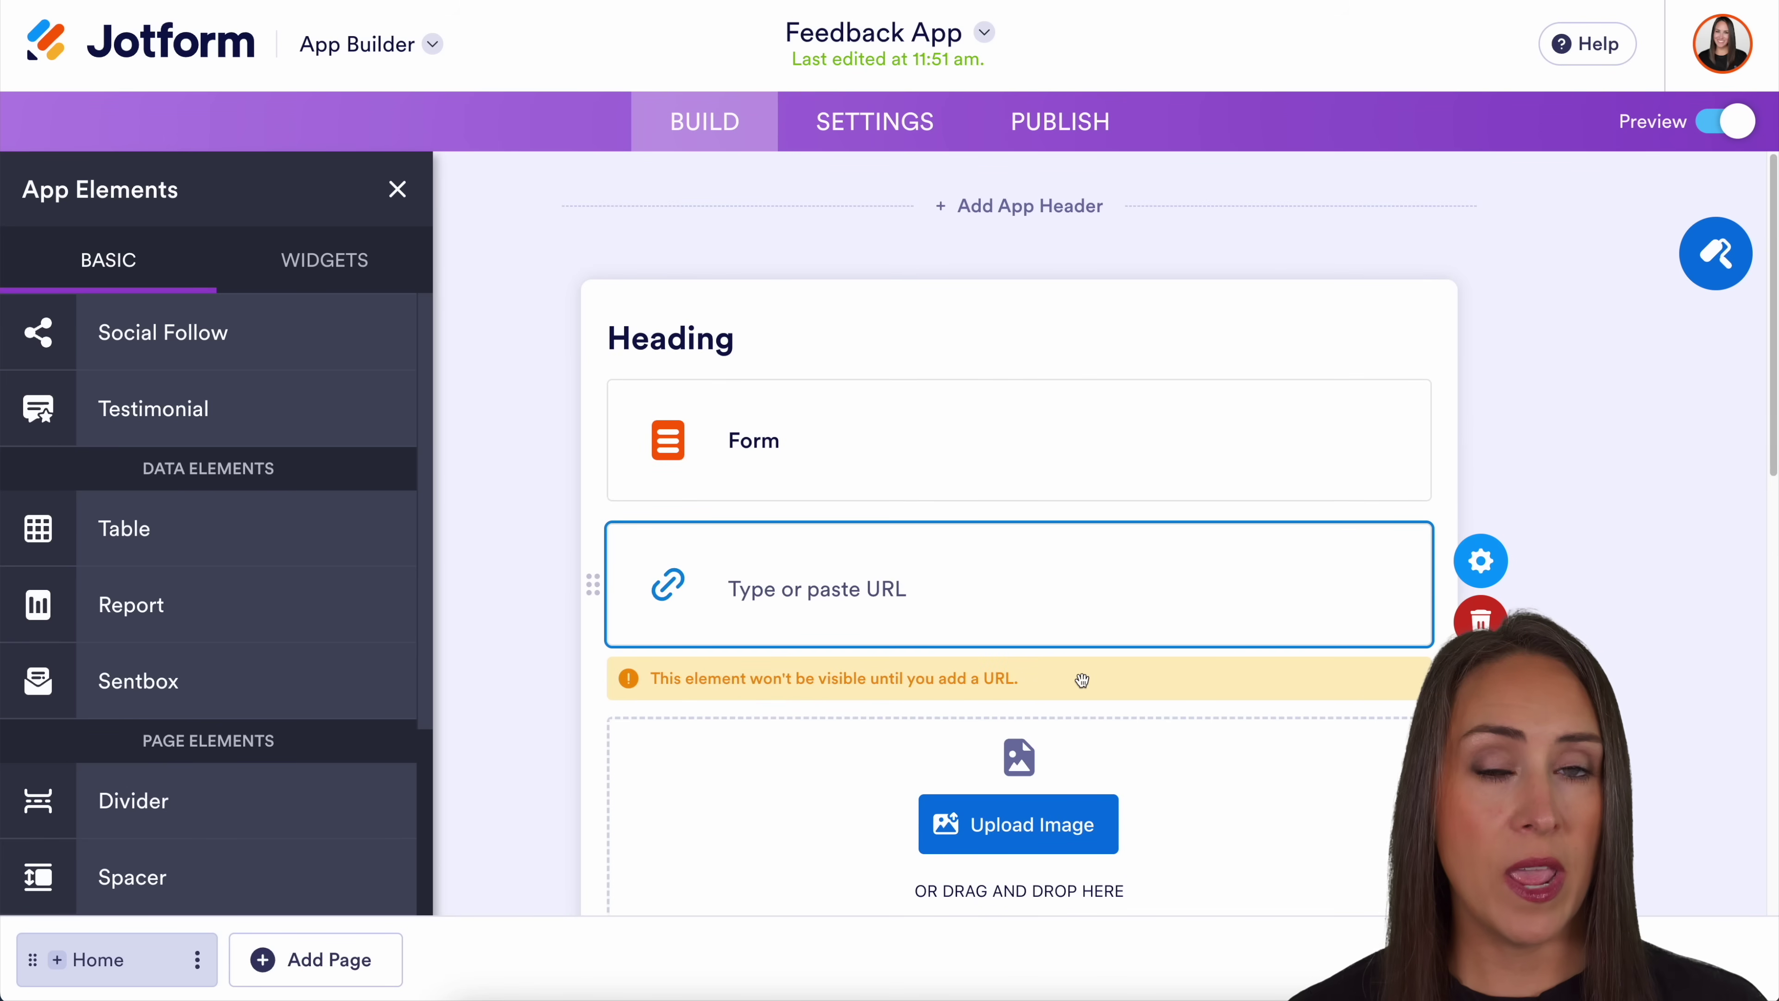
{"action": "left_click", "coordinate": [1492, 565]}
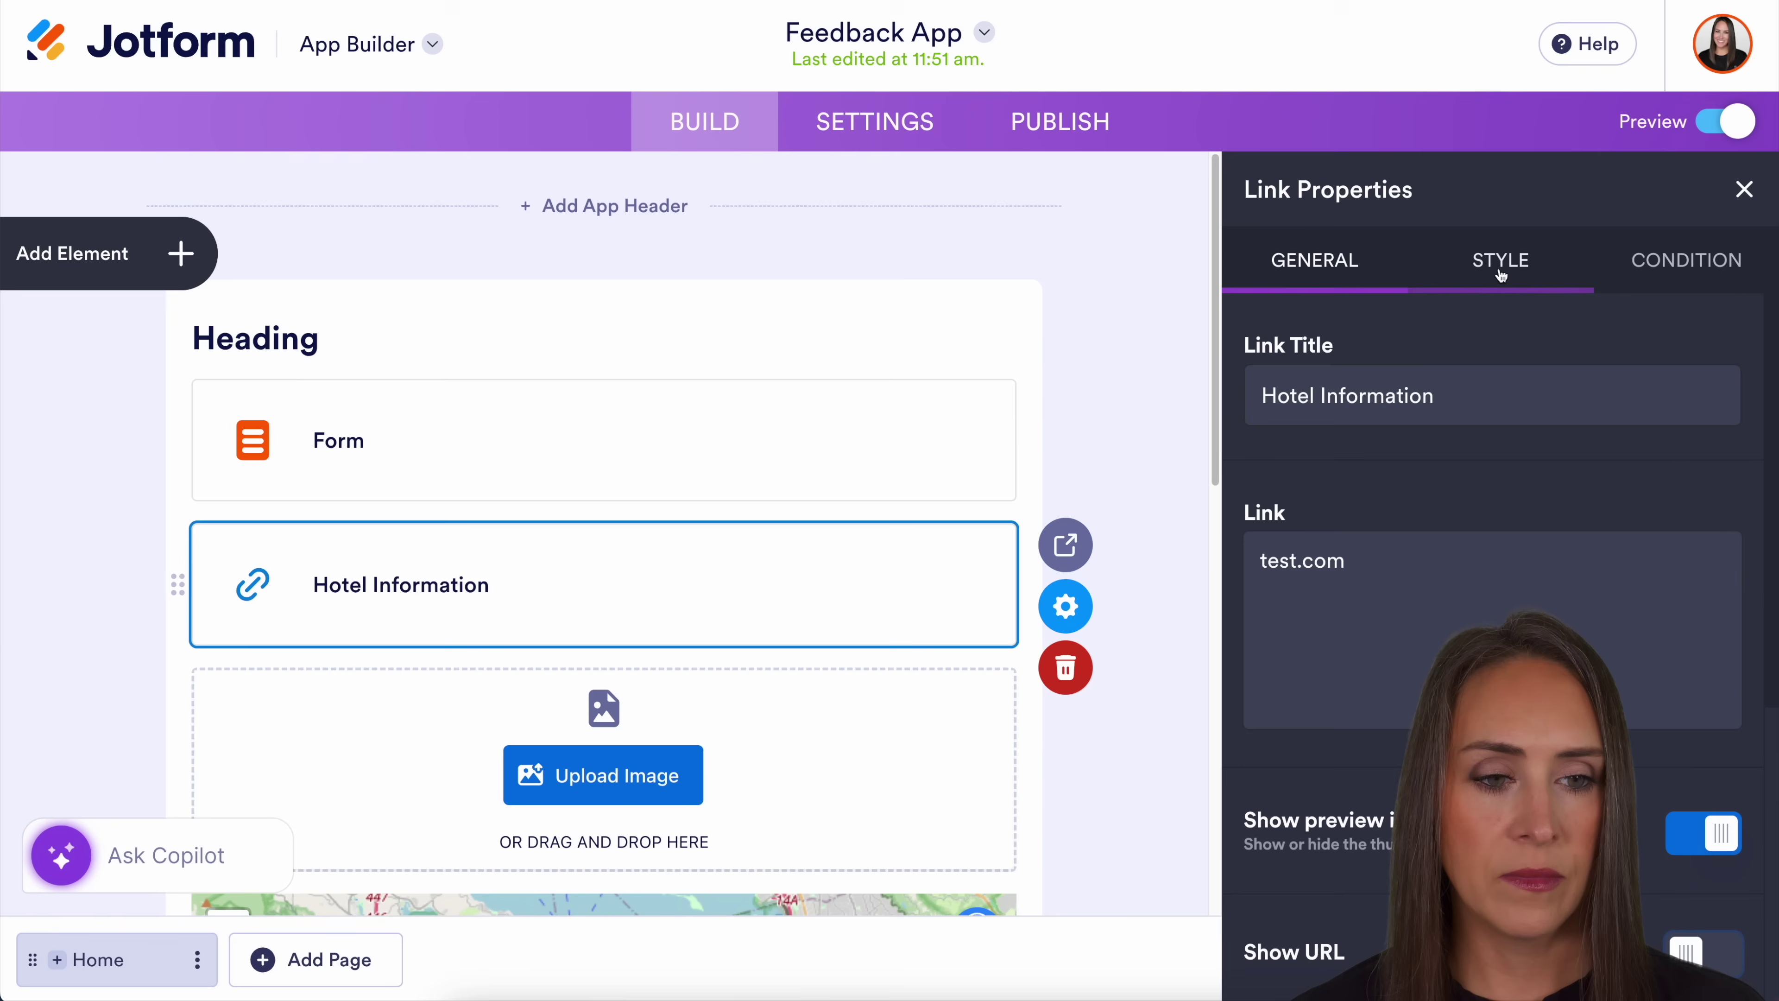
{"action": "left_click", "coordinate": [1500, 267]}
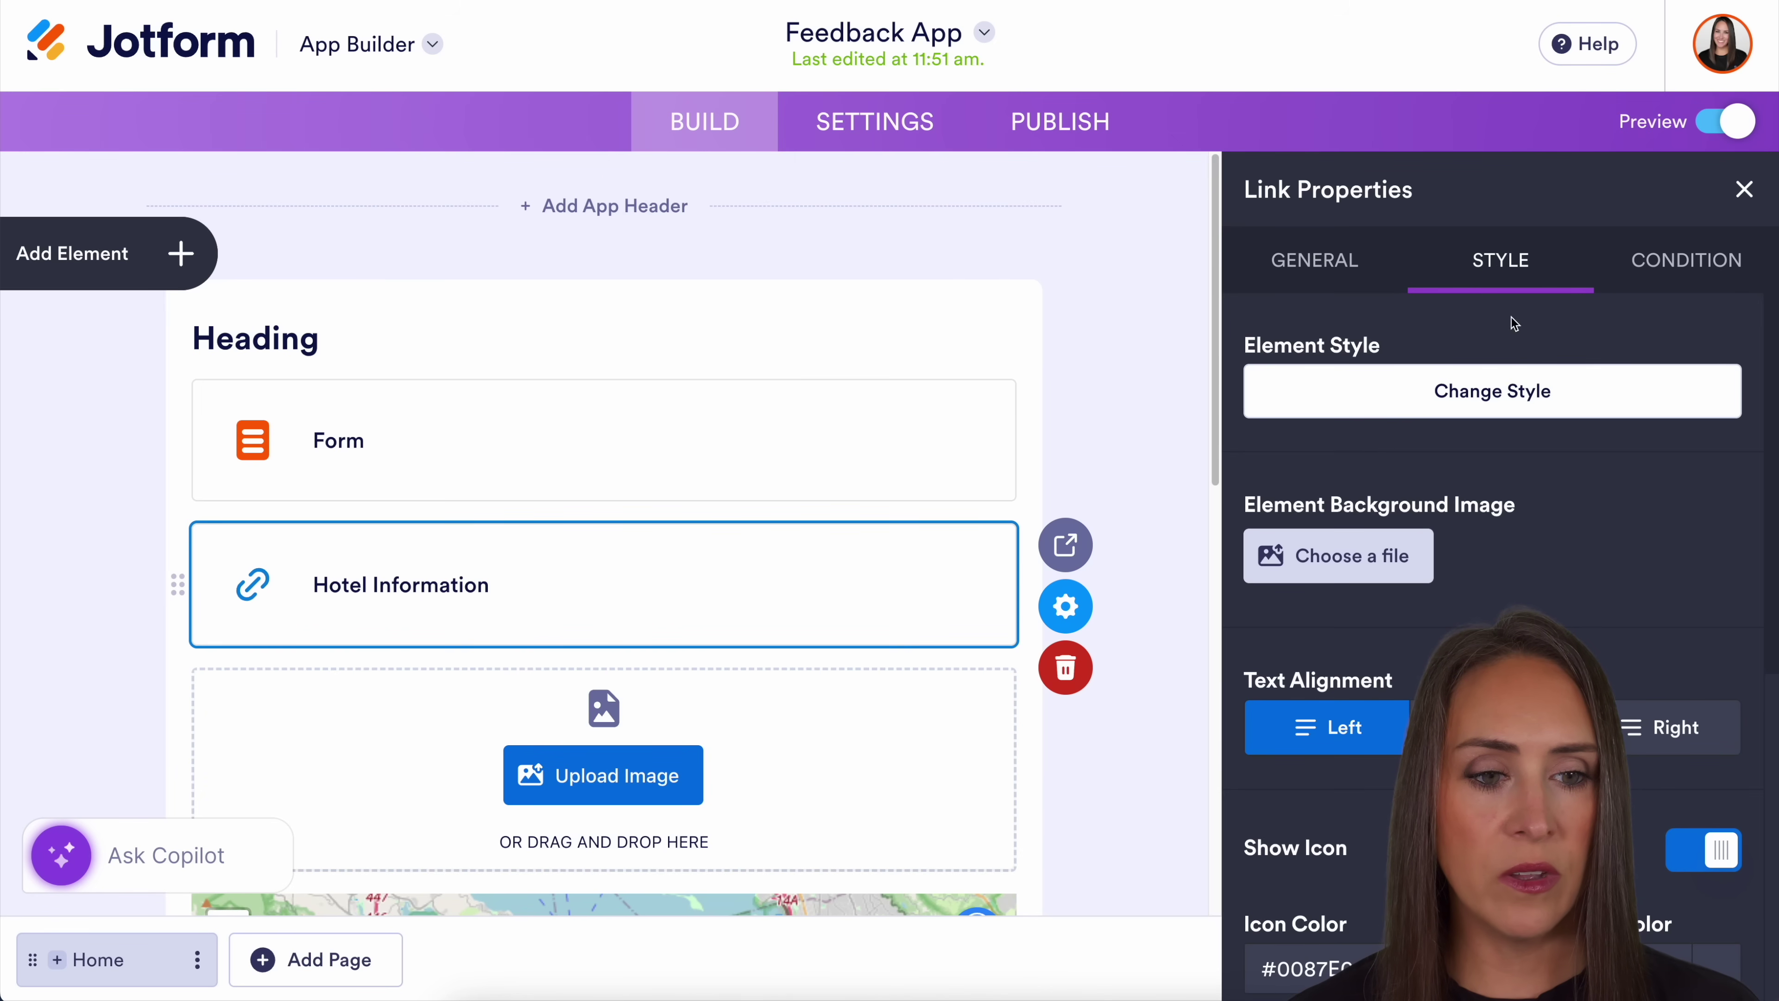
{"action": "left_click", "coordinate": [1529, 391]}
{"action": "left_click", "coordinate": [1348, 725]}
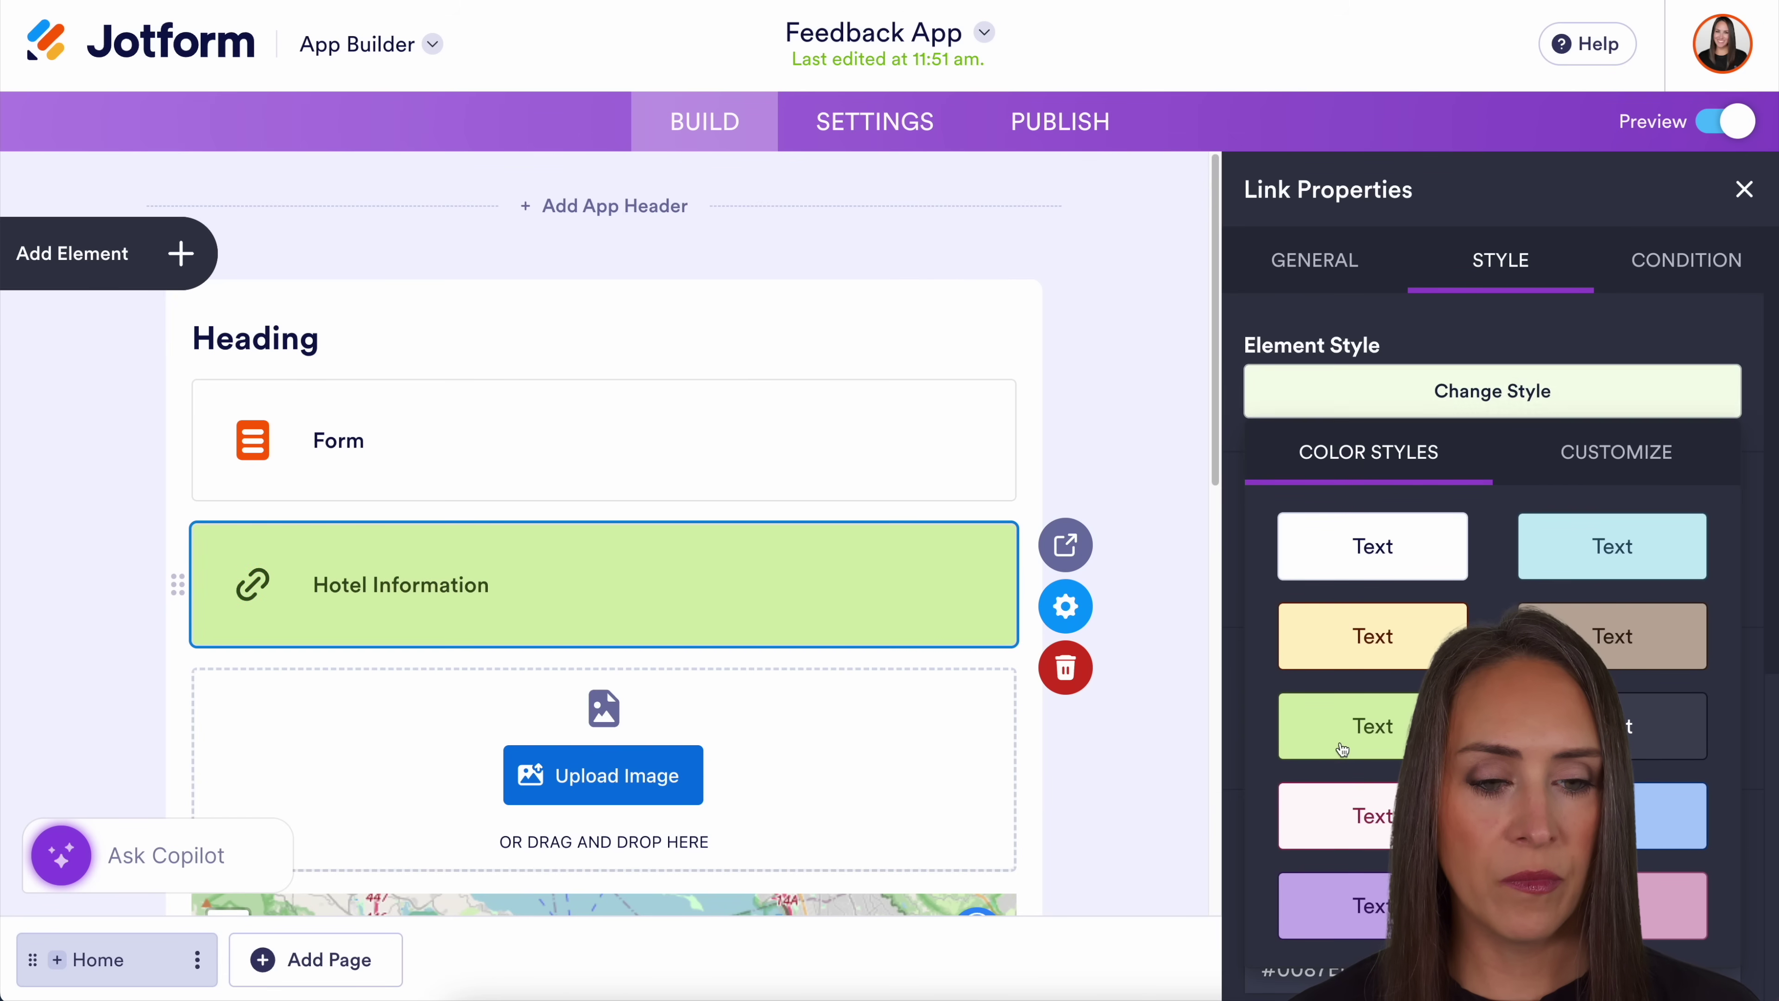
{"action": "left_click", "coordinate": [1694, 261]}
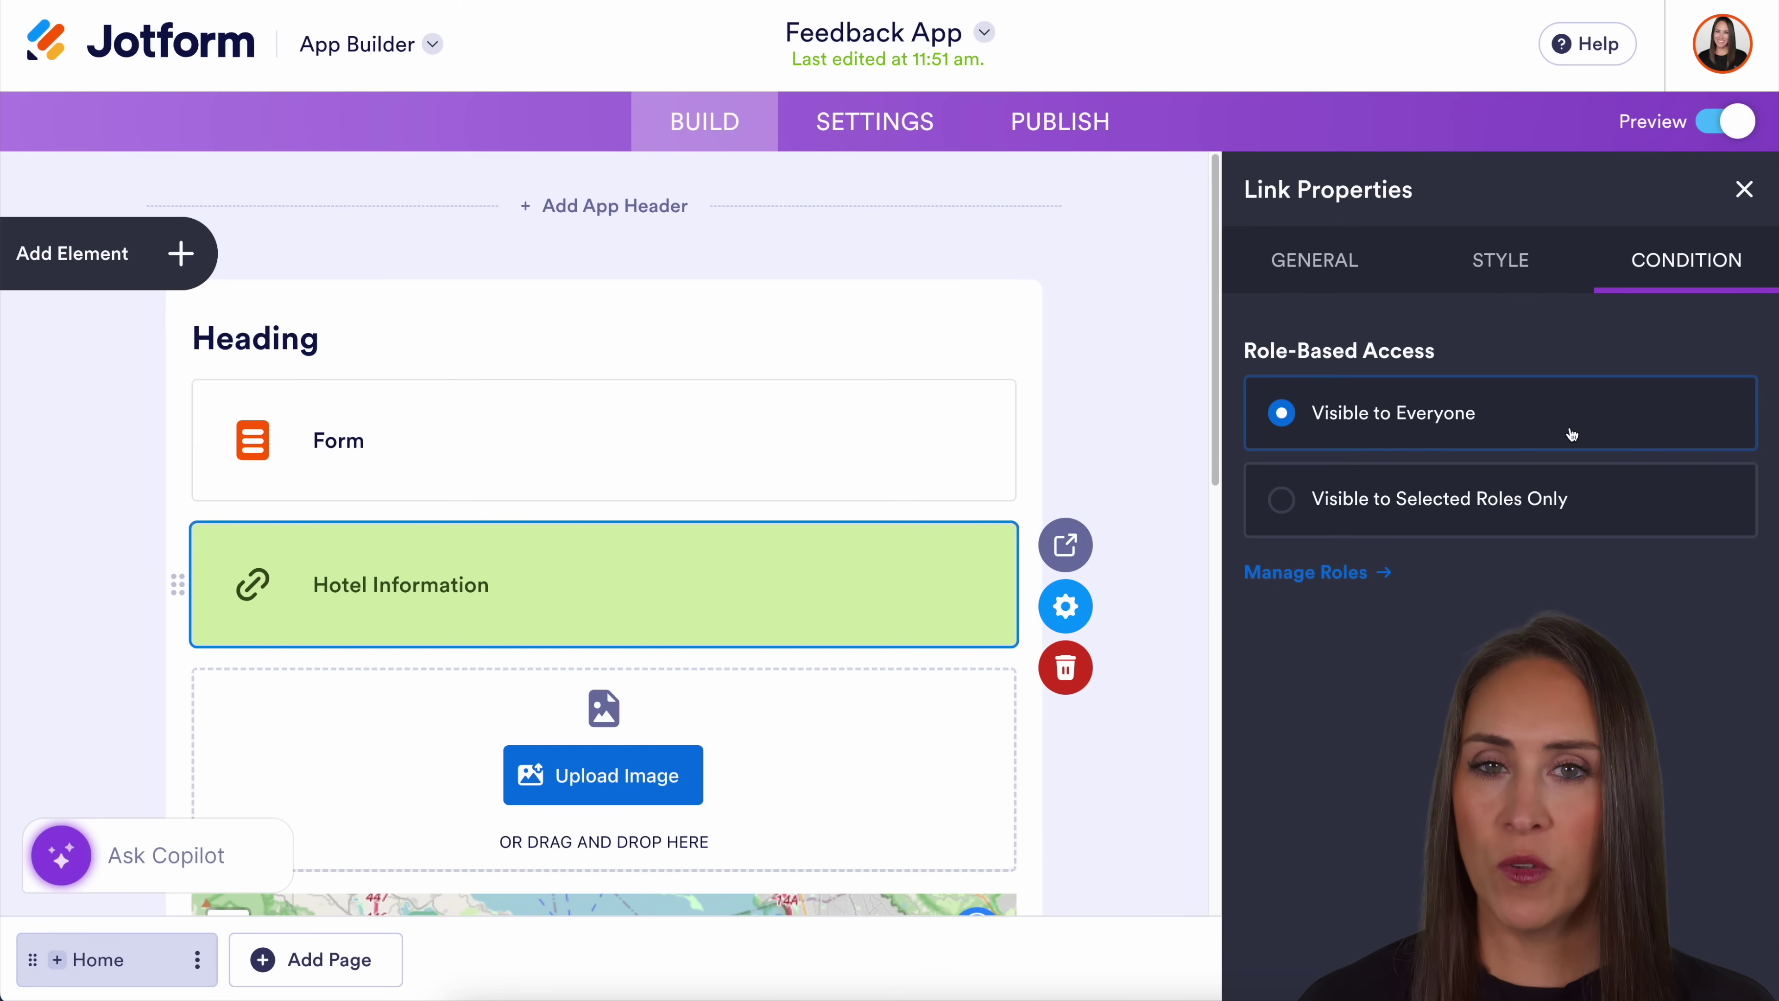
{"action": "left_click", "coordinate": [1331, 262]}
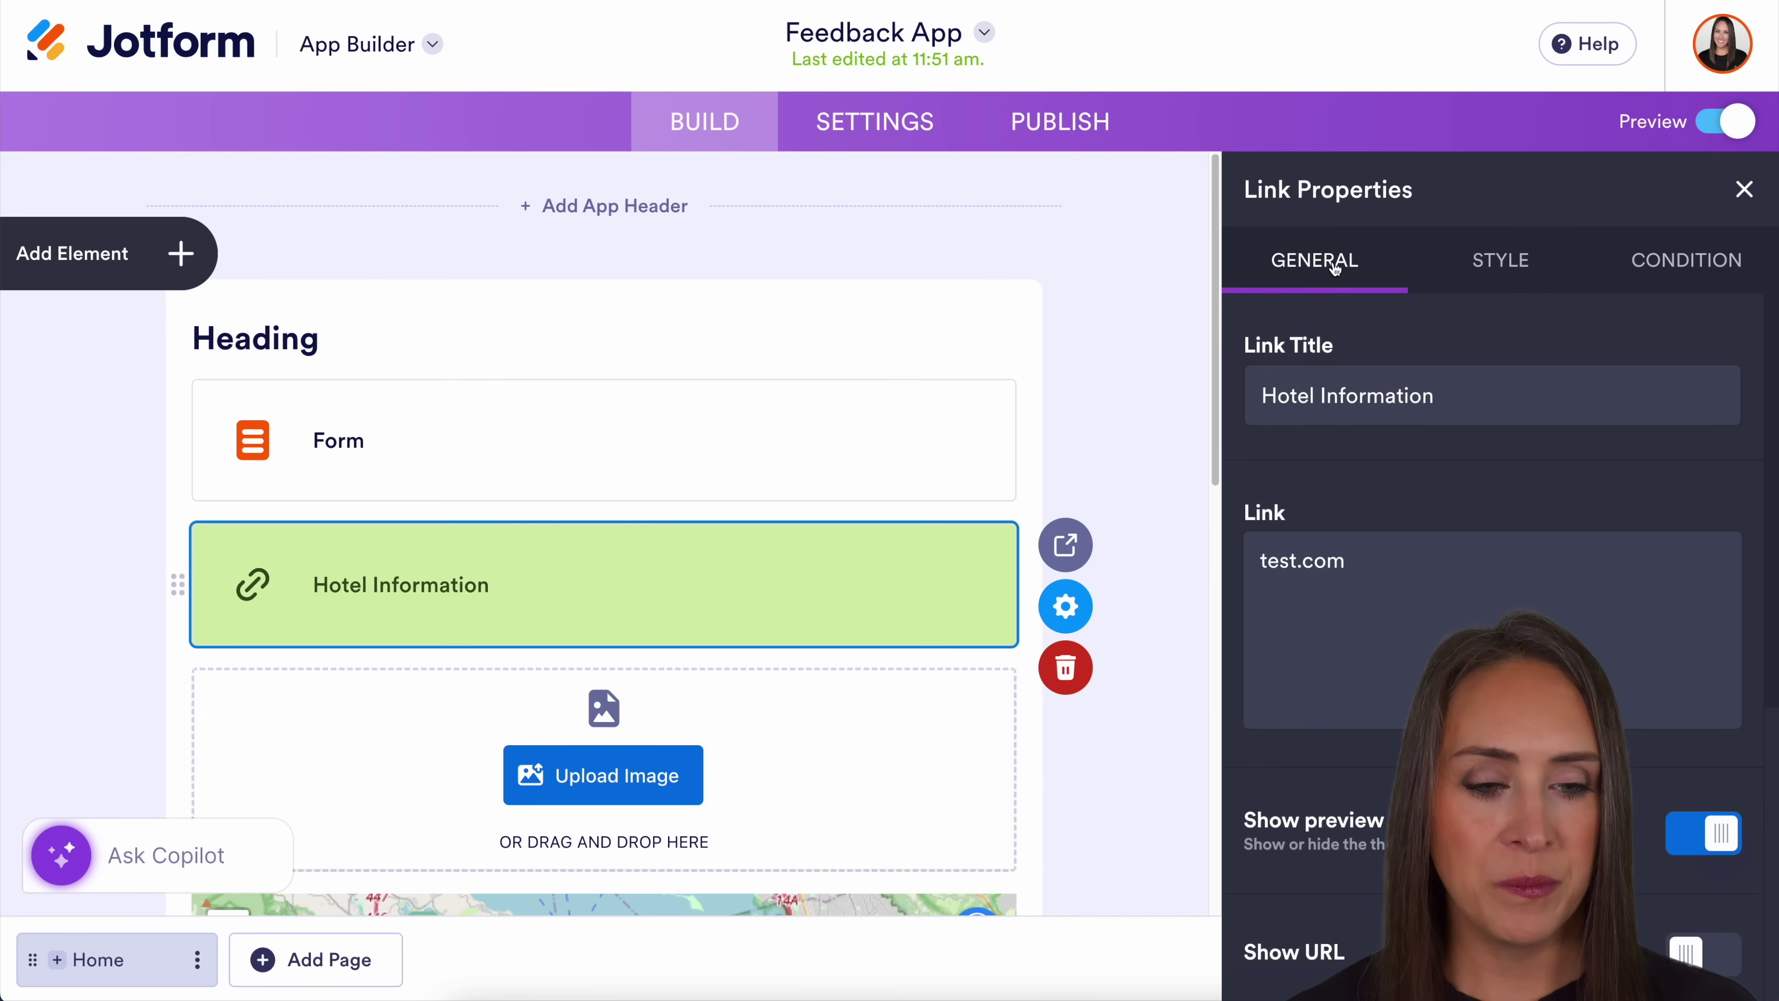
{"action": "left_click", "coordinate": [794, 801]}
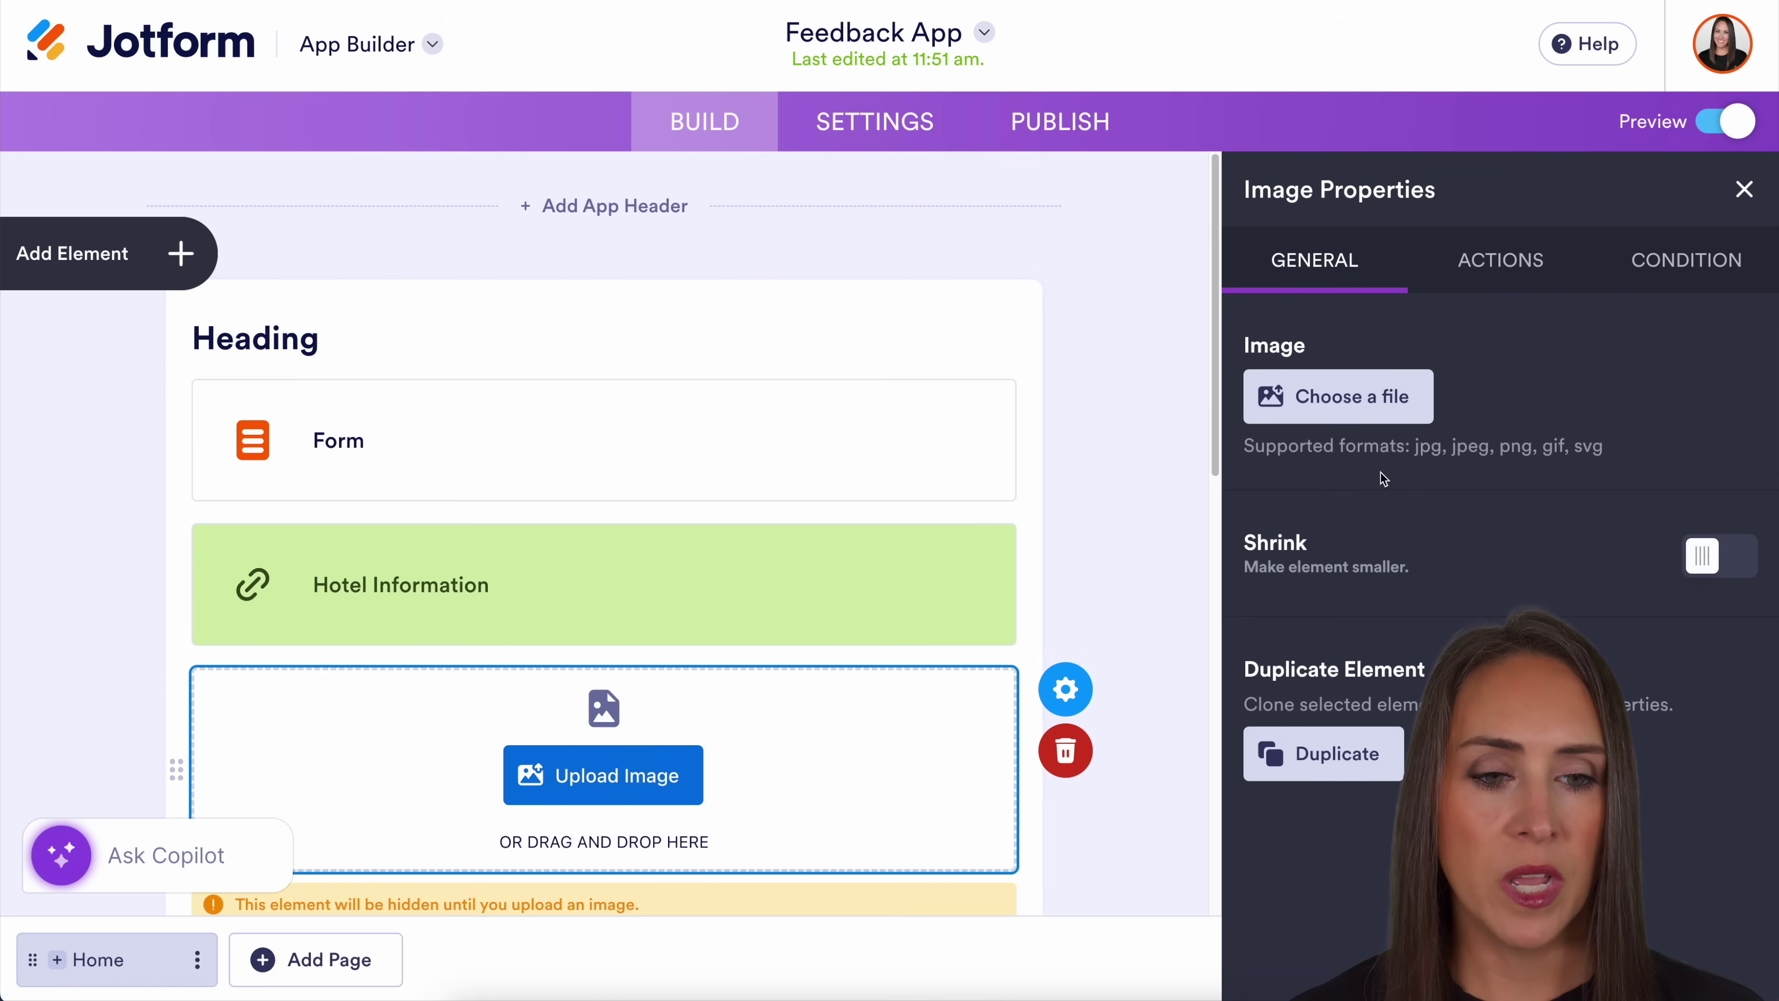
Upload the Jotform logo to the image element and relabel the form 'Give Feedback'.
{"action": "left_click", "coordinate": [1403, 397]}
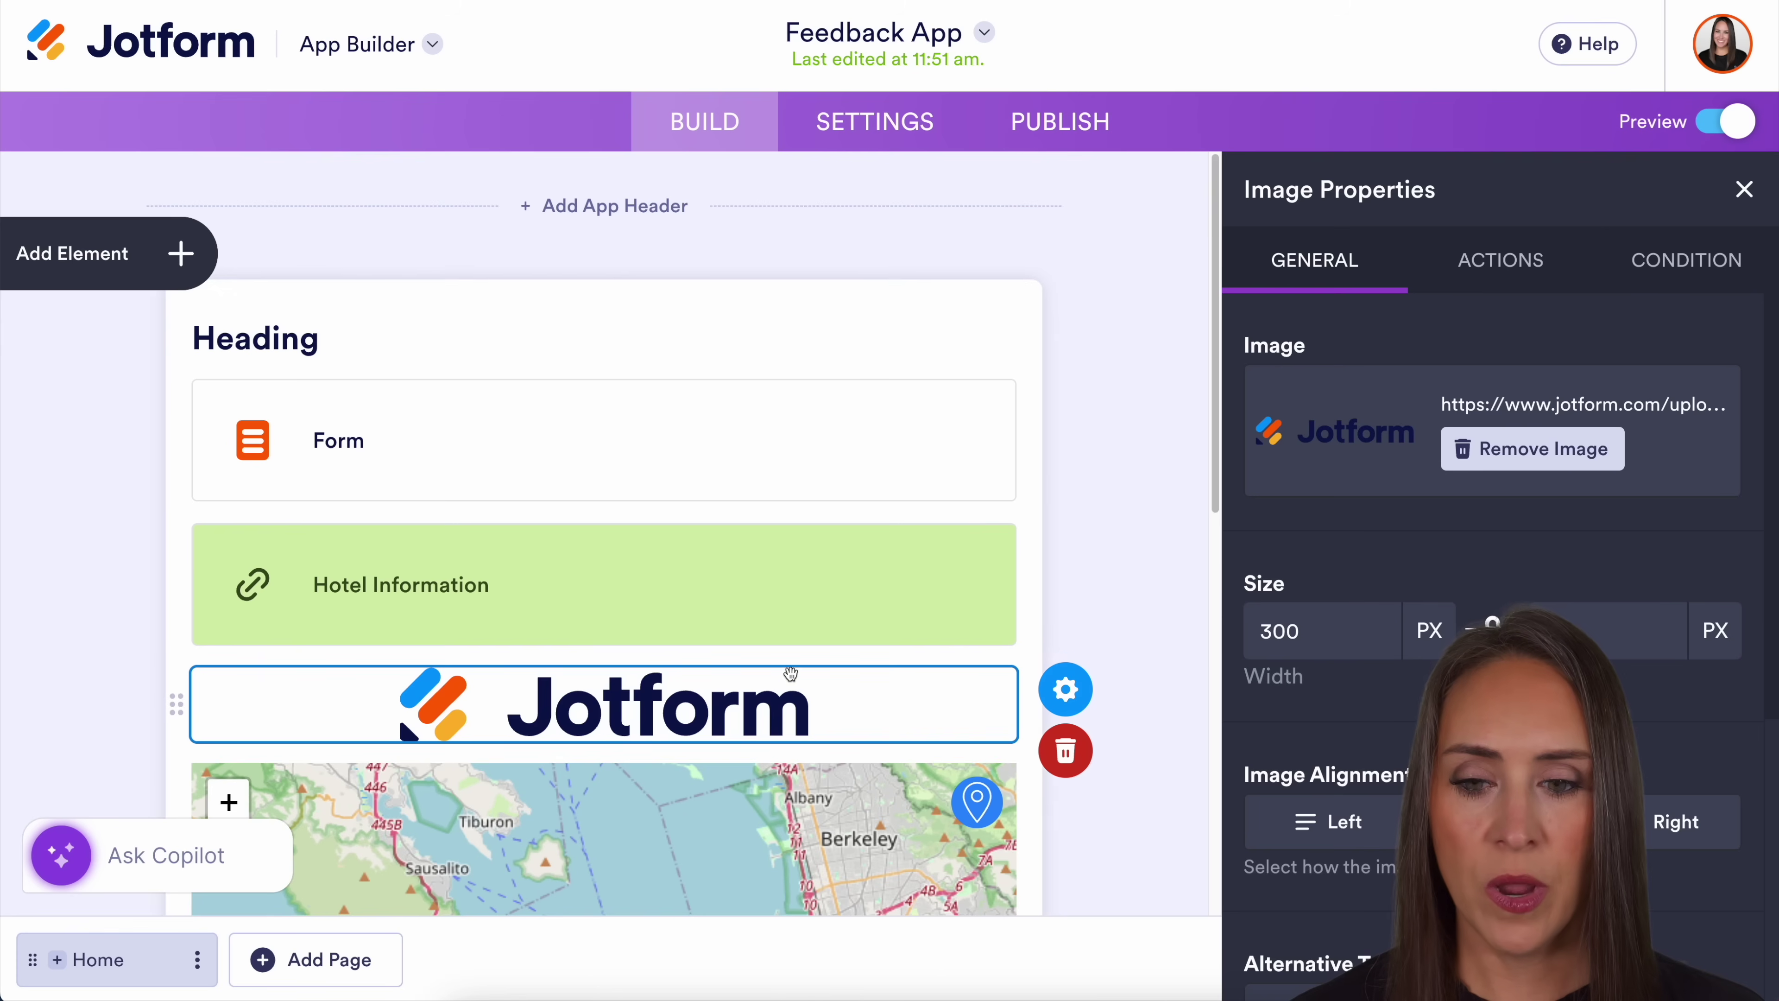
{"action": "scroll", "coordinate": [431, 457], "scroll_direction": "down", "scroll_amount": 7}
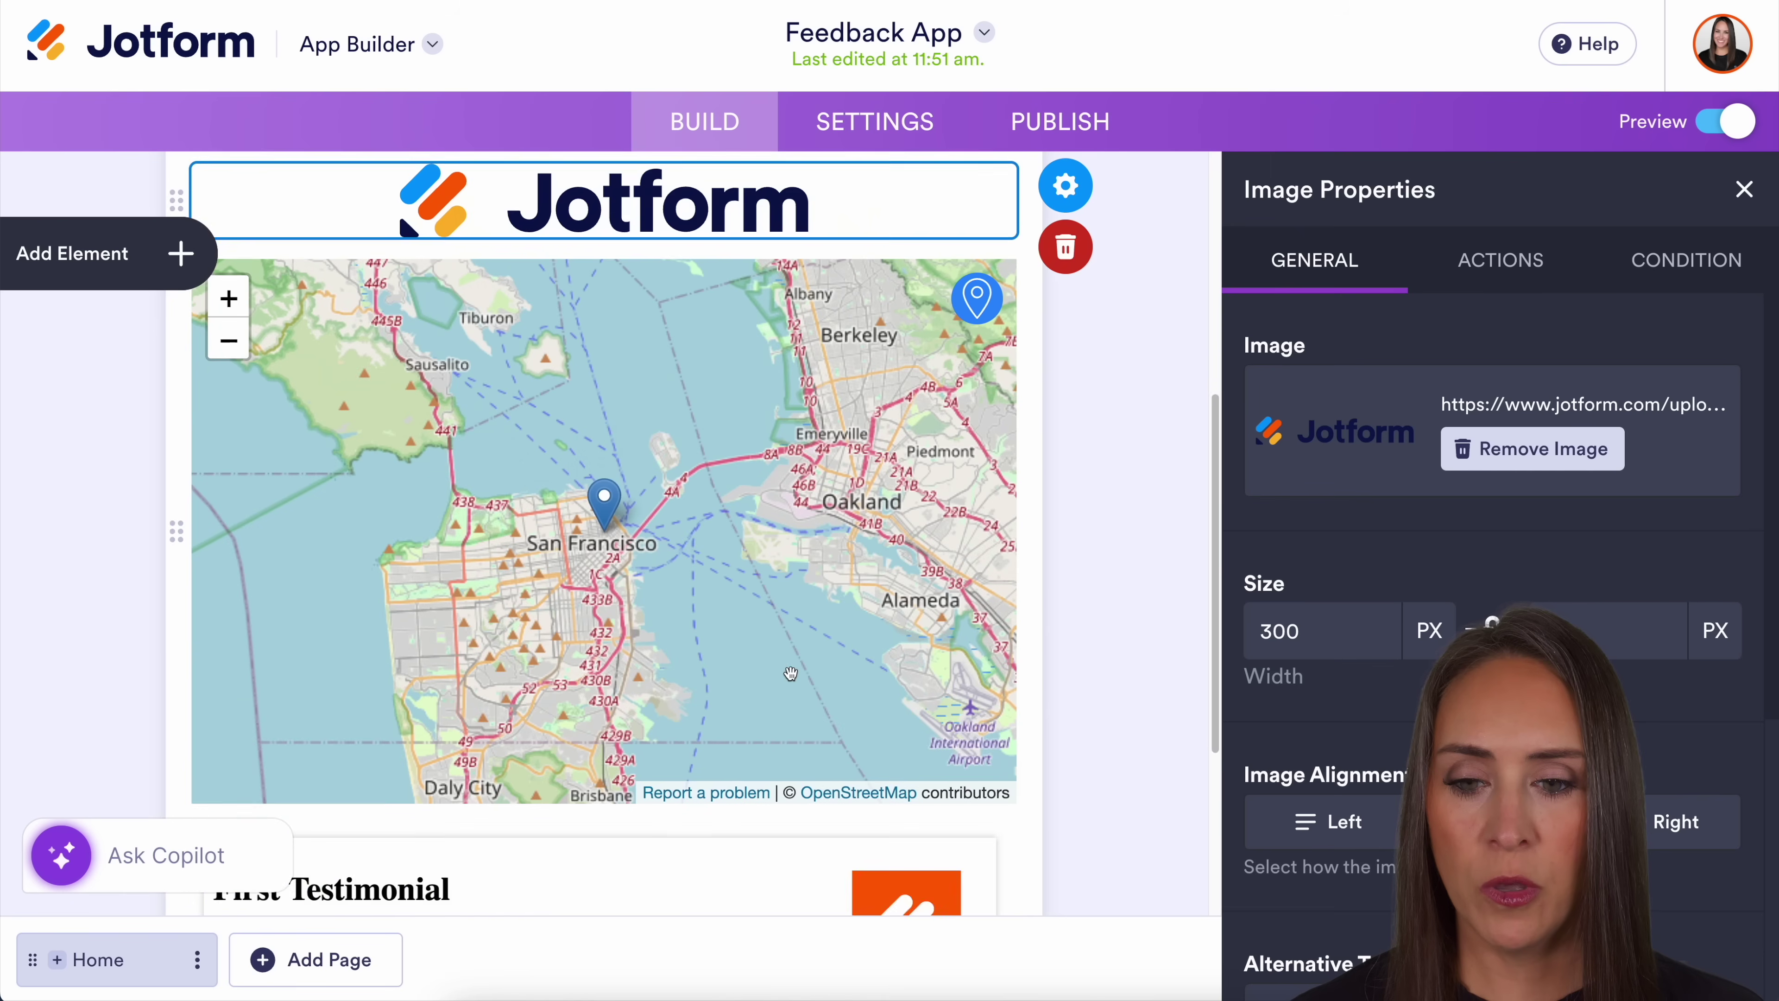
{"action": "scroll", "coordinate": [432, 456], "scroll_direction": "up", "scroll_amount": 7}
{"action": "left_click", "coordinate": [431, 456]}
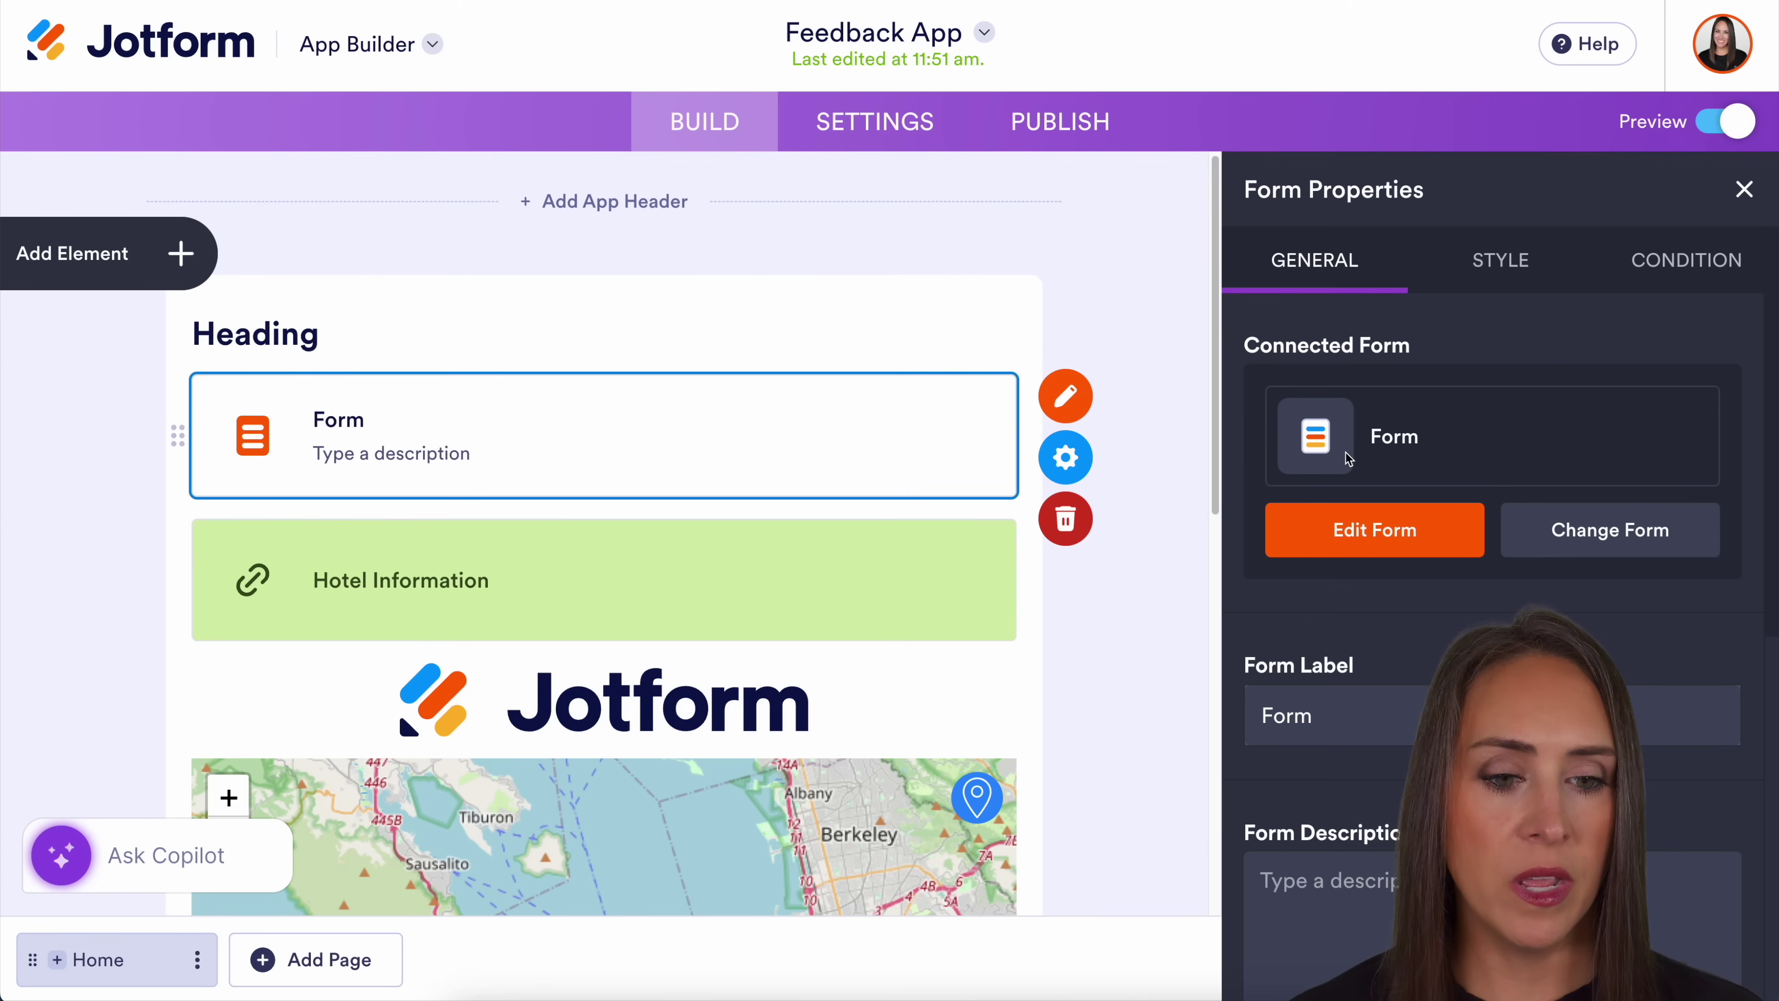
{"action": "left_click_drag", "start_coordinate": [1327, 718], "coordinate": [1259, 720]}
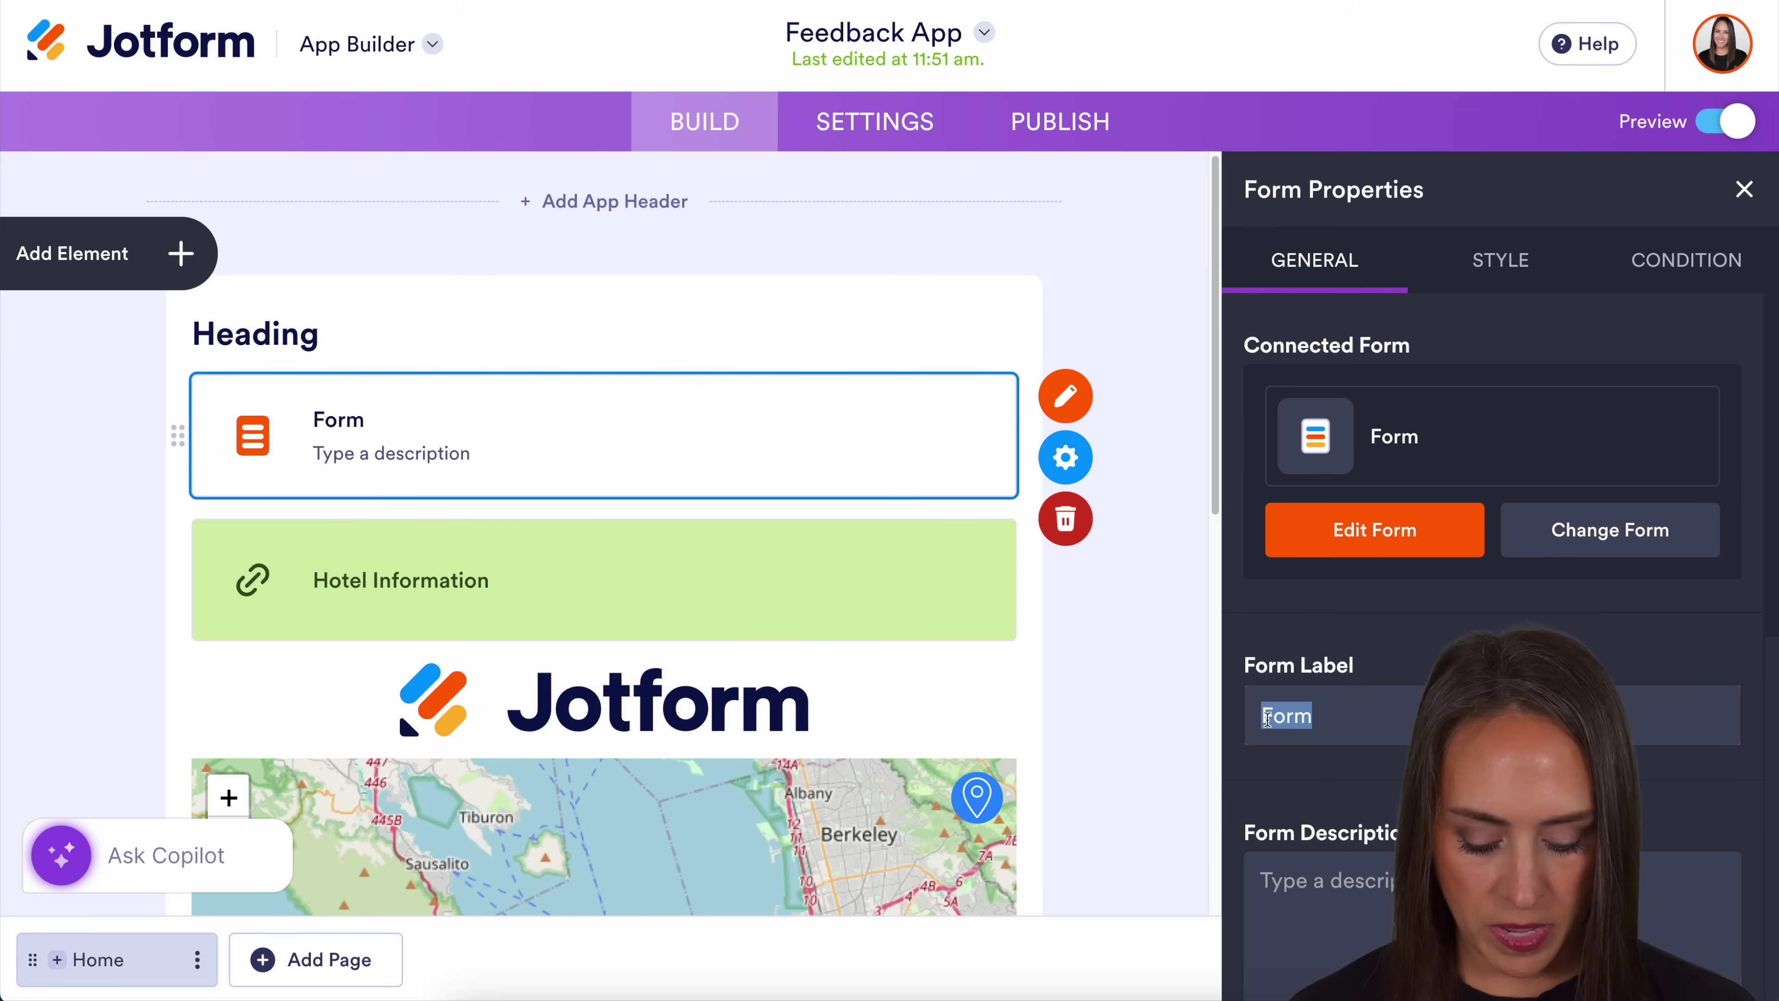
{"action": "type", "text": "Give Feedback"}
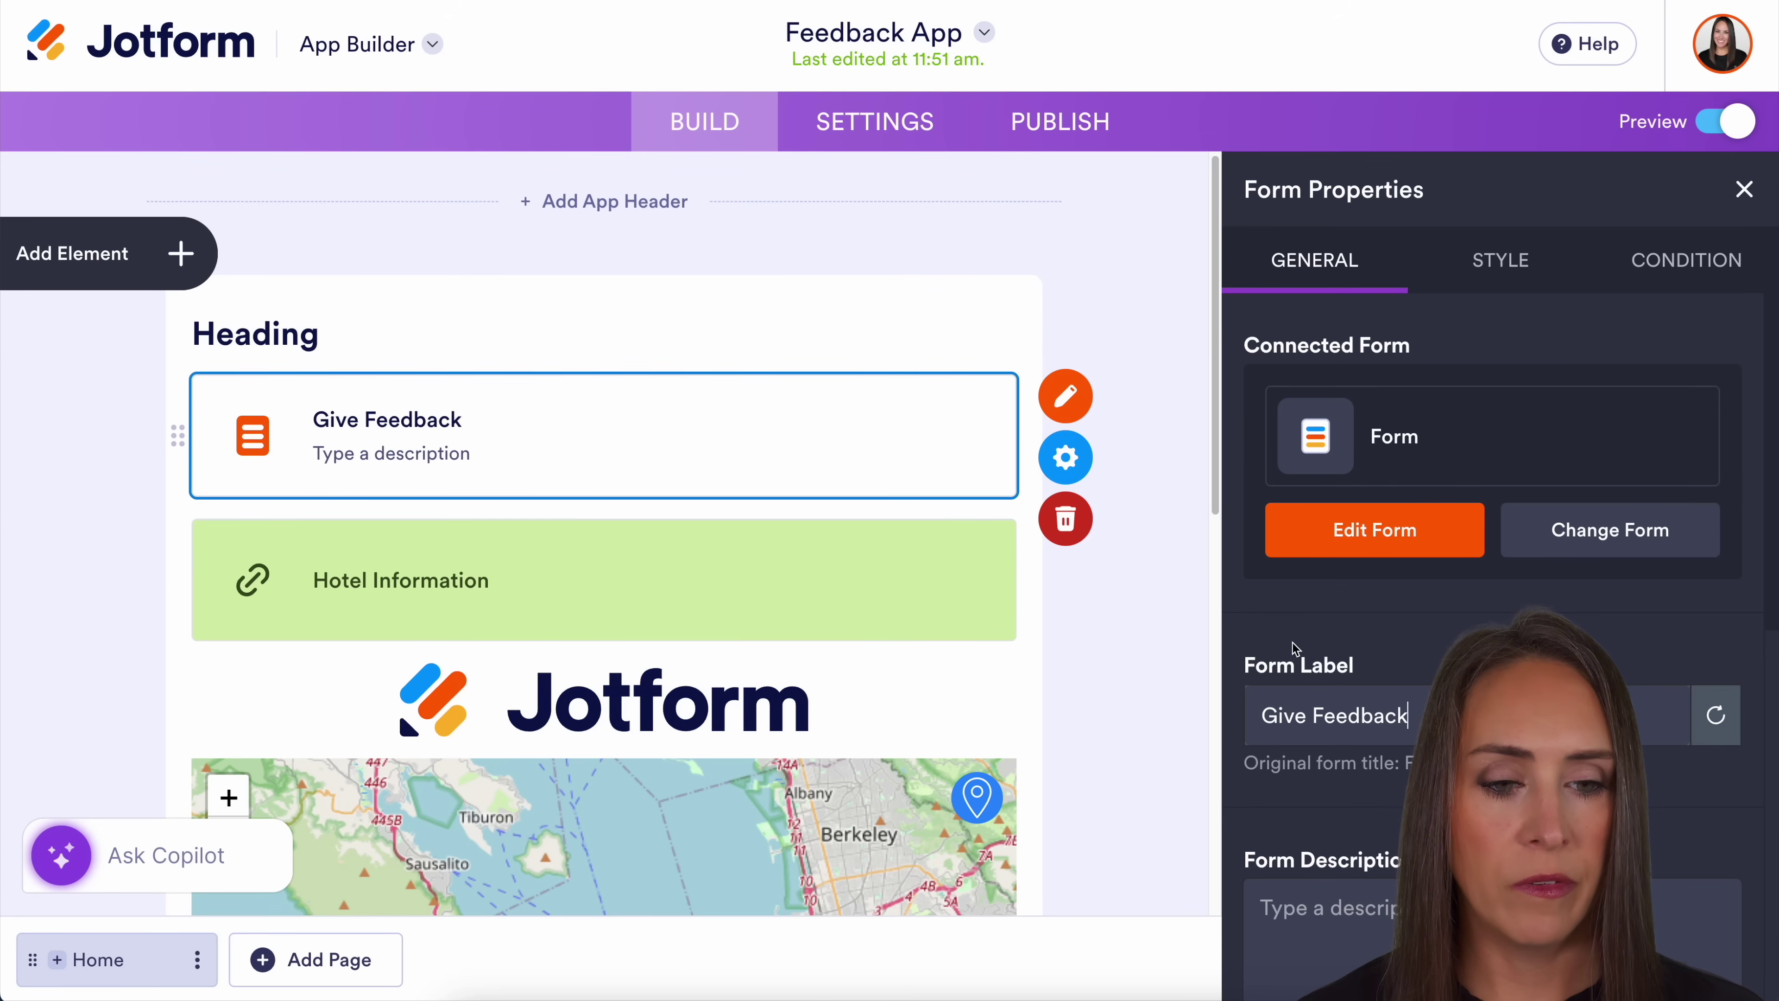
Replace the heading text with 'How Are We Doing?'.
{"action": "left_click", "coordinate": [238, 335]}
{"action": "double_click", "coordinate": [1322, 396]}
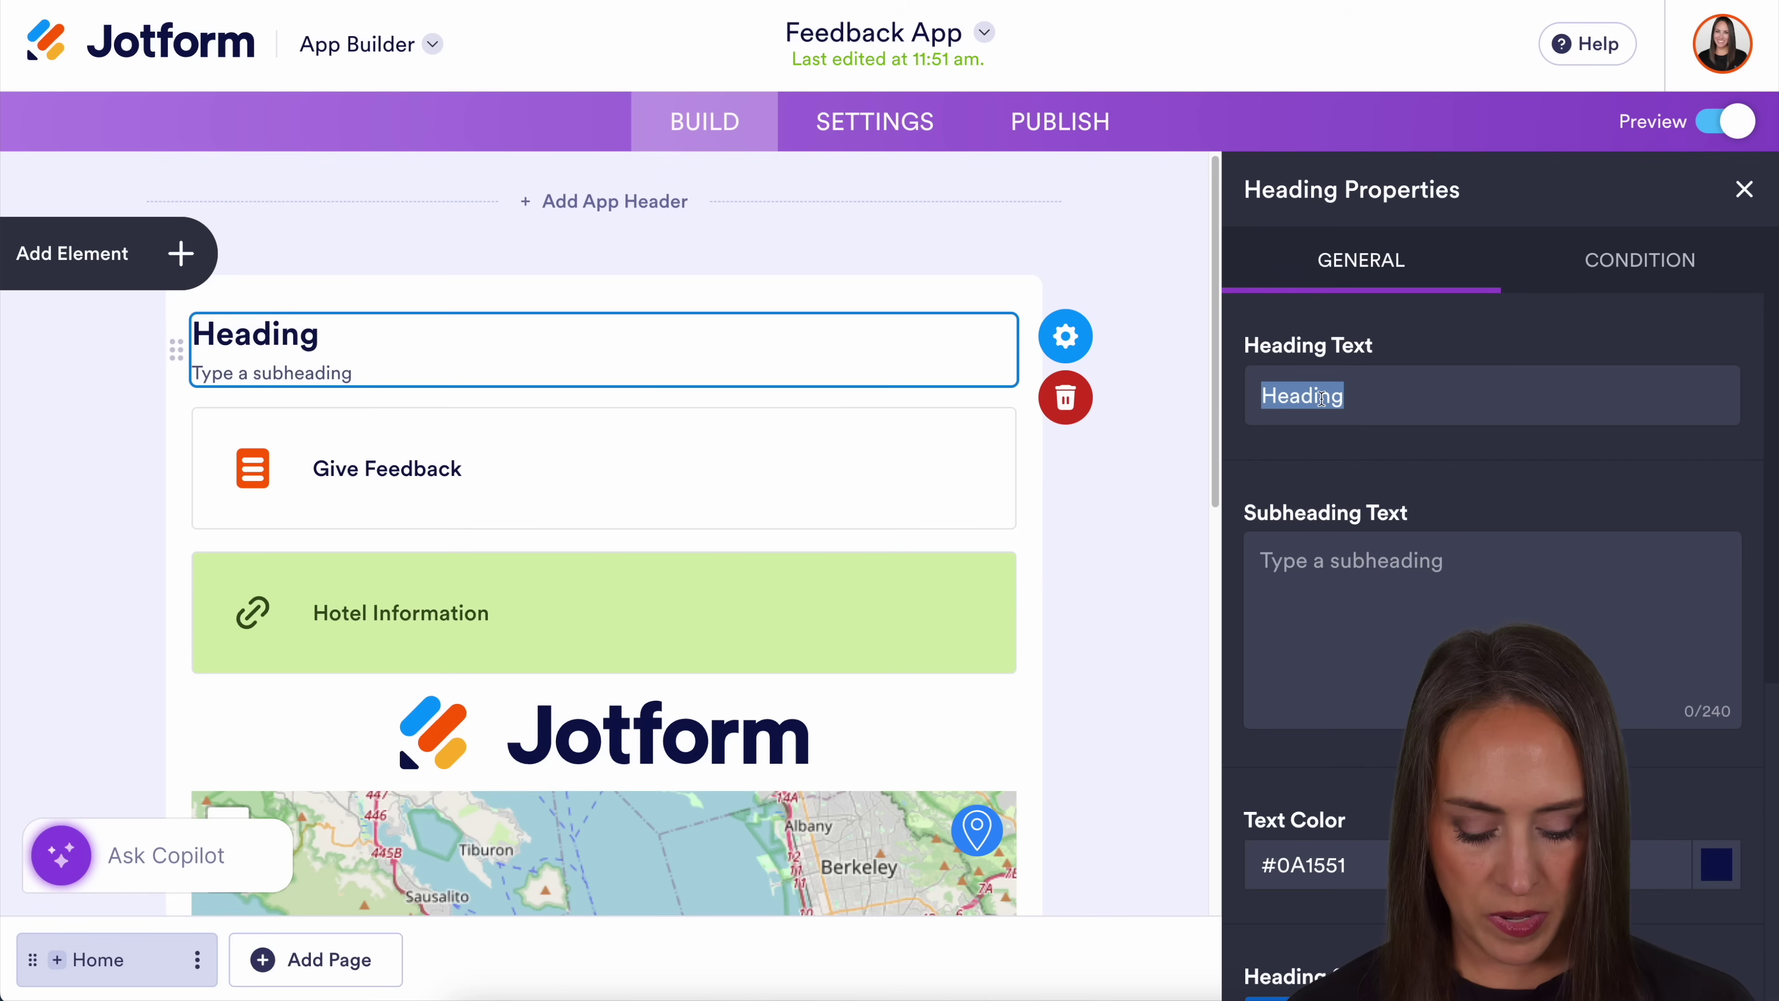
{"action": "type", "text": "How Are We D"}
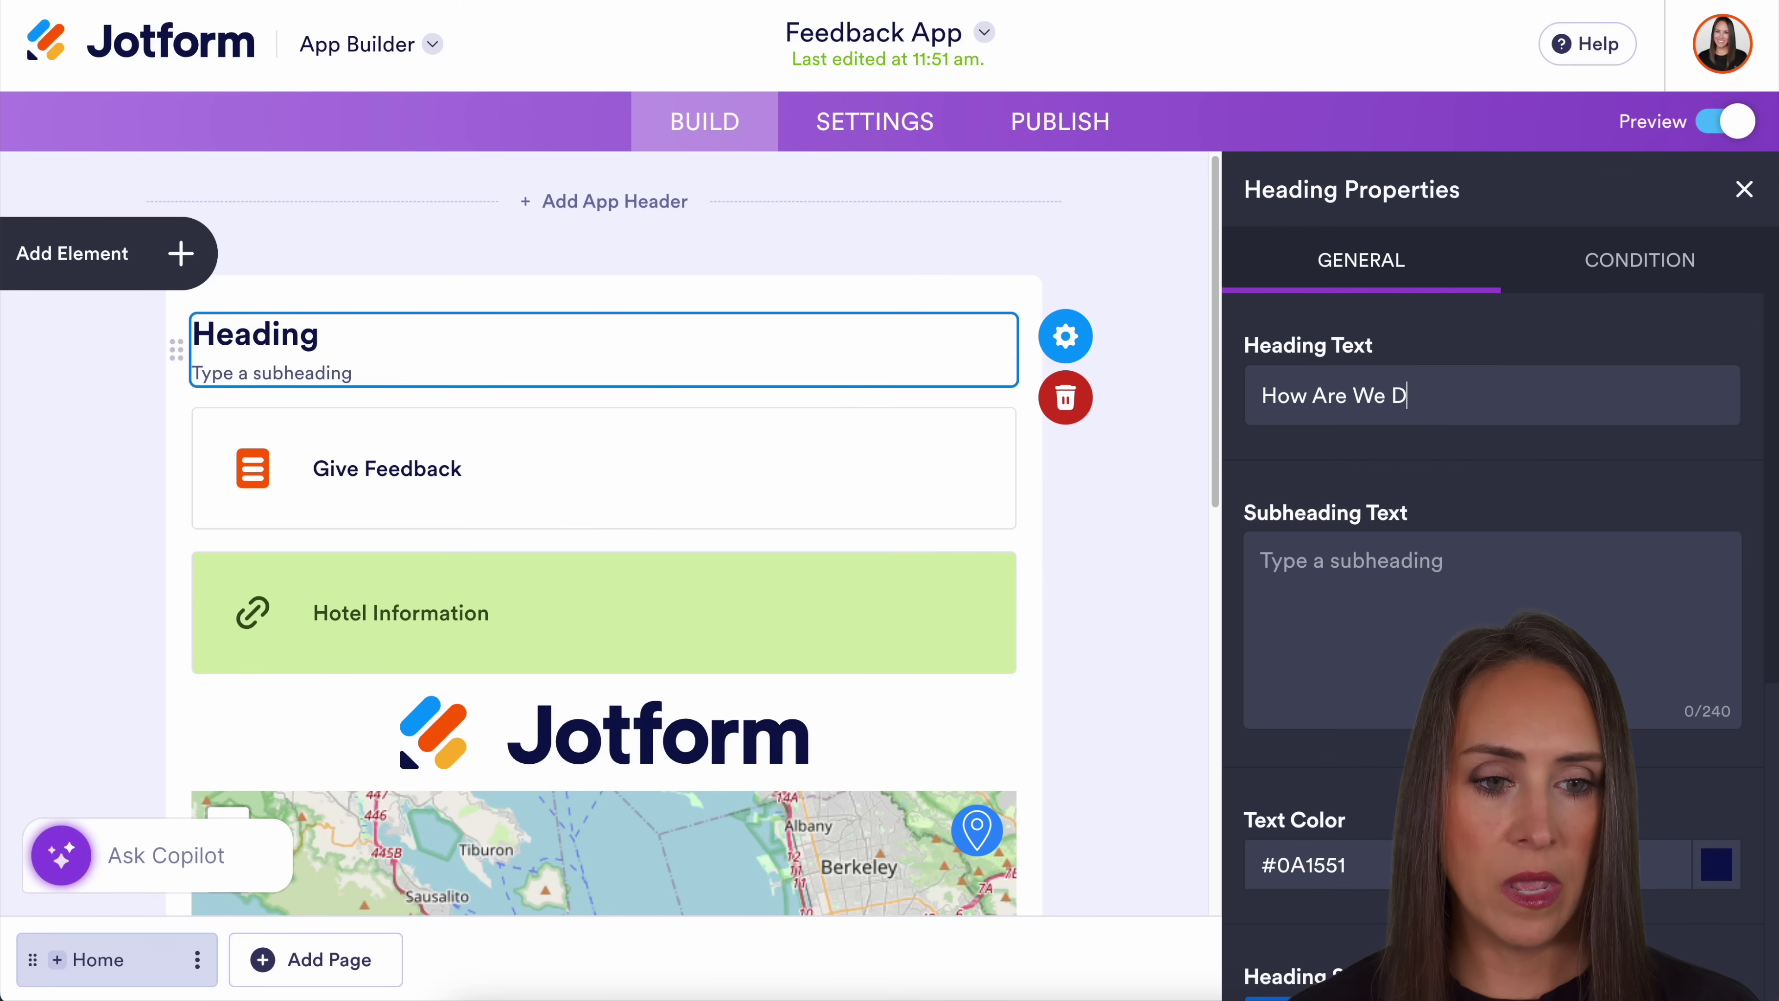
{"action": "type", "text": "oing?"}
Centre-align the heading and set it to Large size.
{"action": "scroll", "coordinate": [1541, 631], "scroll_direction": "down", "scroll_amount": 5}
{"action": "left_click", "coordinate": [1541, 729]}
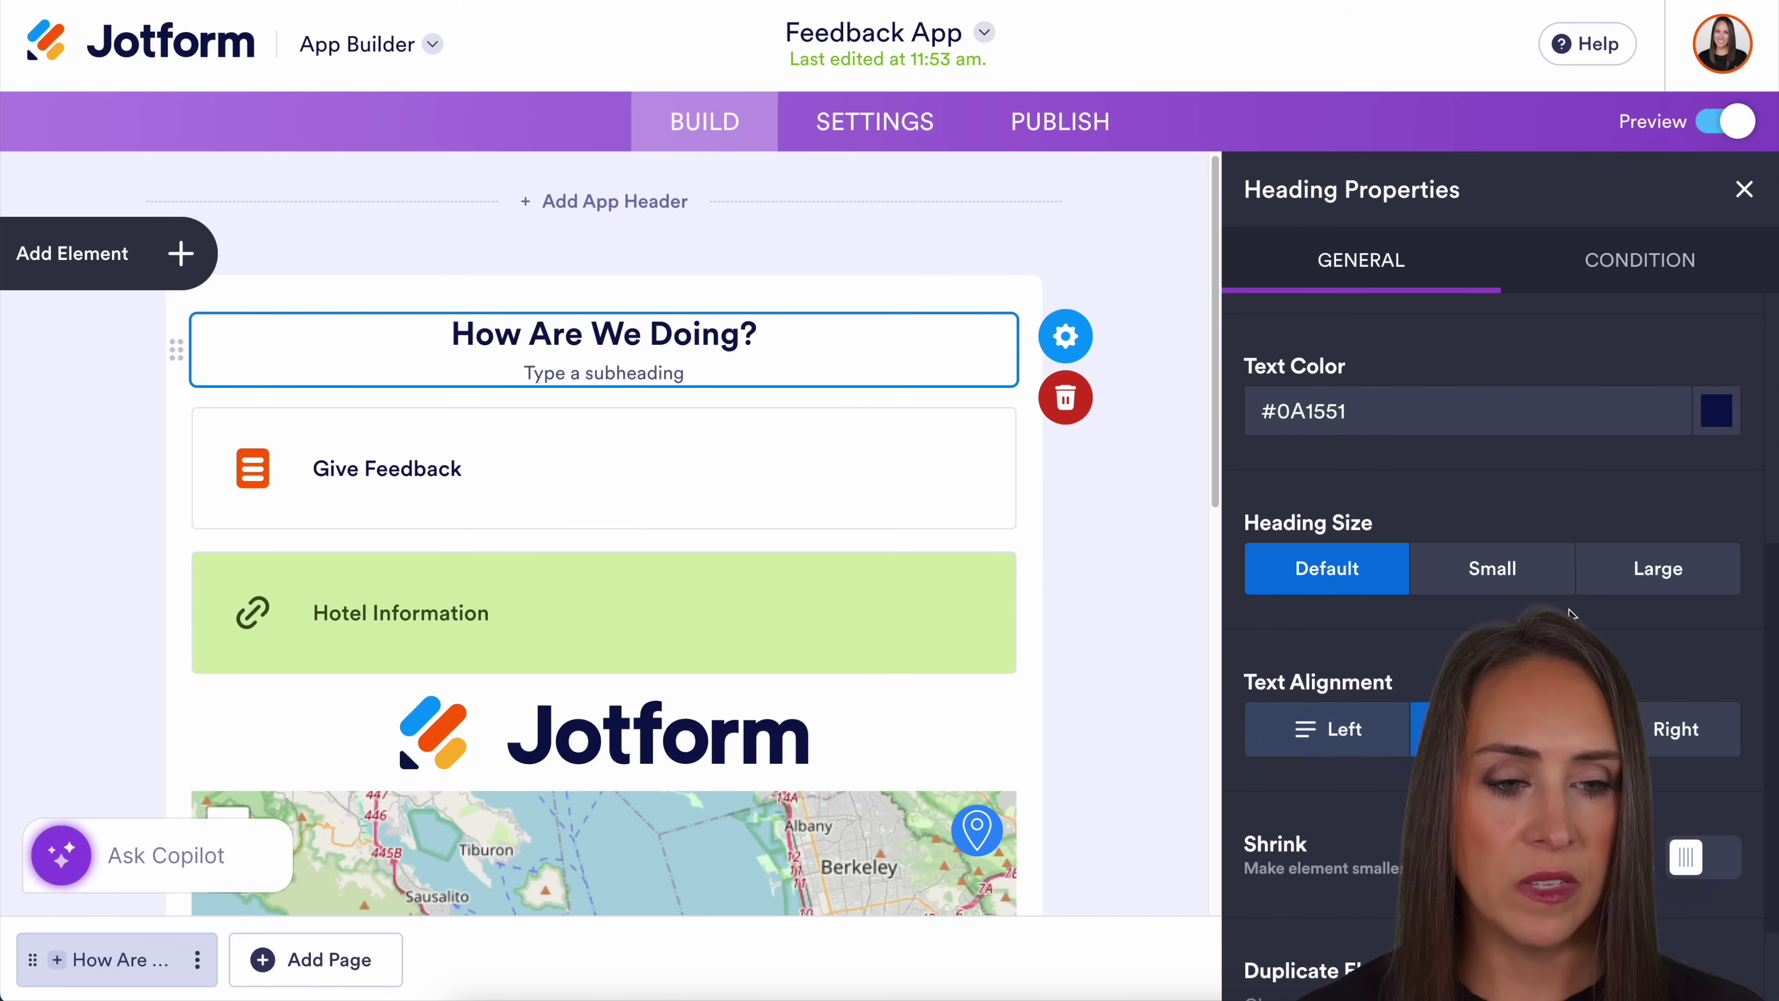
{"action": "left_click", "coordinate": [1651, 573]}
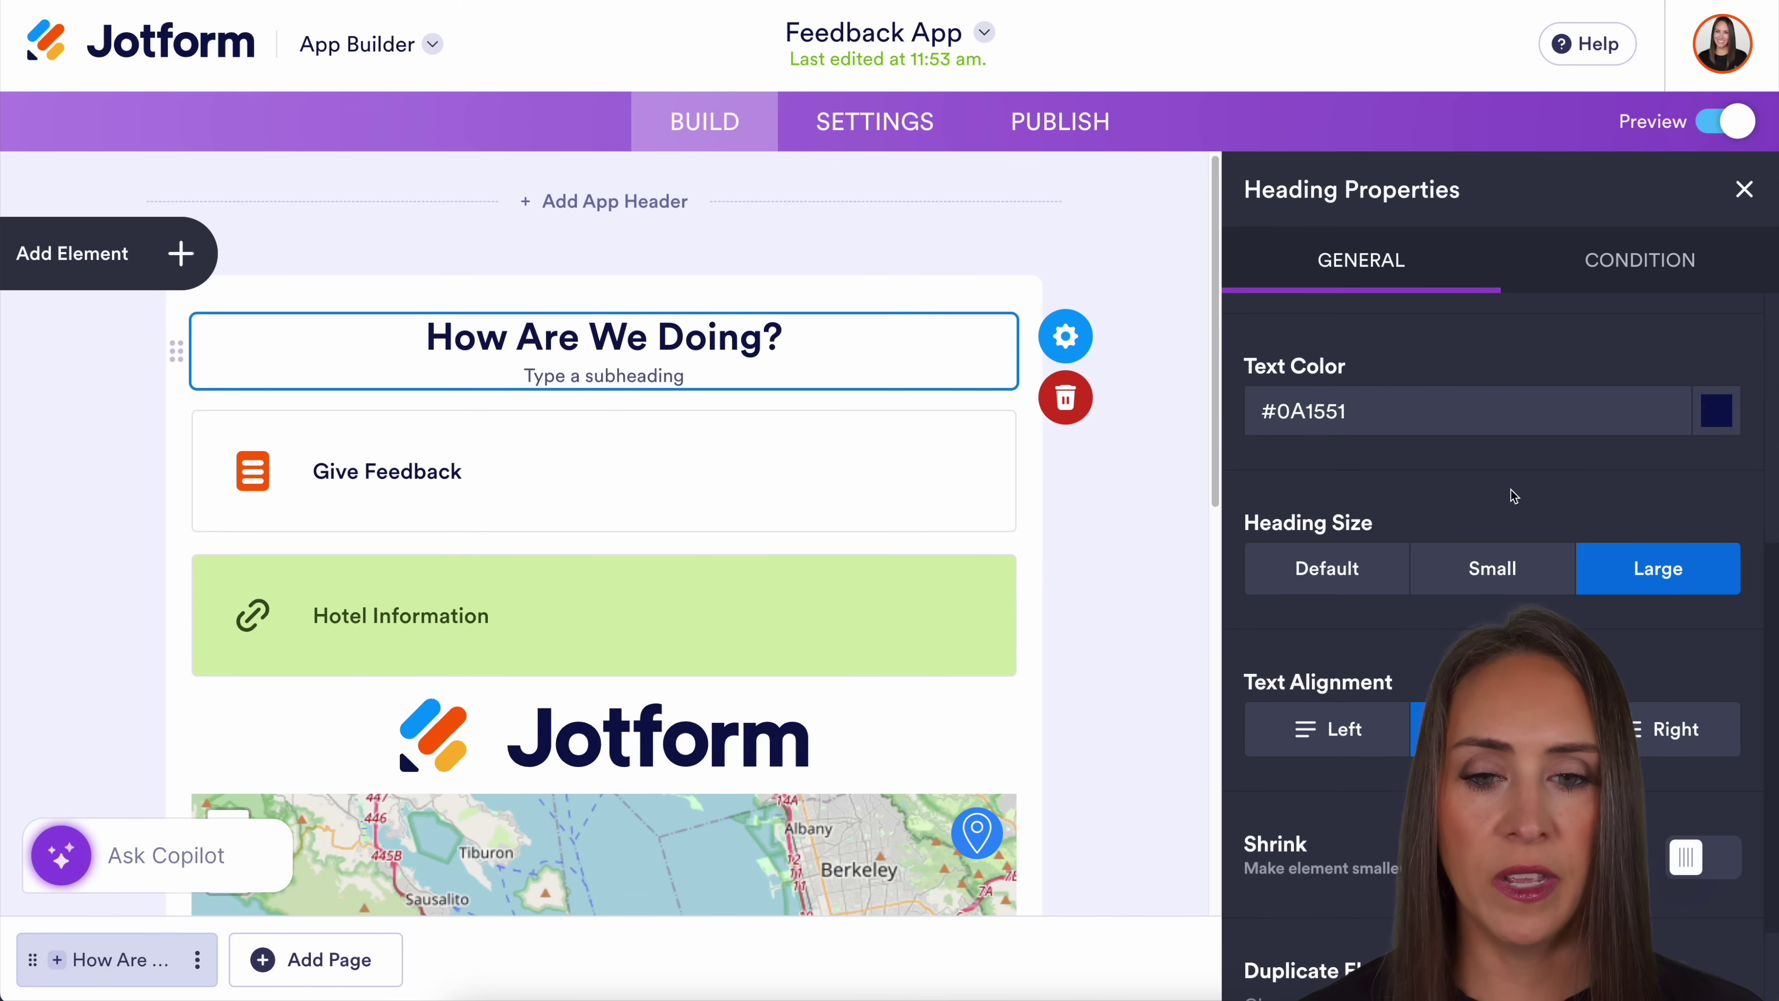
Check the map element's settings, then close them.
{"action": "scroll", "coordinate": [1079, 493], "scroll_direction": "down", "scroll_amount": 8}
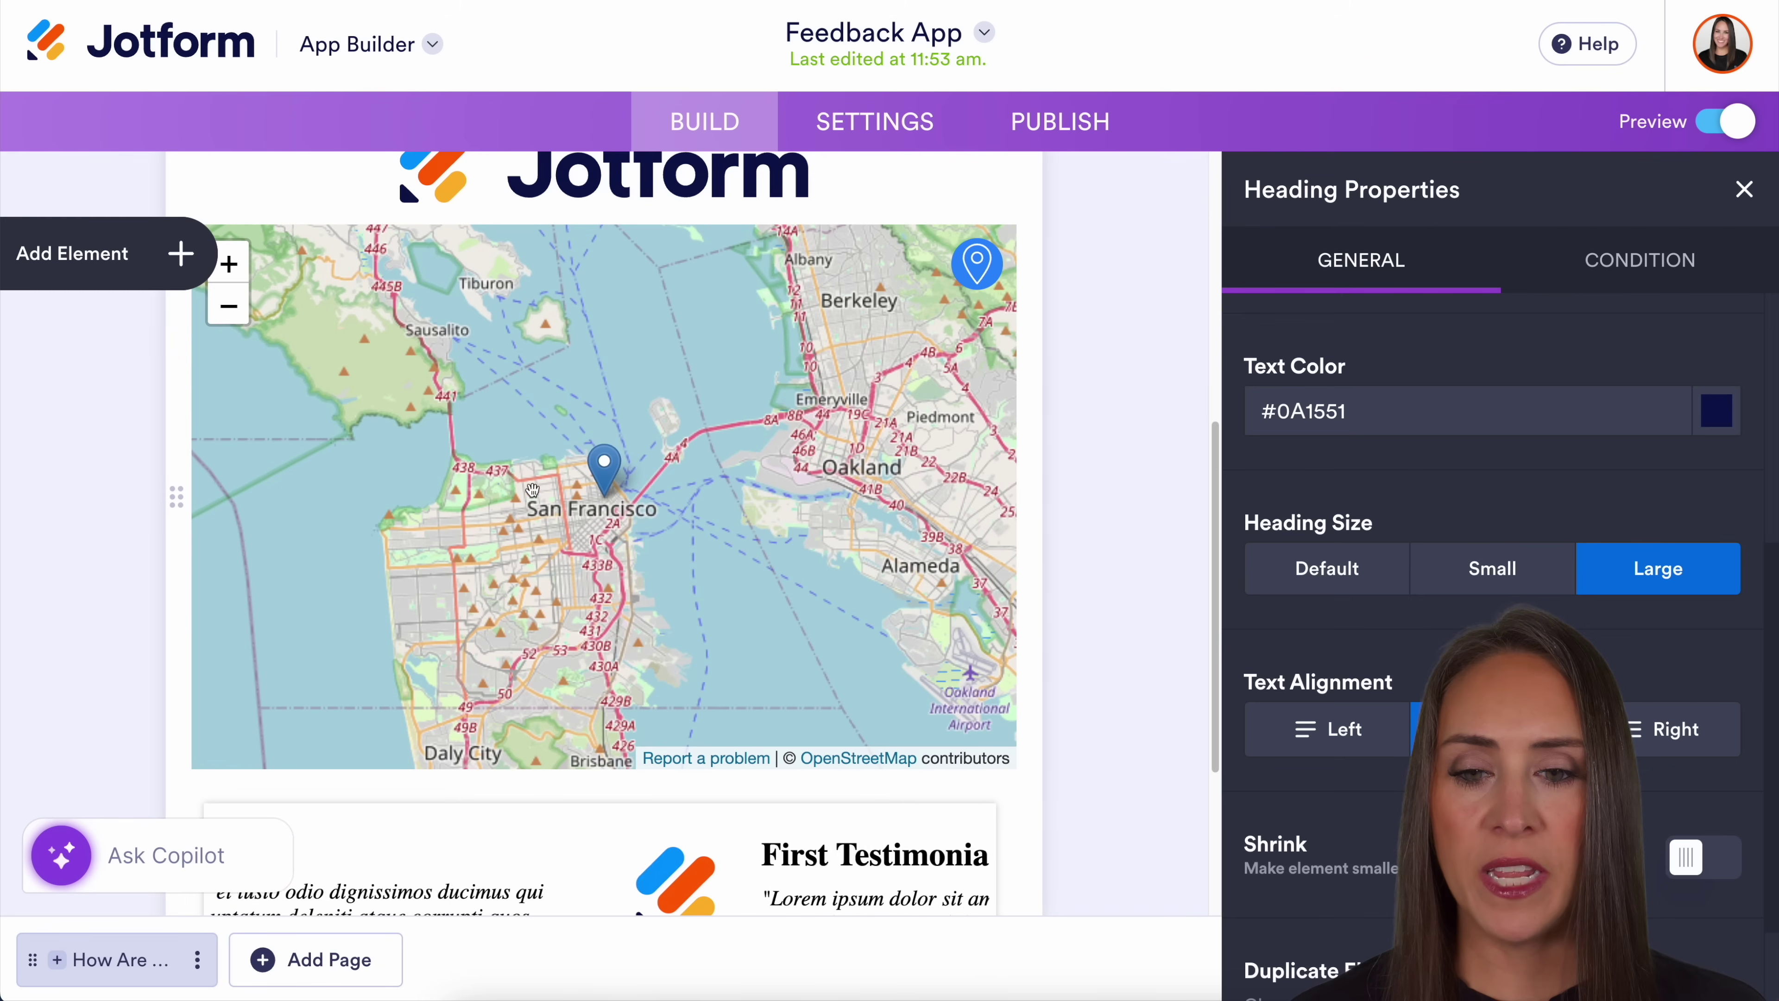
{"action": "left_click", "coordinate": [745, 551]}
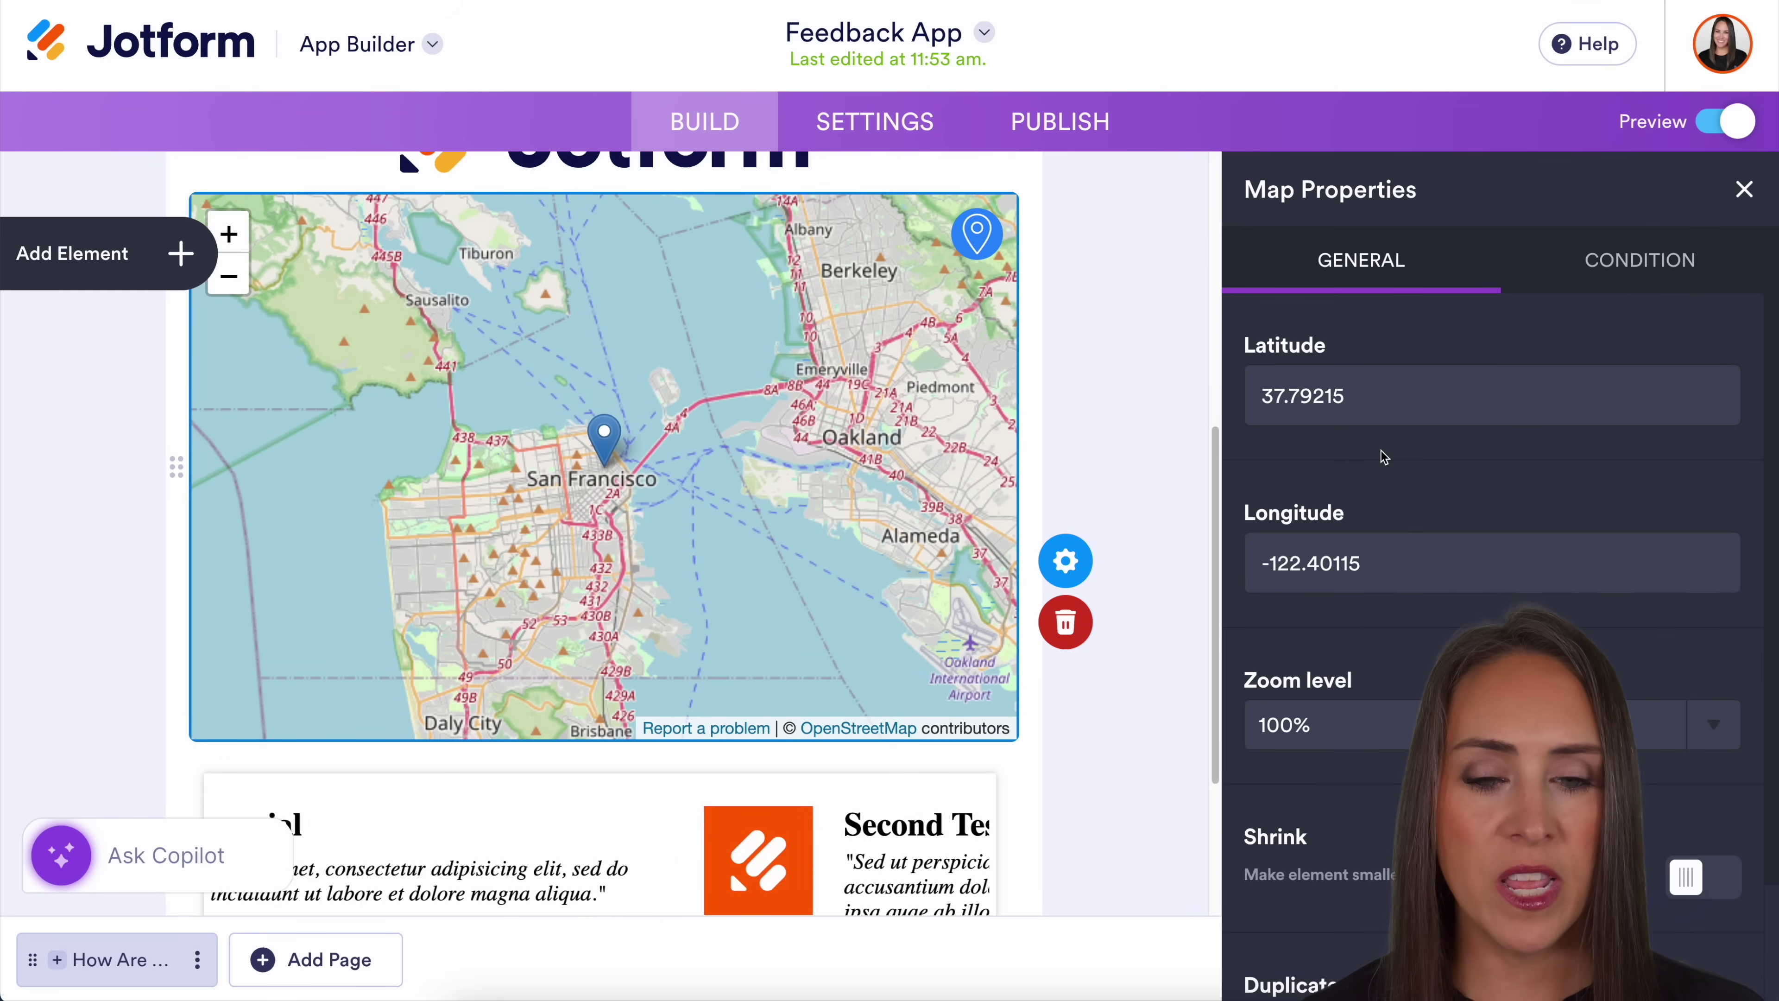
{"action": "left_click", "coordinate": [1744, 190]}
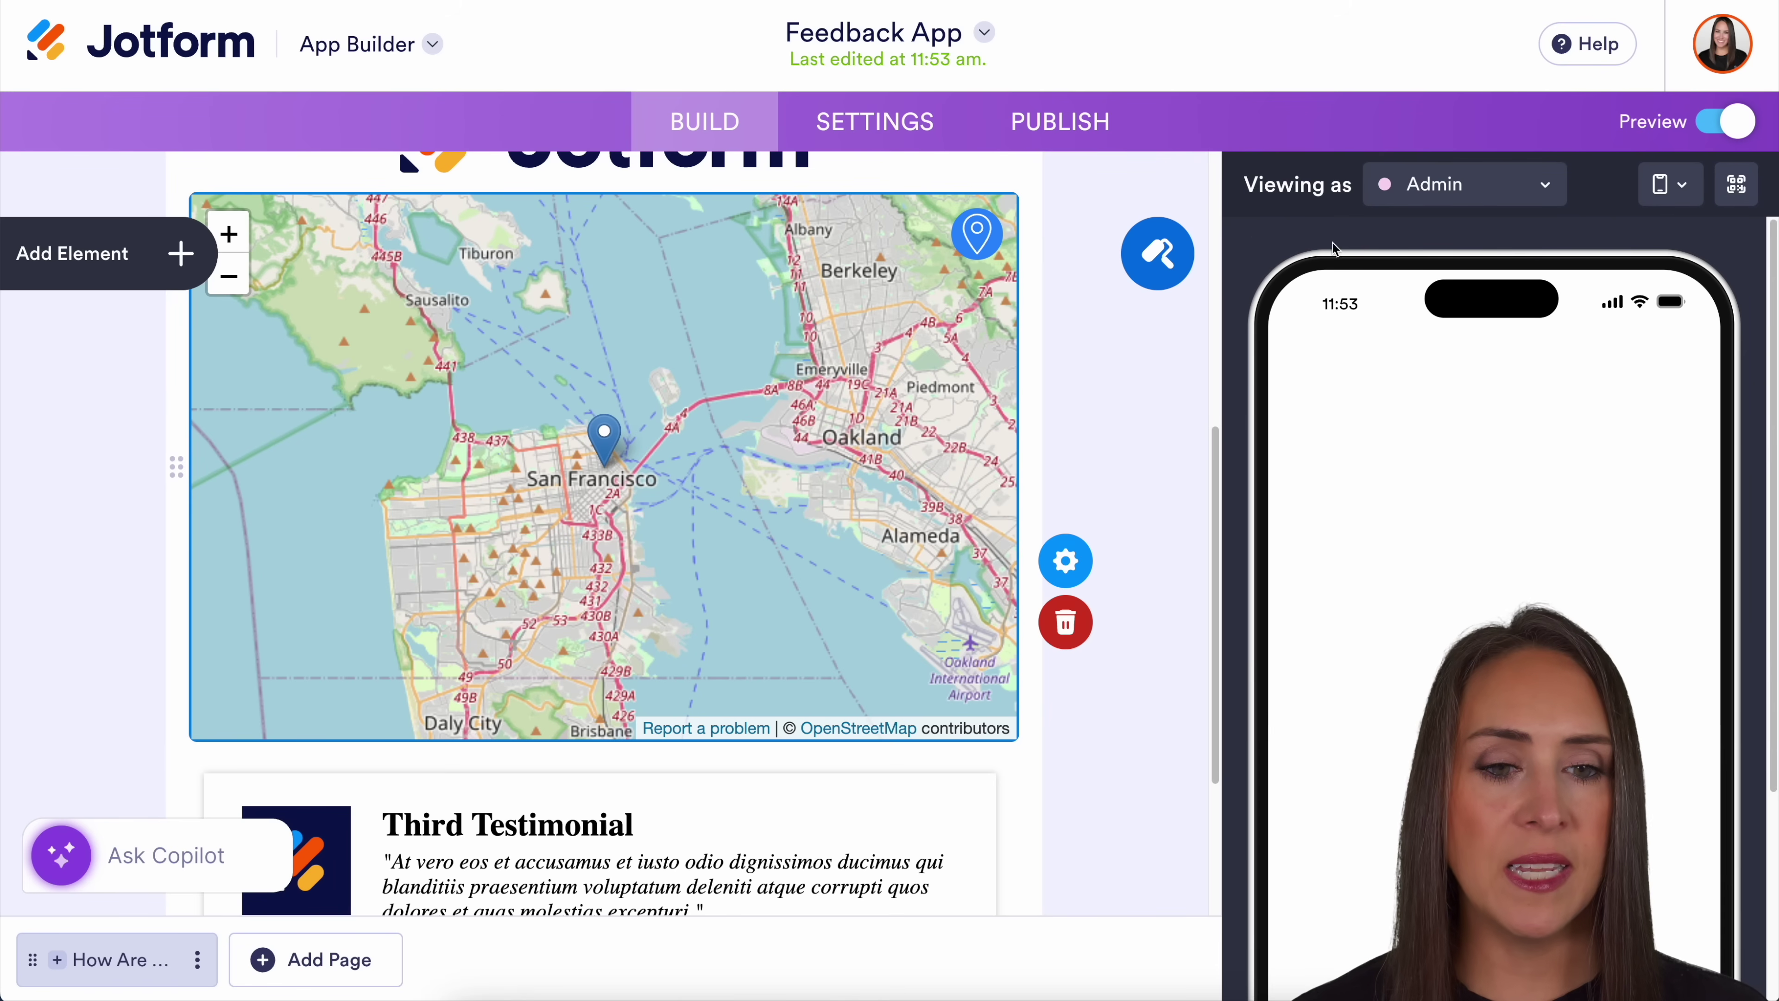
Try the orange and light colour schemes in App Designer.
{"action": "left_click", "coordinate": [1151, 256]}
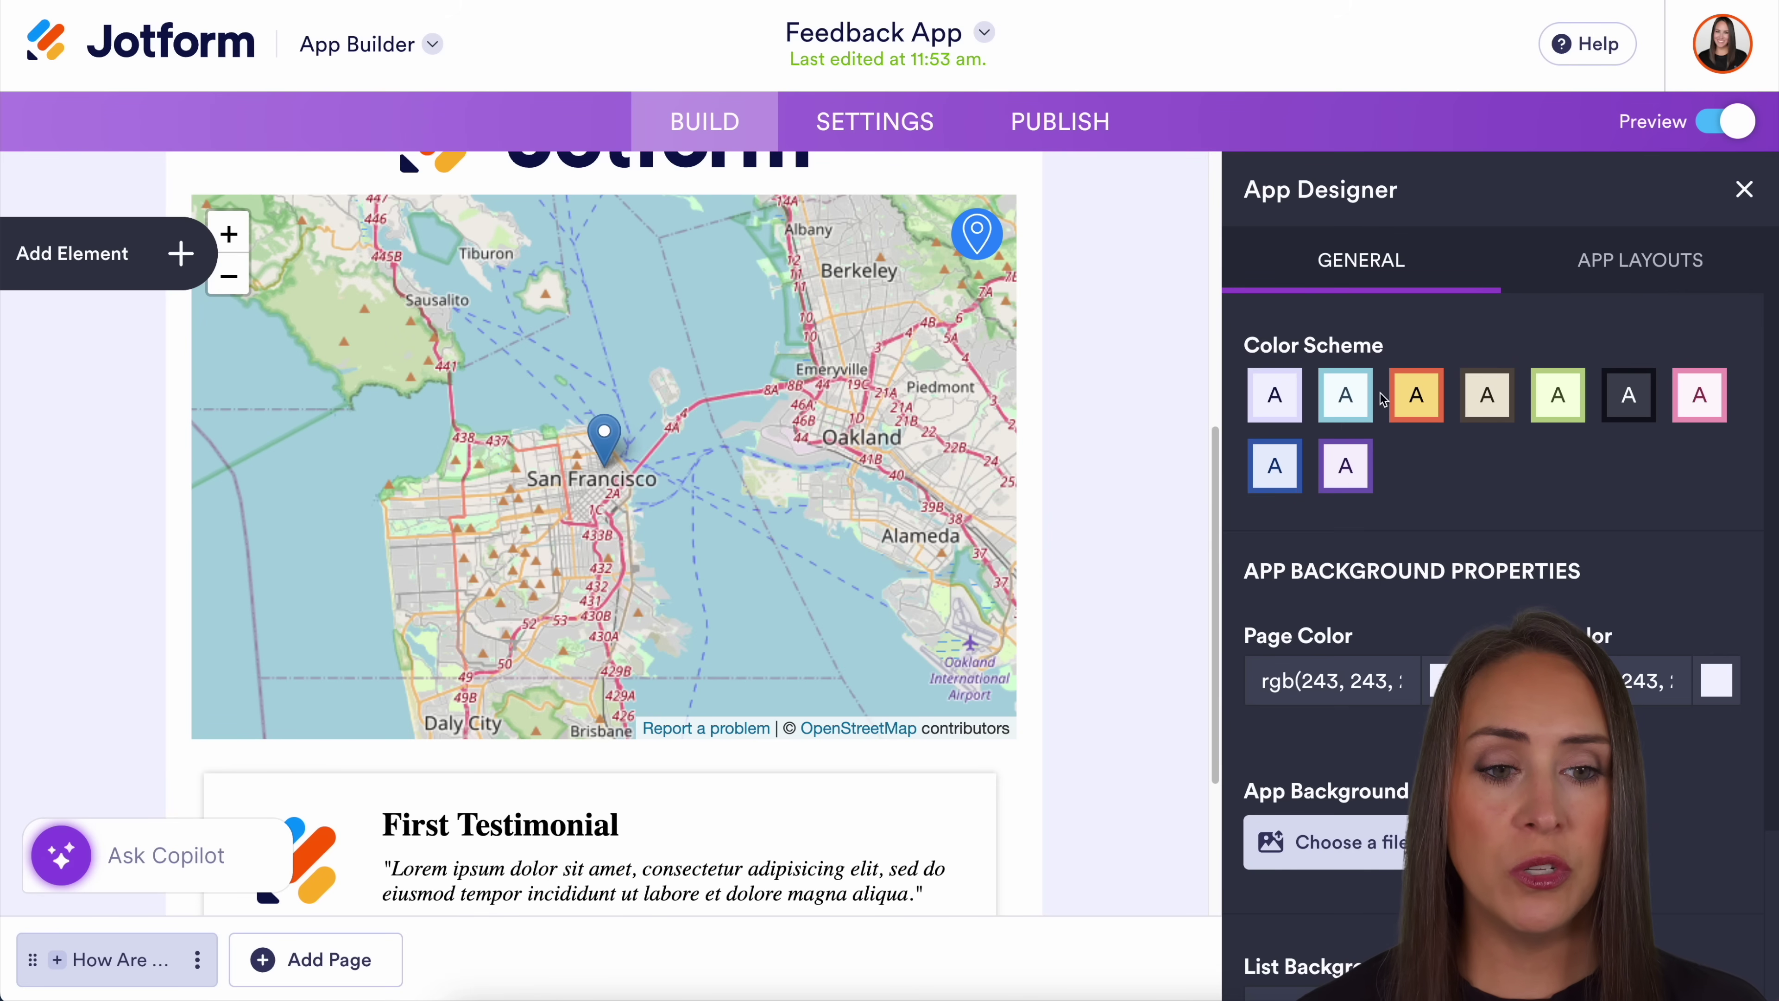
{"action": "left_click", "coordinate": [1417, 397]}
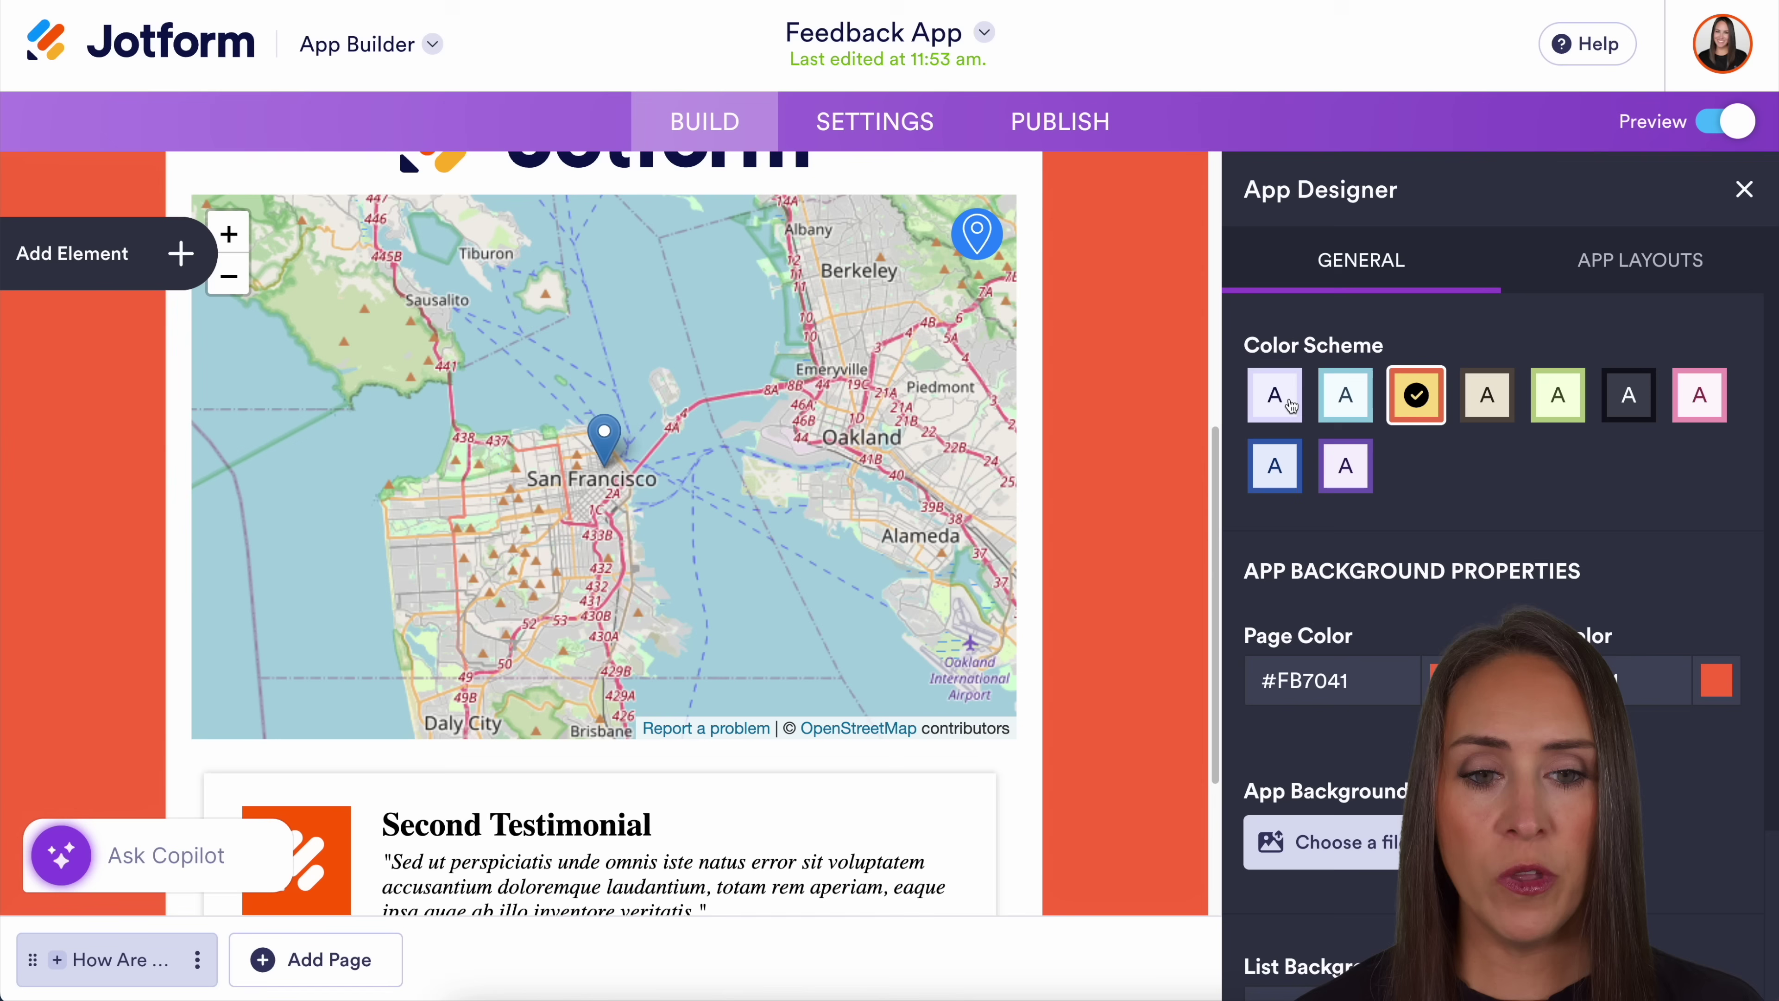
{"action": "left_click", "coordinate": [1276, 397]}
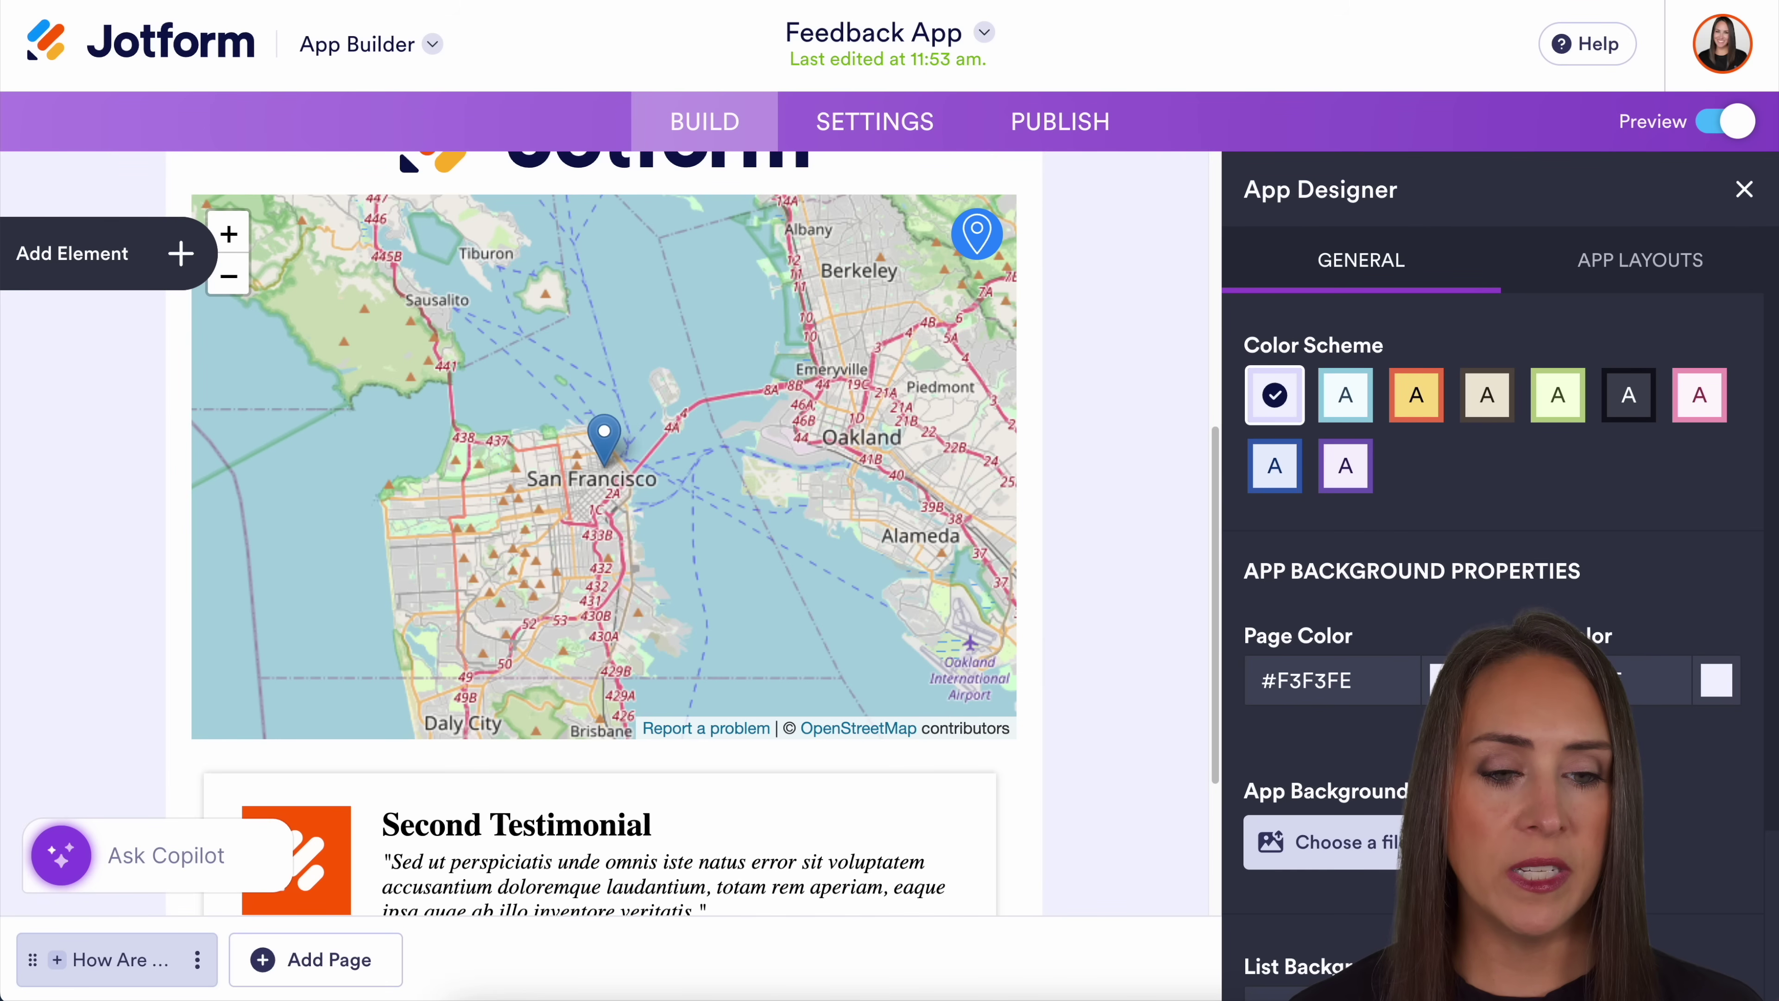
{"action": "scroll", "coordinate": [1391, 694], "scroll_direction": "down", "scroll_amount": 4}
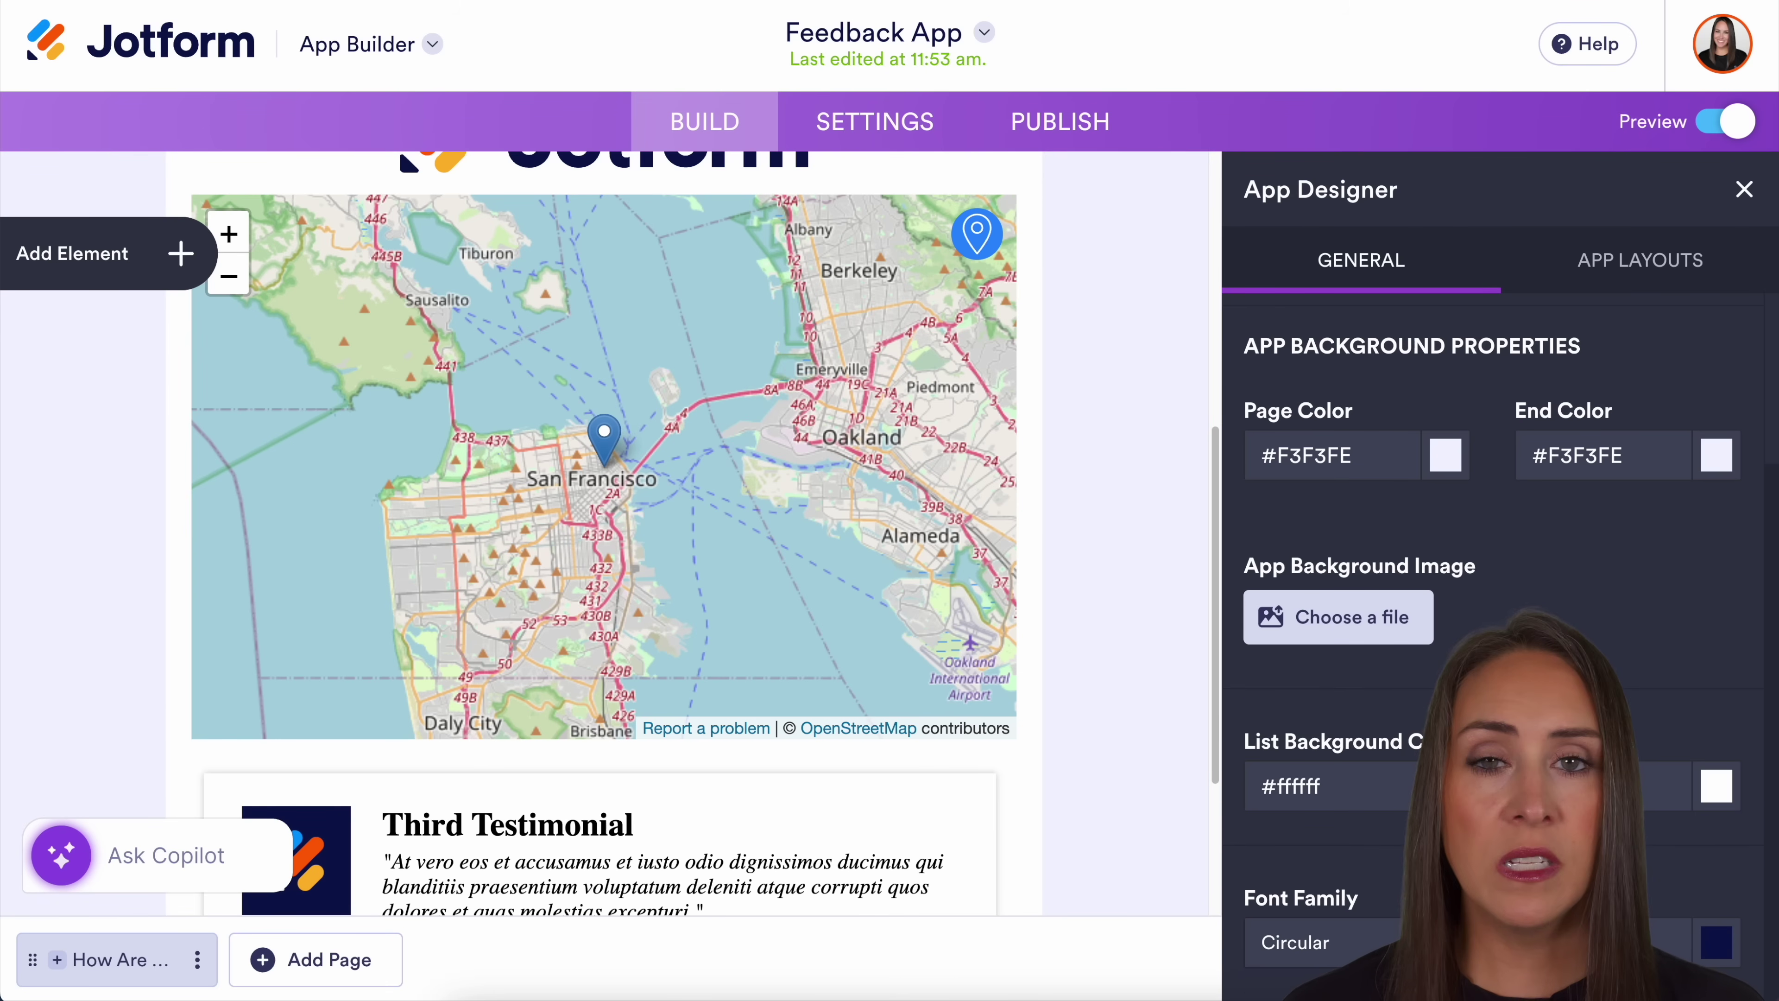
{"action": "scroll", "coordinate": [1499, 631], "scroll_direction": "up", "scroll_amount": 4}
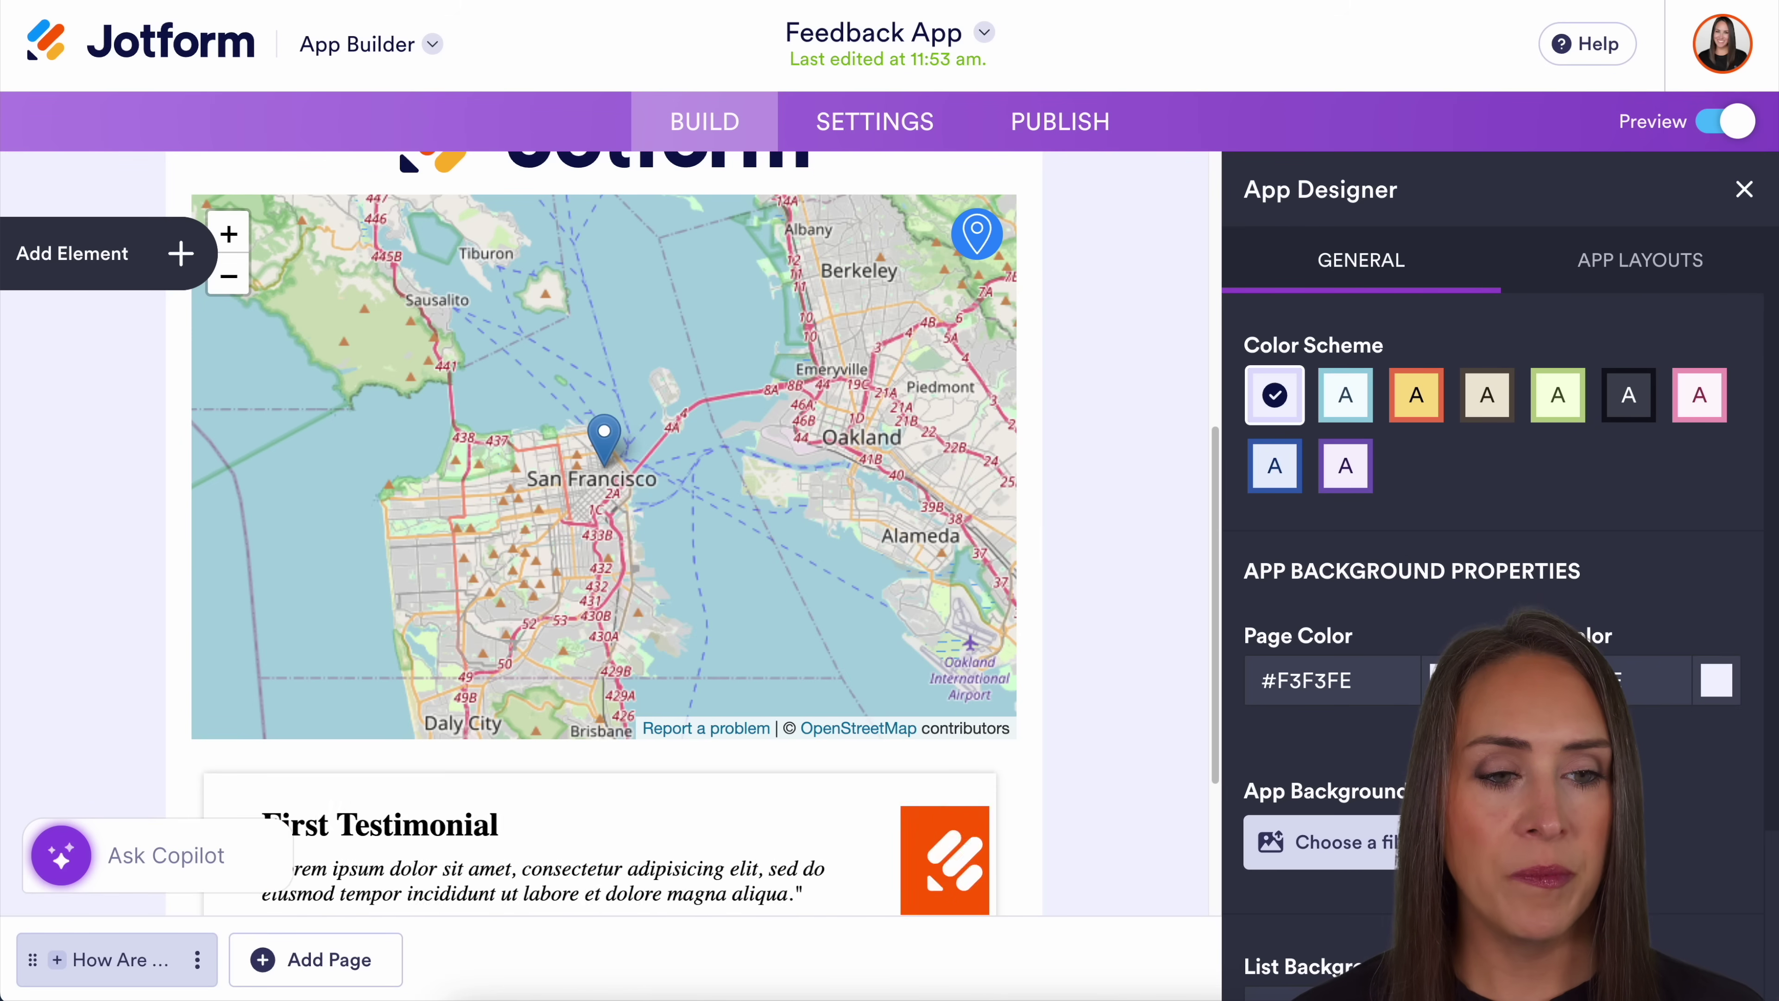
Browse app layouts, apply the teal colour scheme and enable the phone preview.
{"action": "left_click", "coordinate": [1658, 265]}
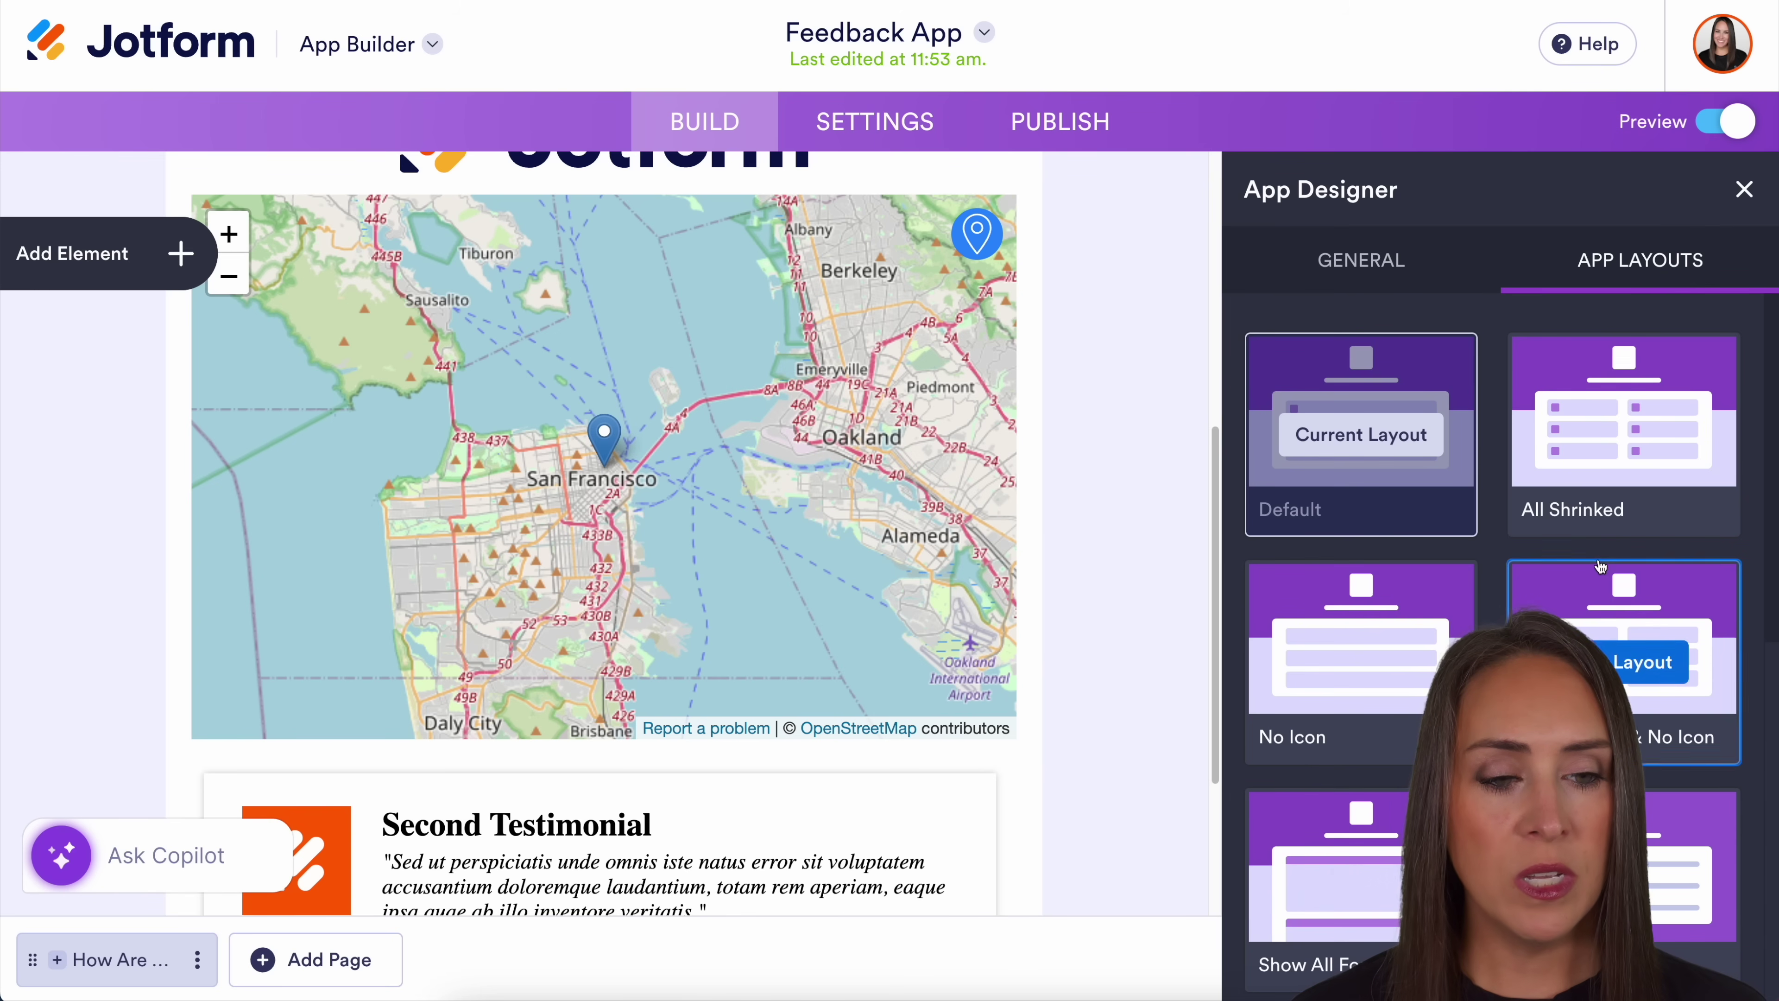
{"action": "scroll", "coordinate": [1603, 568], "scroll_direction": "down", "scroll_amount": 3}
{"action": "scroll", "coordinate": [1601, 566], "scroll_direction": "up", "scroll_amount": 3}
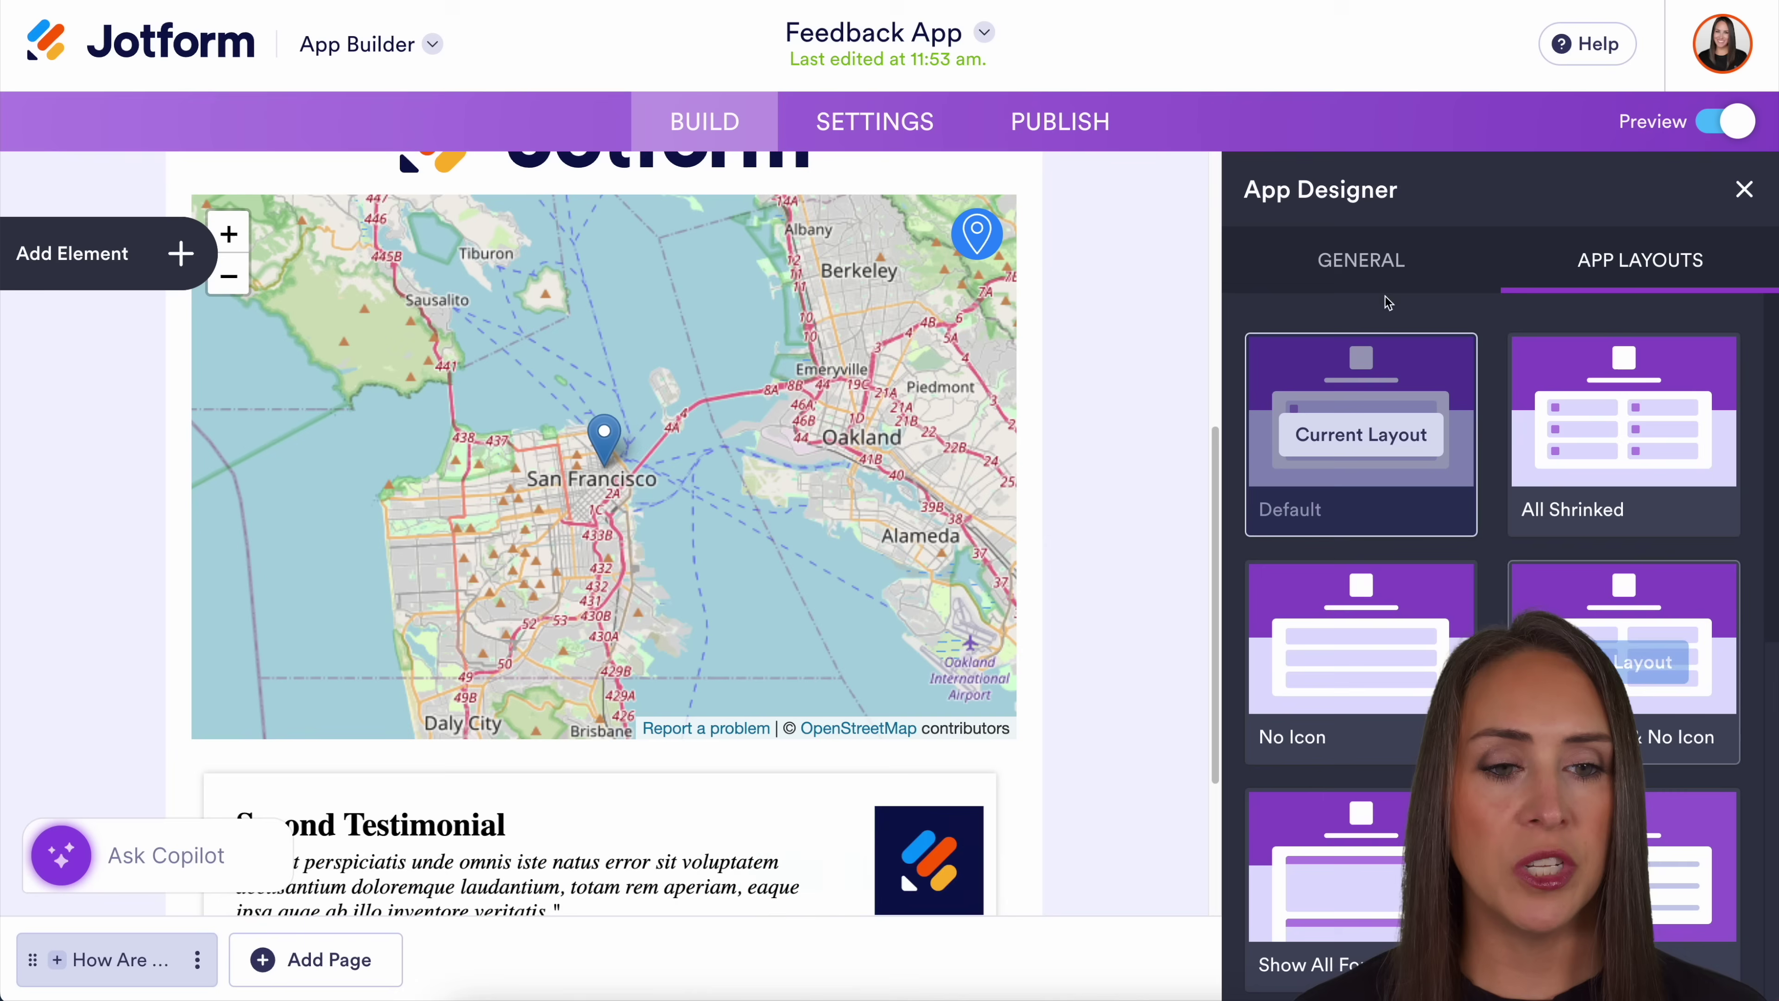
{"action": "left_click", "coordinate": [1375, 274]}
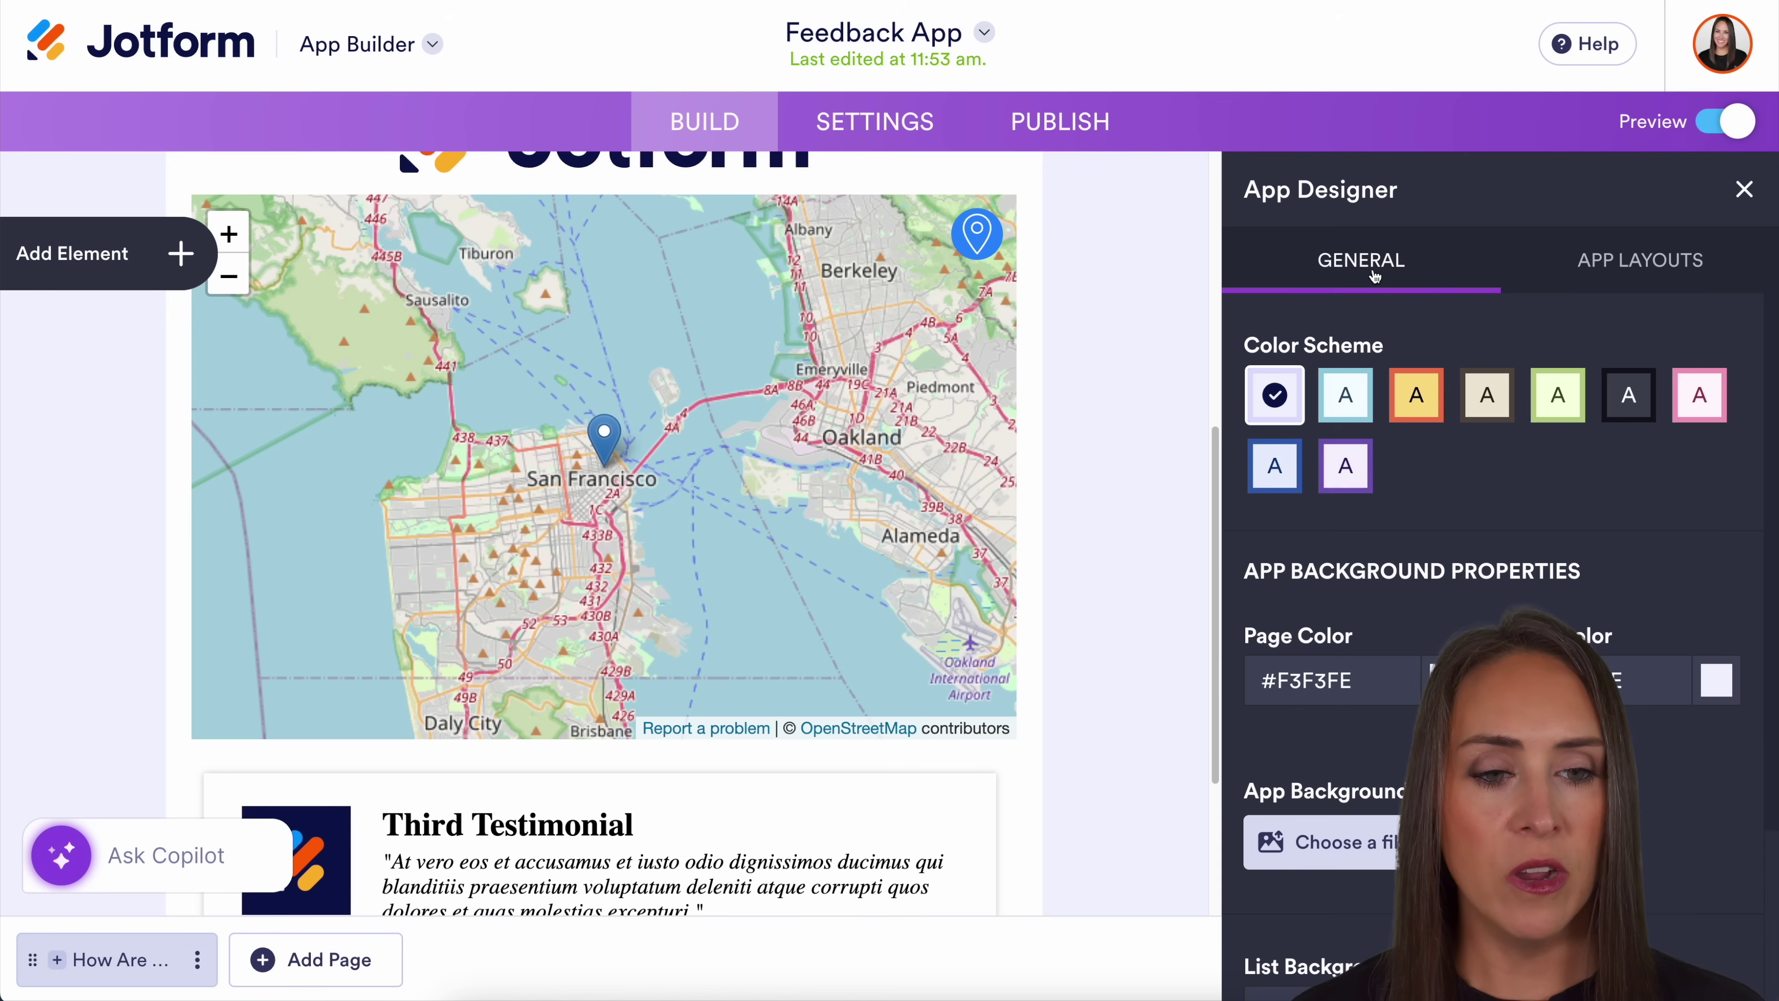
{"action": "left_click", "coordinate": [1342, 414]}
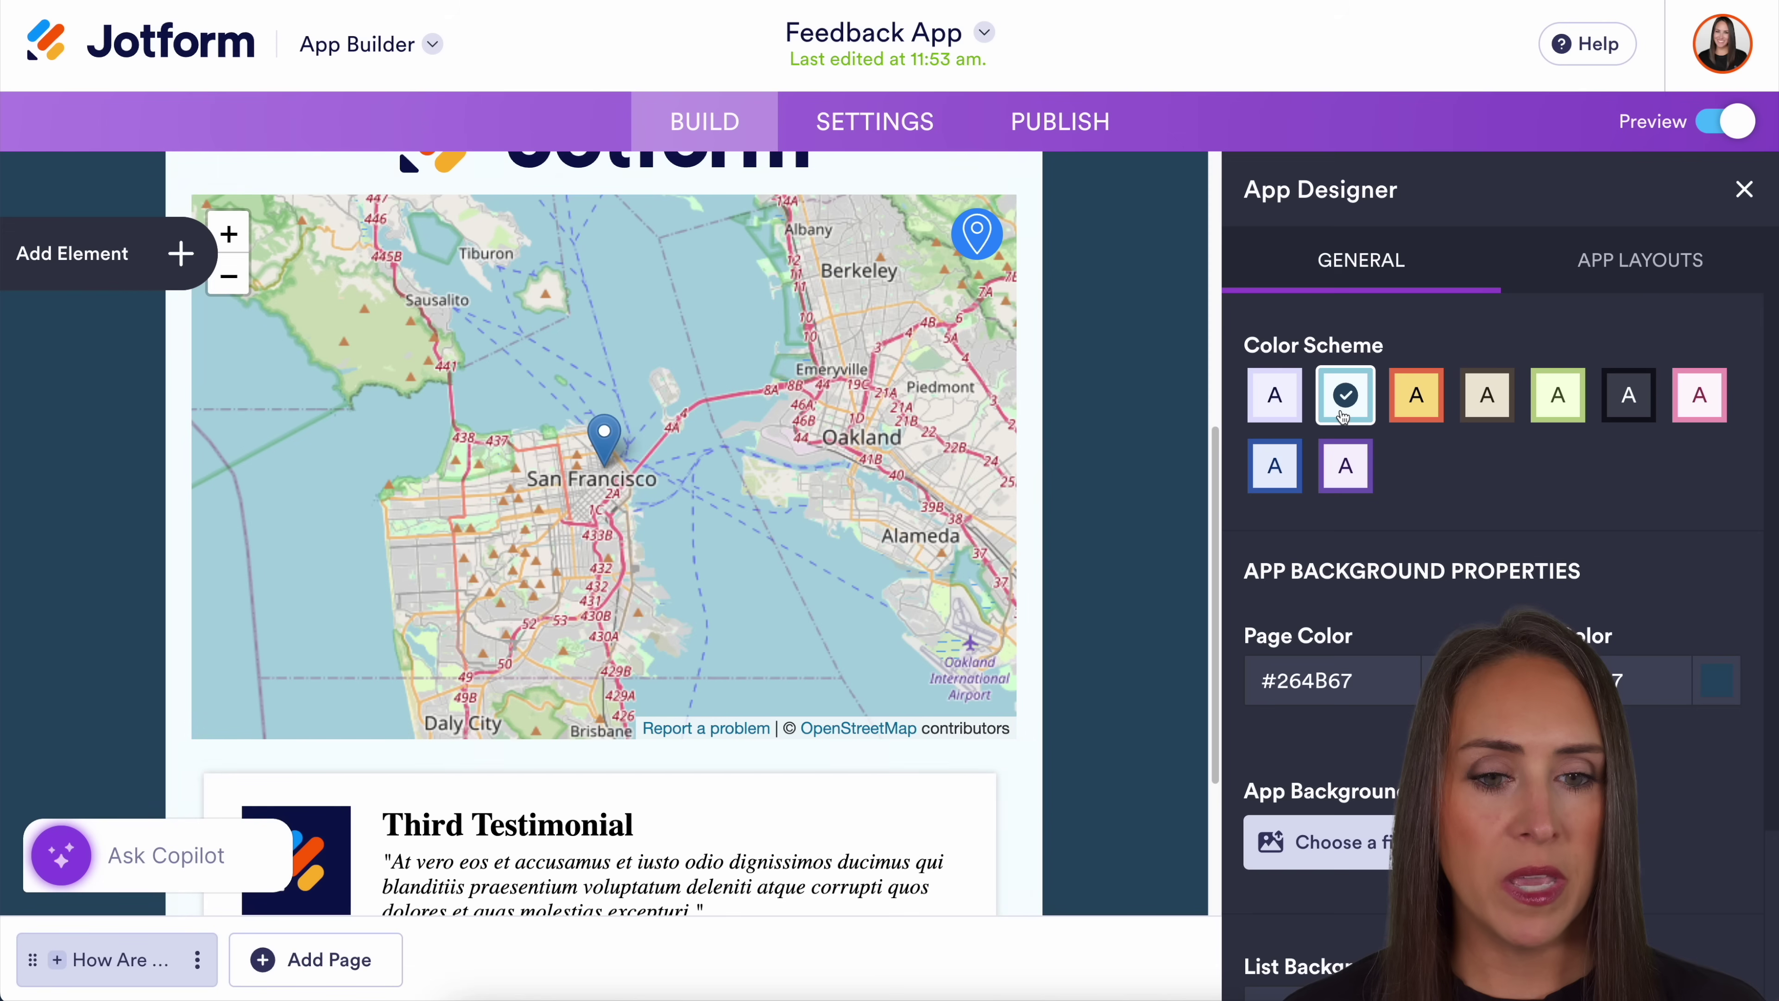
{"action": "left_click", "coordinate": [1729, 126]}
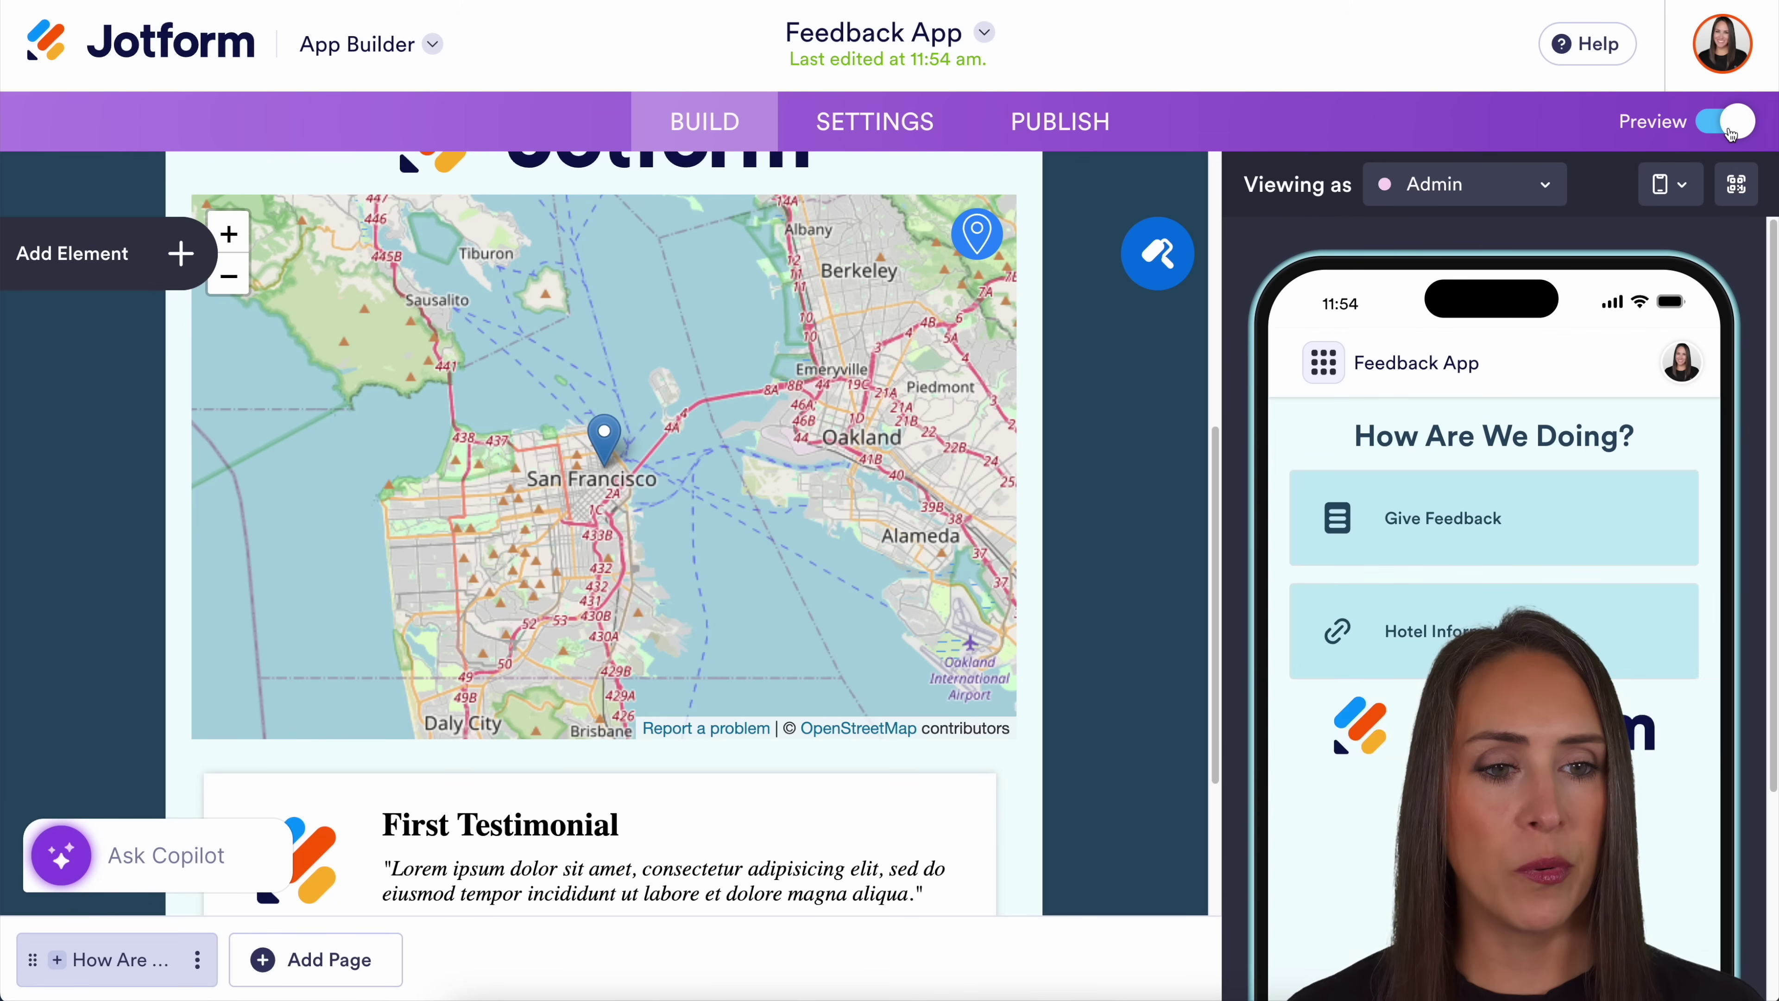
Preview the teal app on Tablet and Desktop, then return to the App Builder.
{"action": "scroll", "coordinate": [1698, 430], "scroll_direction": "down", "scroll_amount": 4}
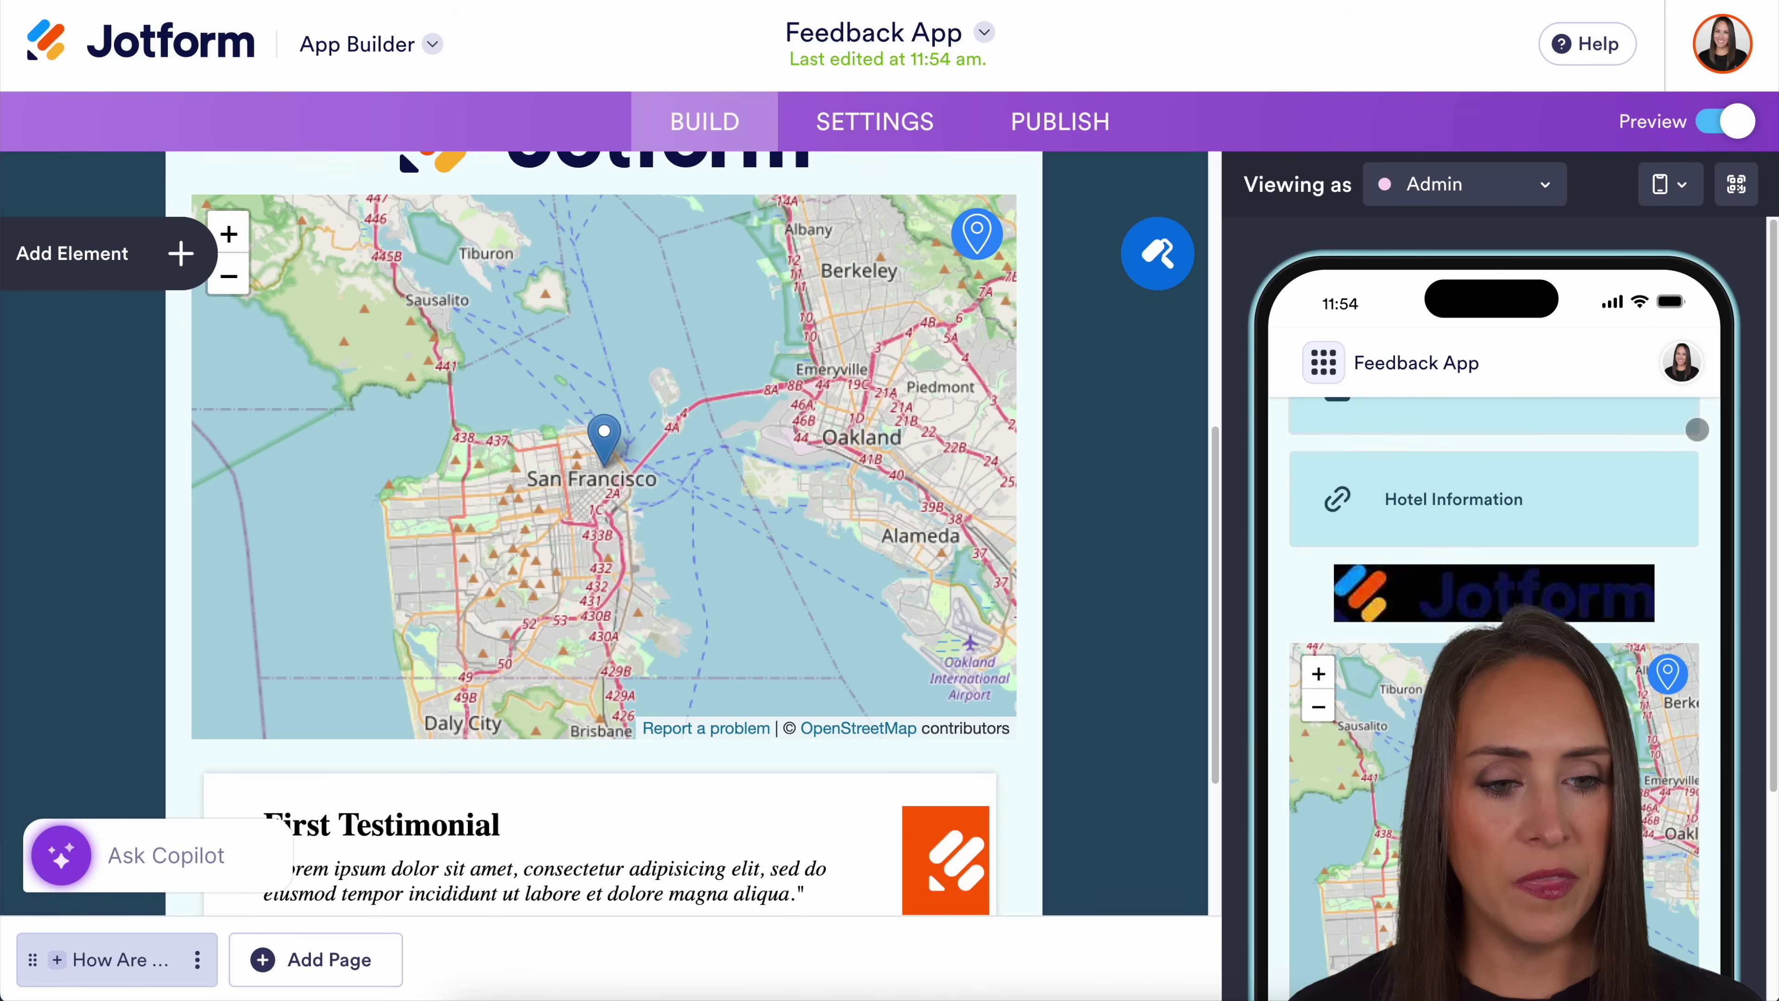
{"action": "scroll", "coordinate": [1633, 605], "scroll_direction": "down", "scroll_amount": 2}
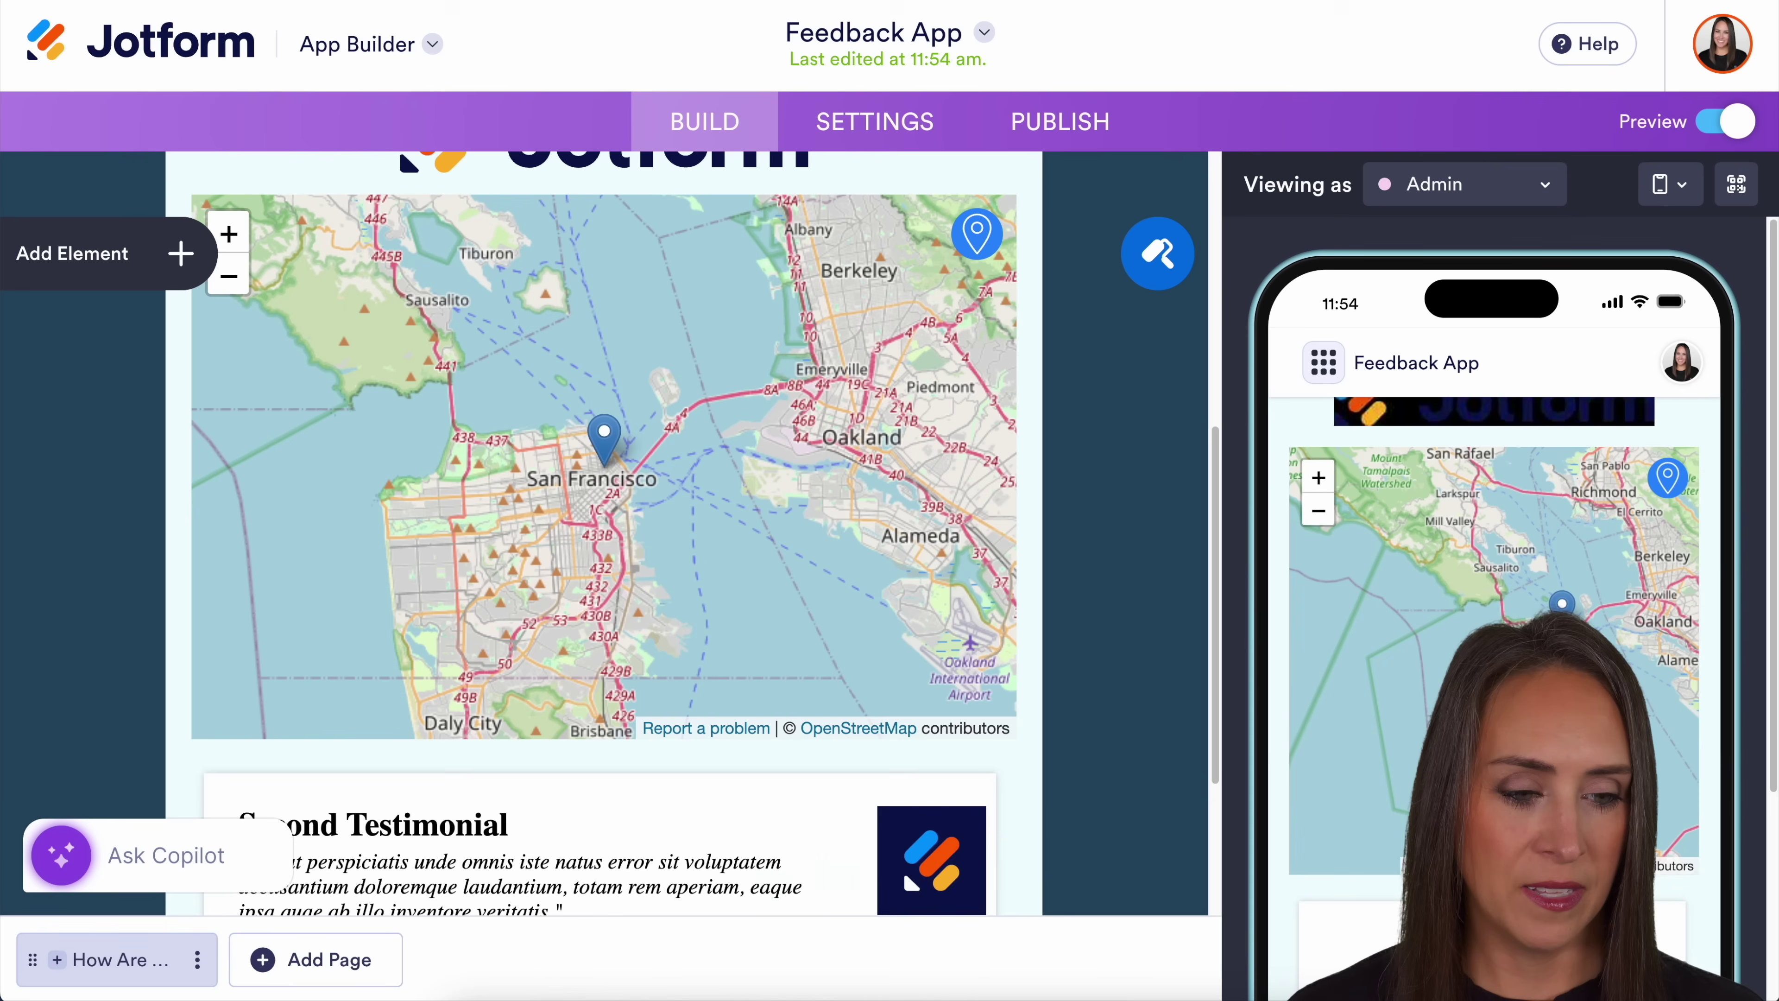
{"action": "scroll", "coordinate": [1494, 491], "scroll_direction": "down", "scroll_amount": 4}
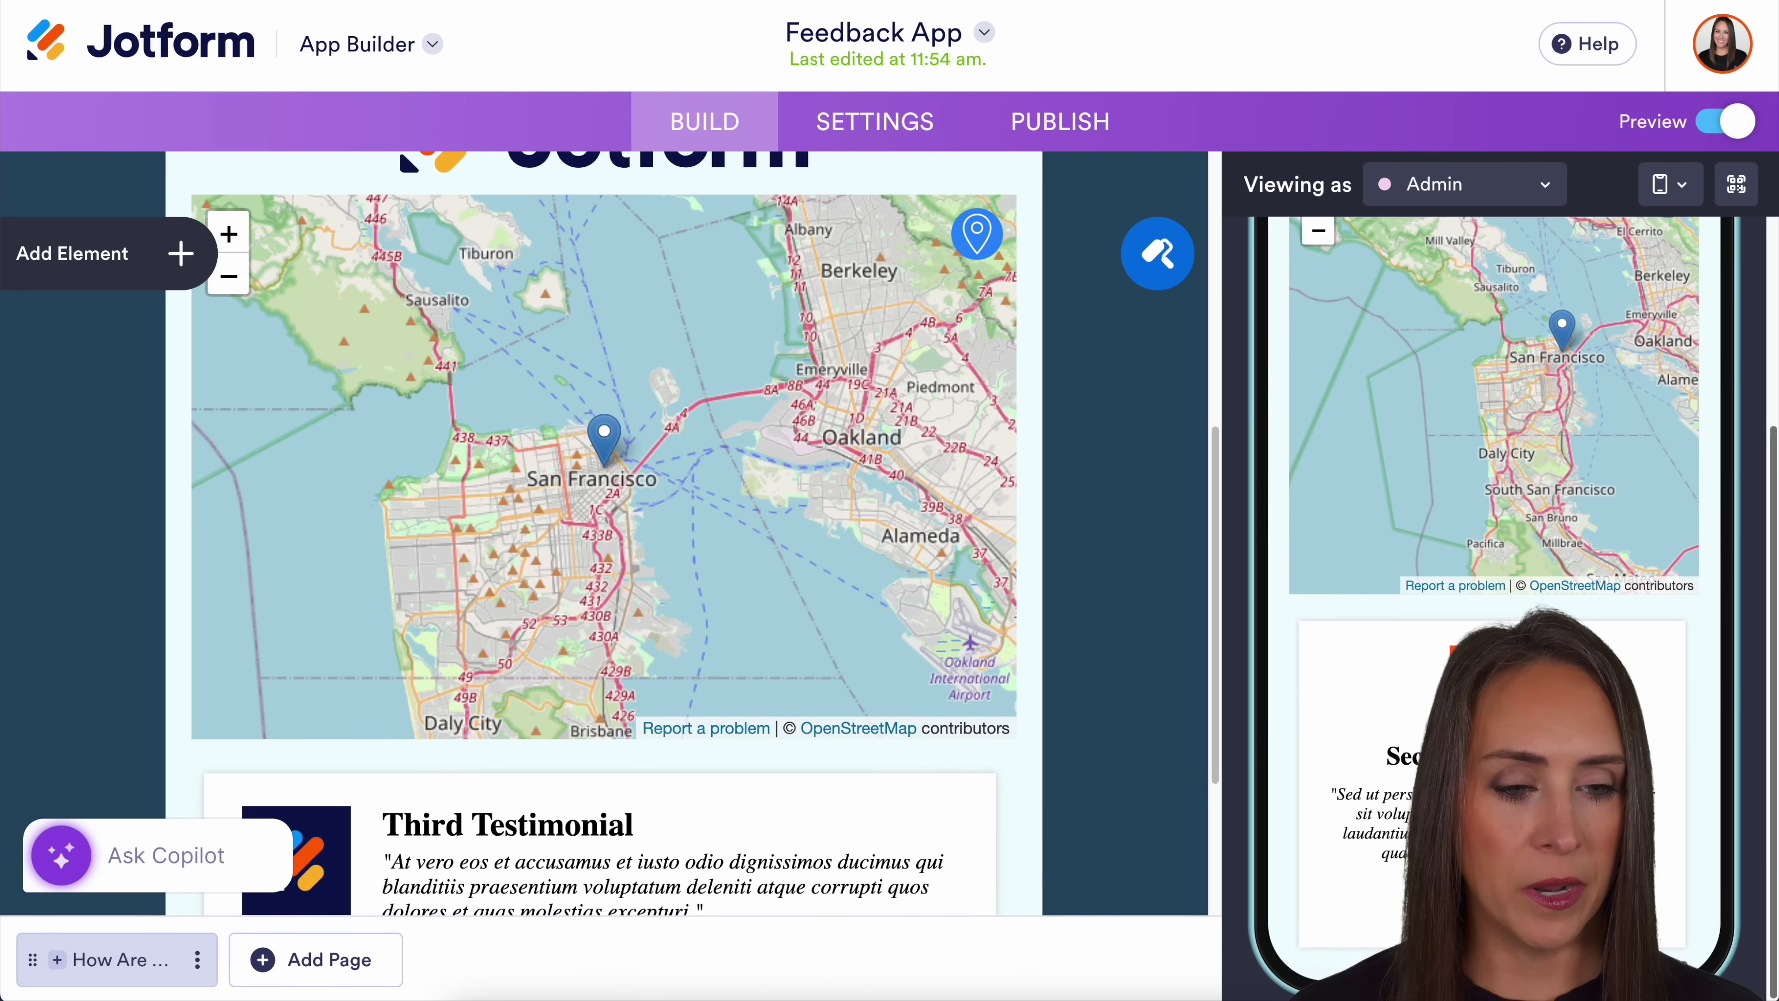
{"action": "scroll", "coordinate": [1495, 560], "scroll_direction": "up", "scroll_amount": 5}
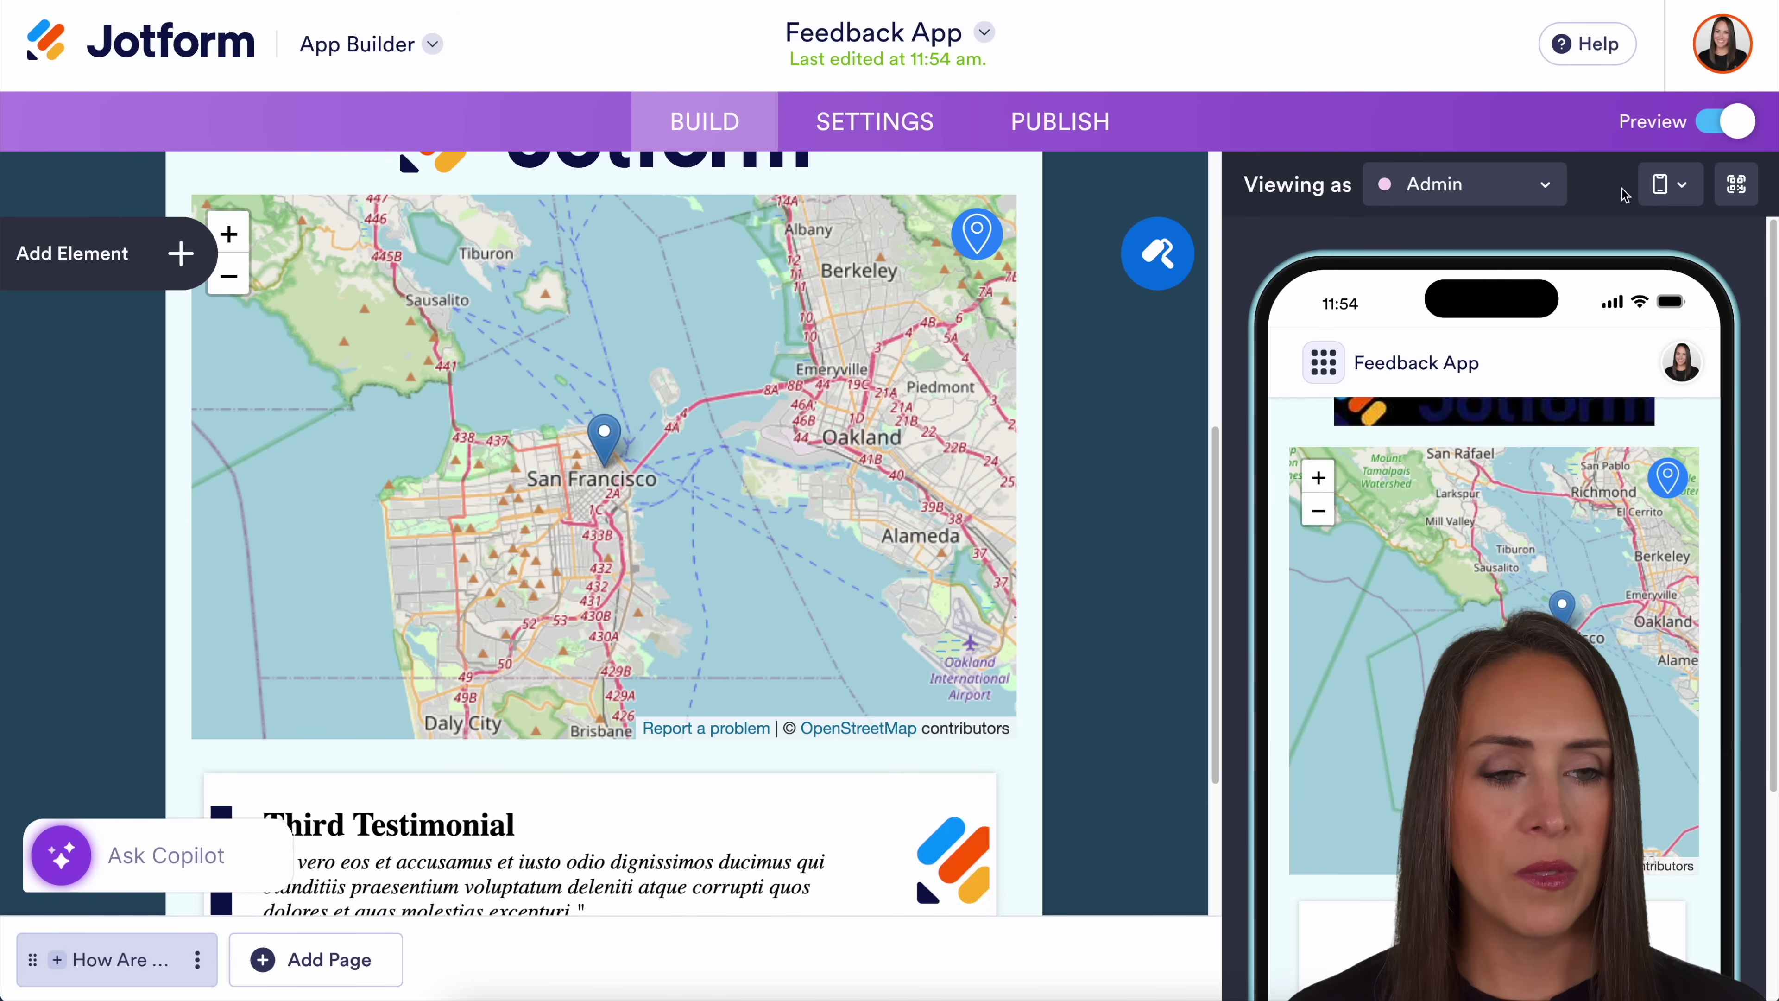
{"action": "left_click", "coordinate": [1680, 189]}
{"action": "left_click", "coordinate": [1638, 309]}
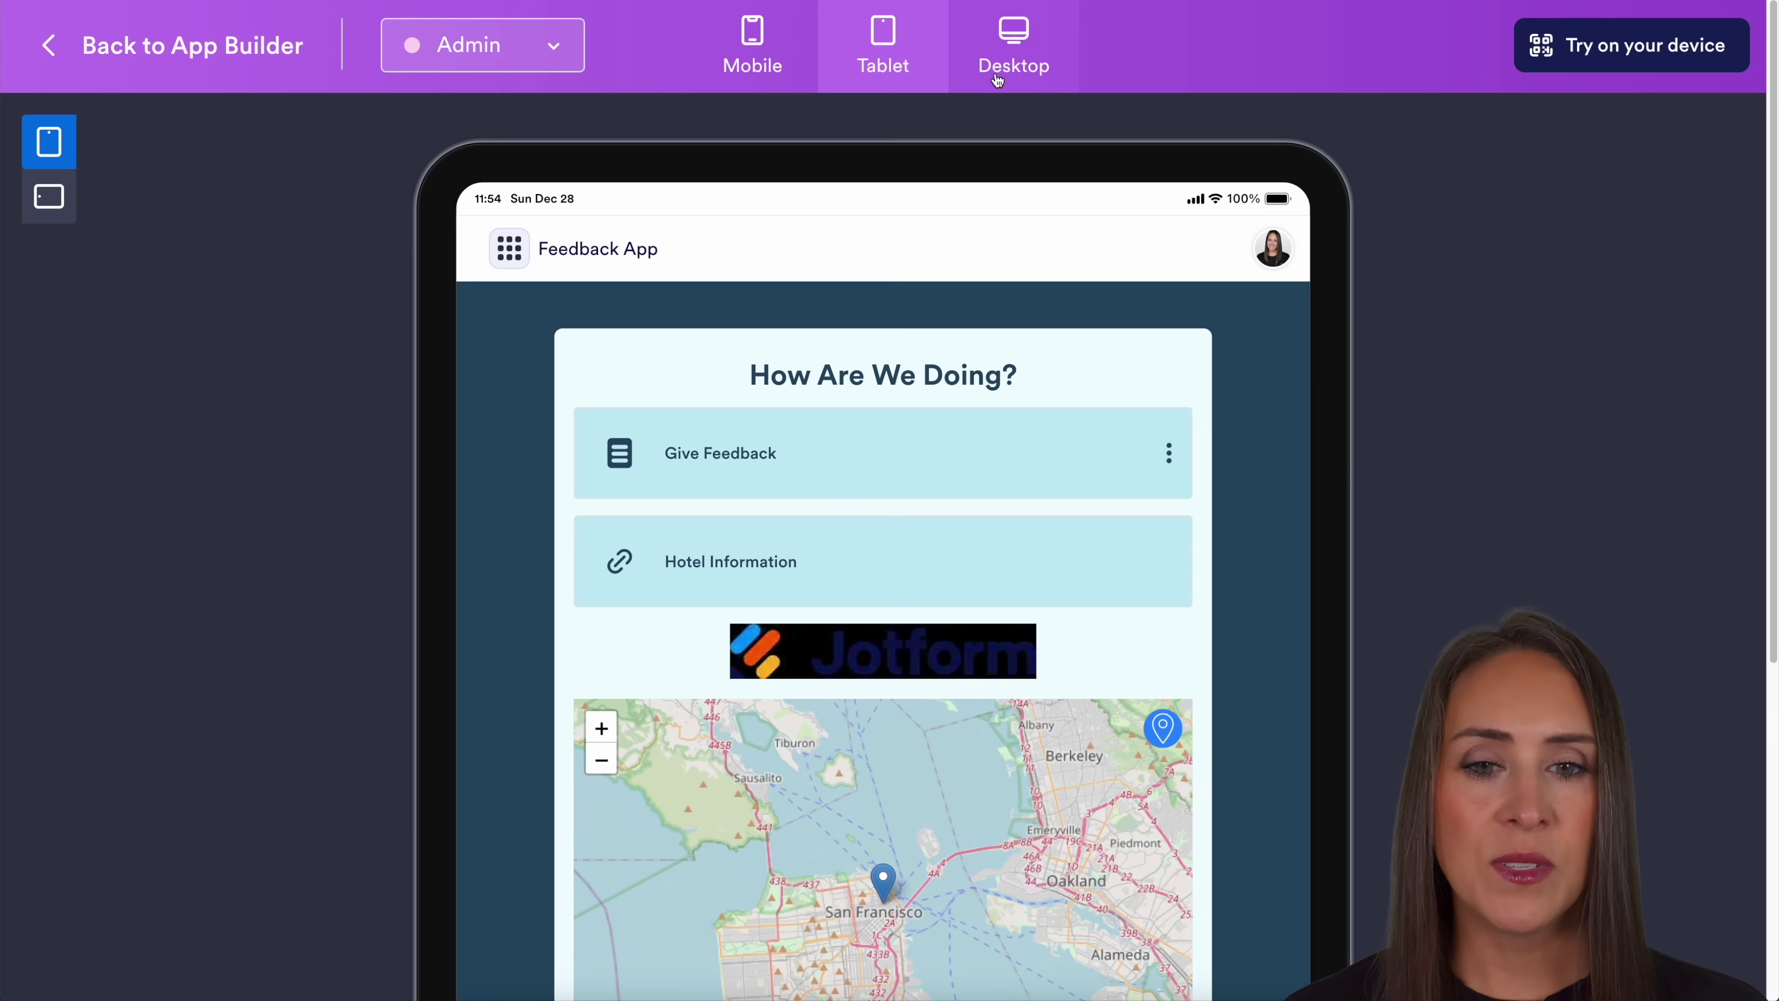
{"action": "left_click", "coordinate": [1014, 46]}
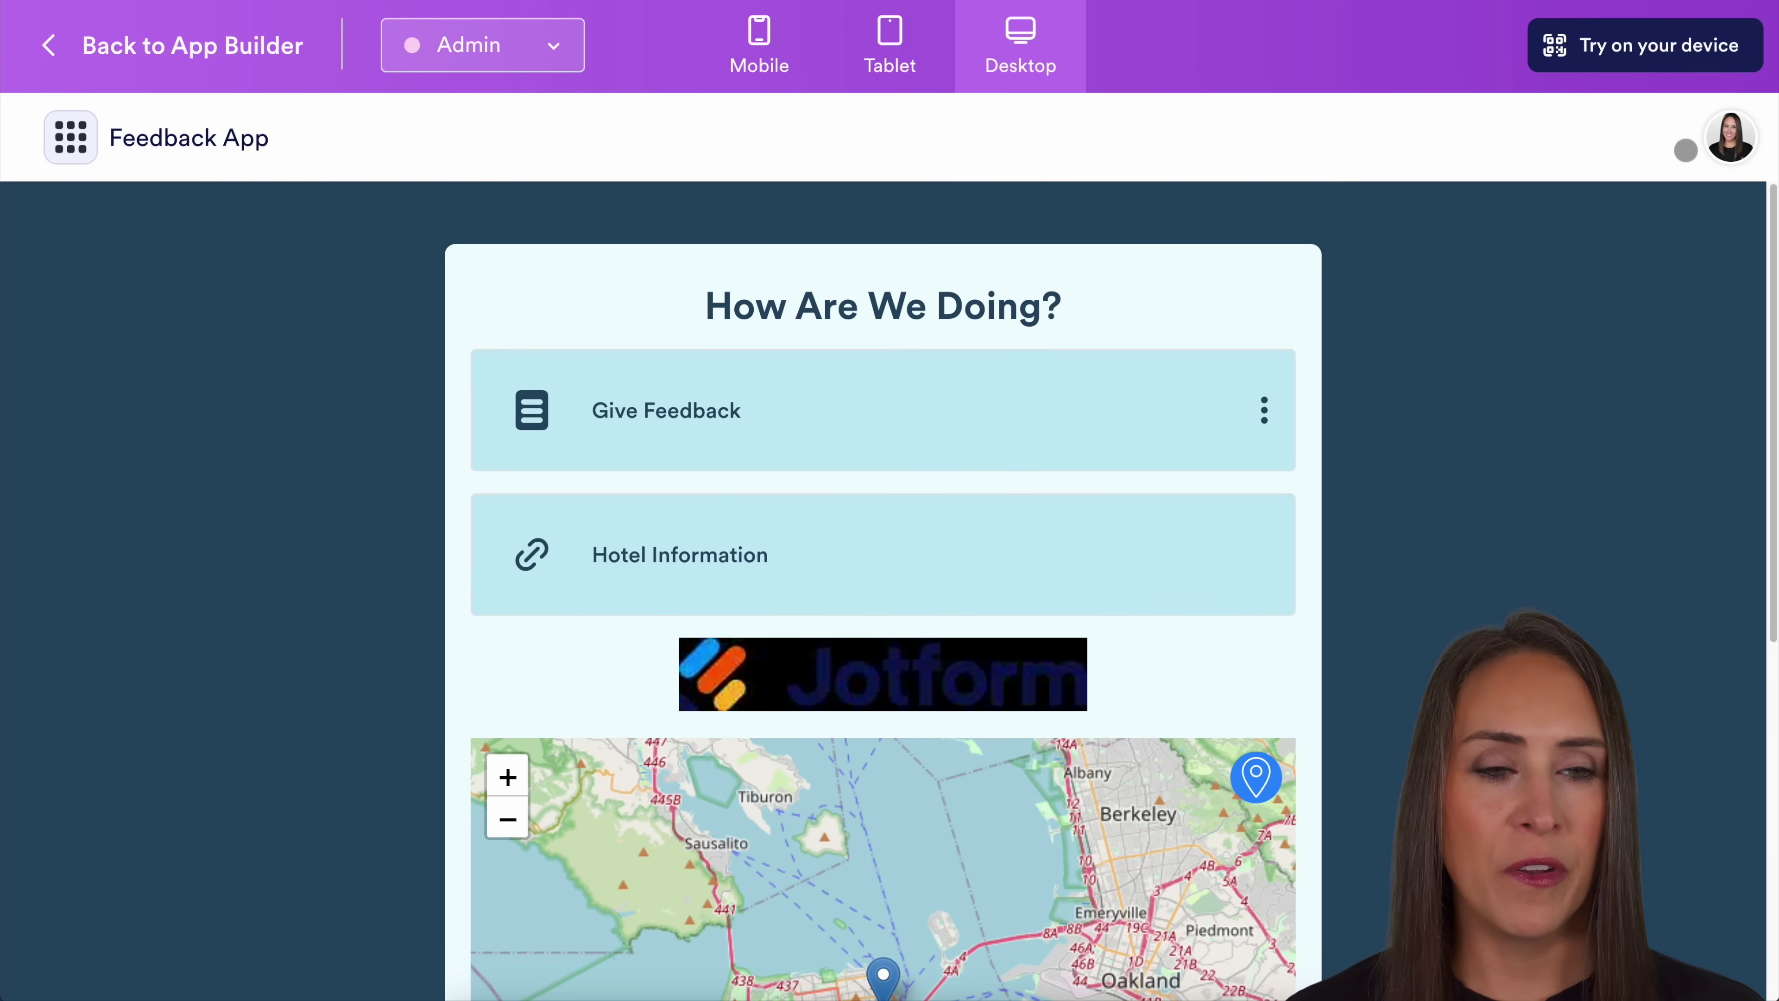
{"action": "left_click", "coordinate": [41, 52]}
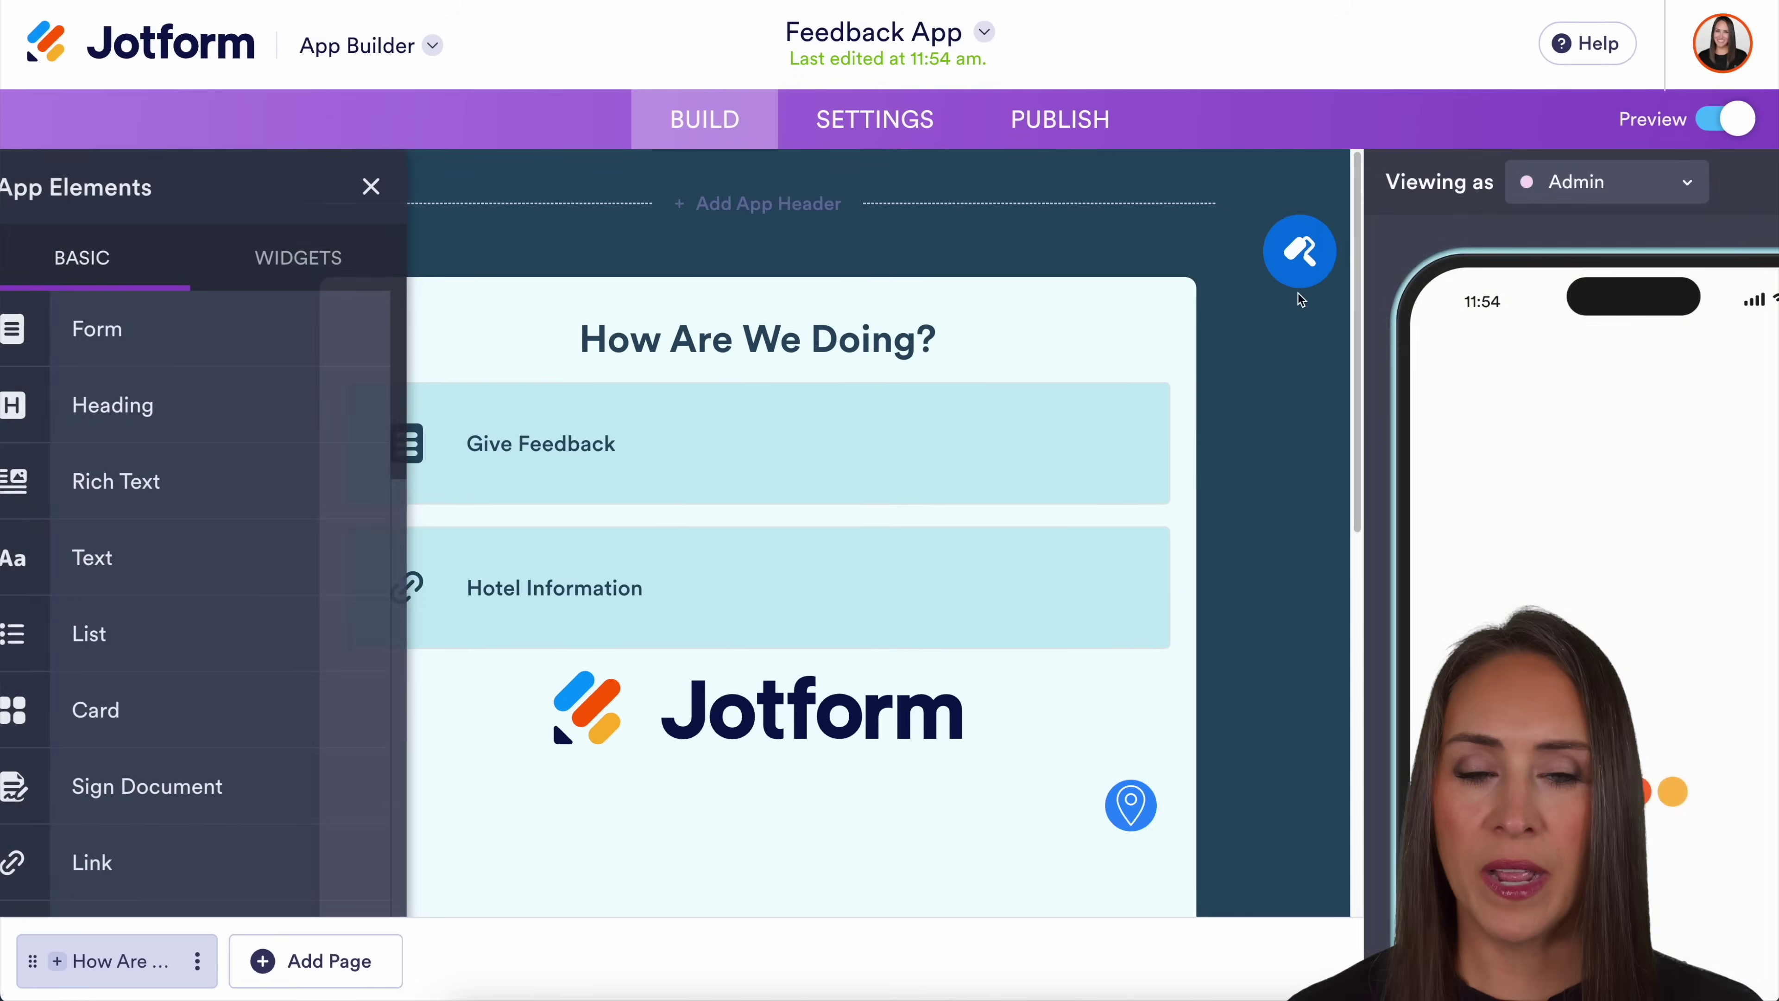
Set the app icon to the luggage-cart icon from a 'hotel' icon search.
{"action": "left_click", "coordinate": [860, 115]}
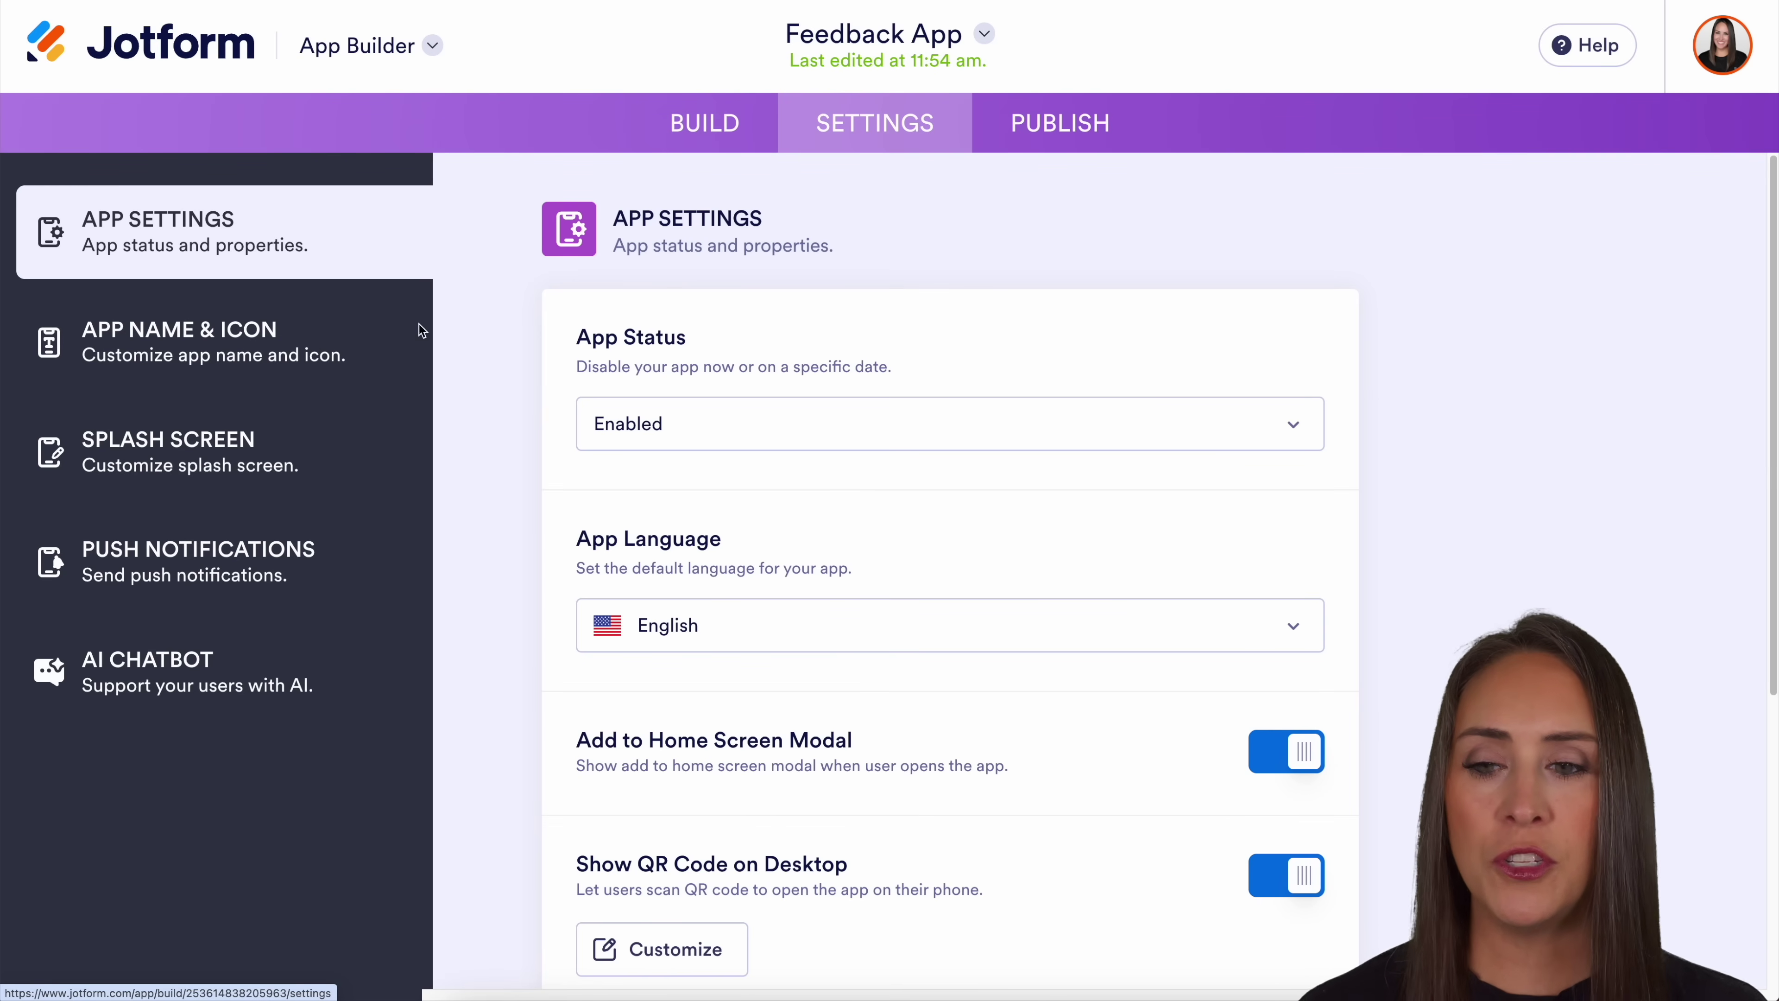
{"action": "left_click", "coordinate": [167, 352]}
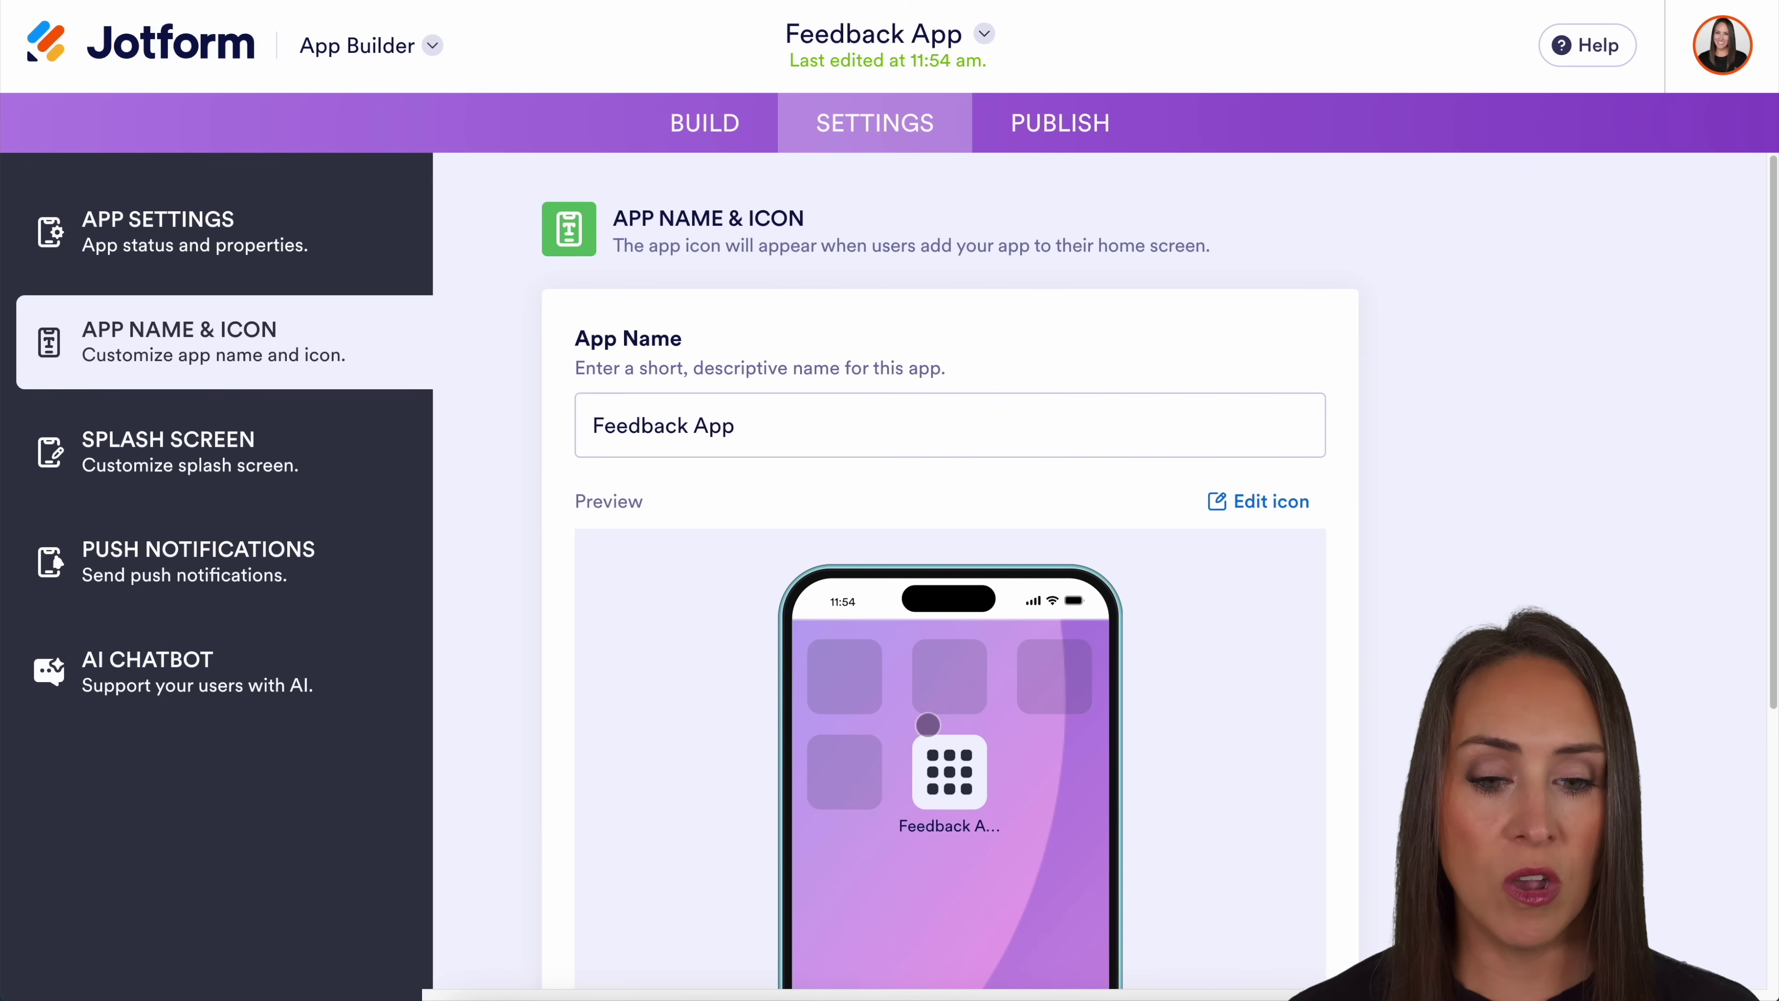
{"action": "left_click", "coordinate": [1254, 500]}
{"action": "left_click", "coordinate": [1384, 687]}
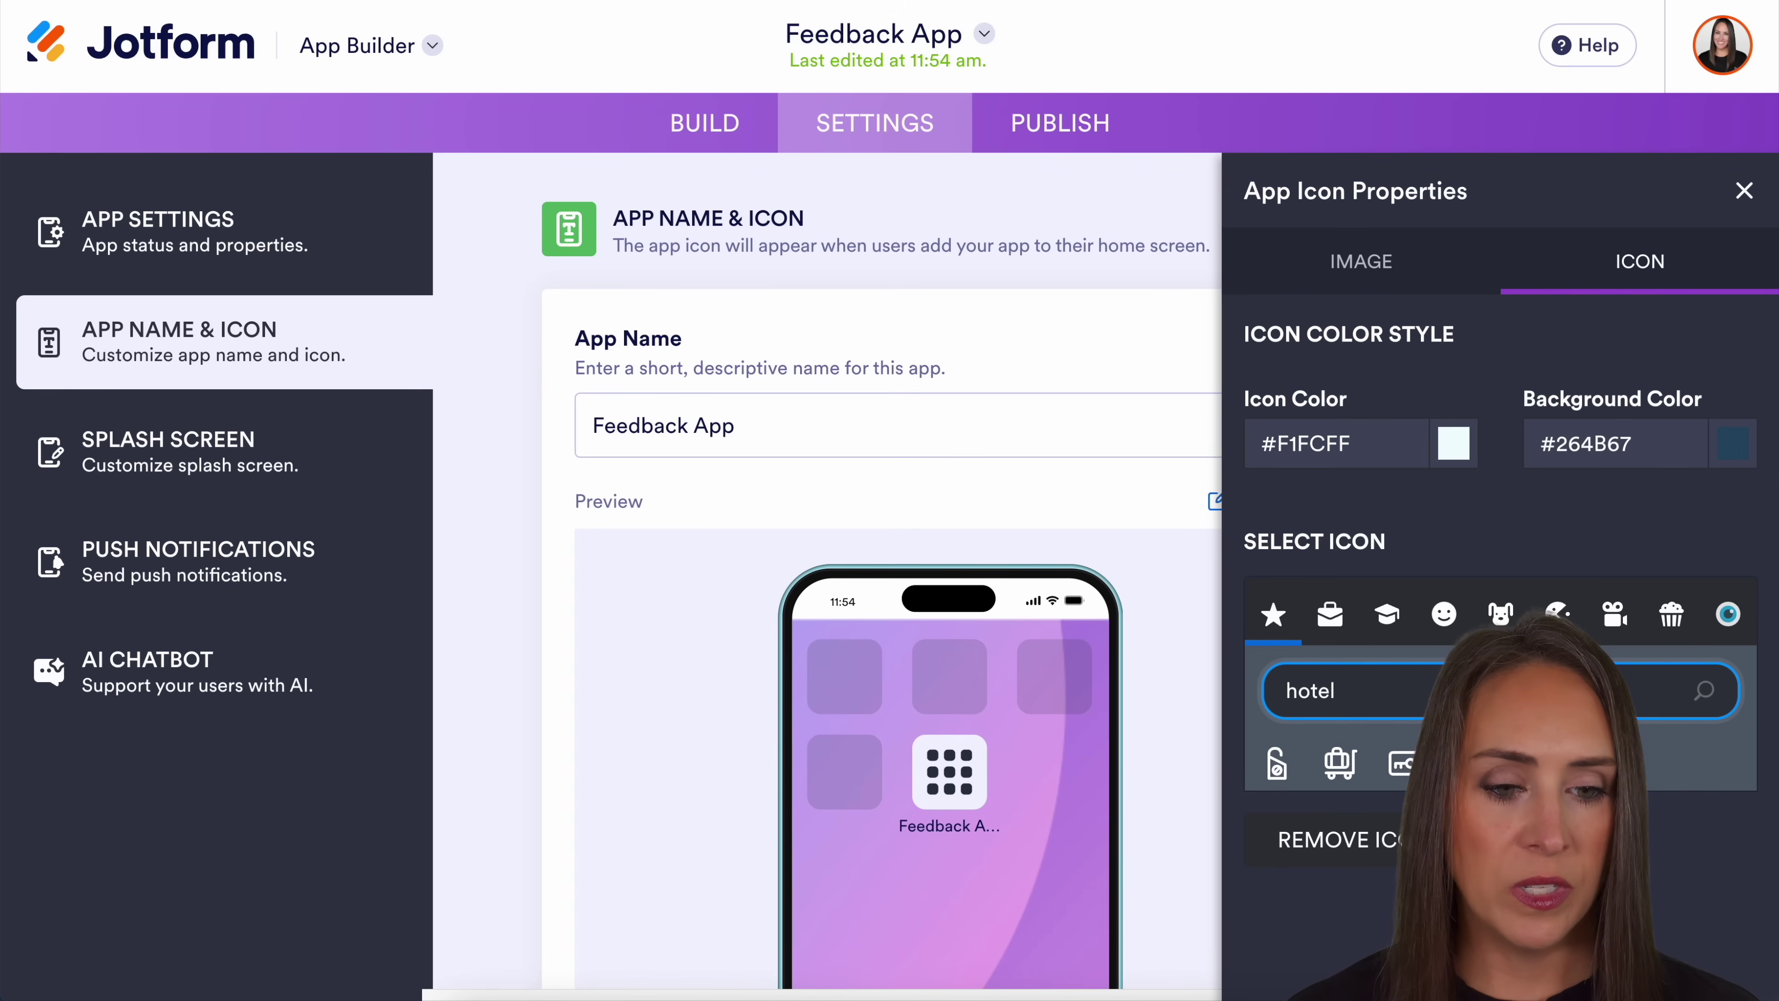
{"action": "left_click", "coordinate": [1330, 776]}
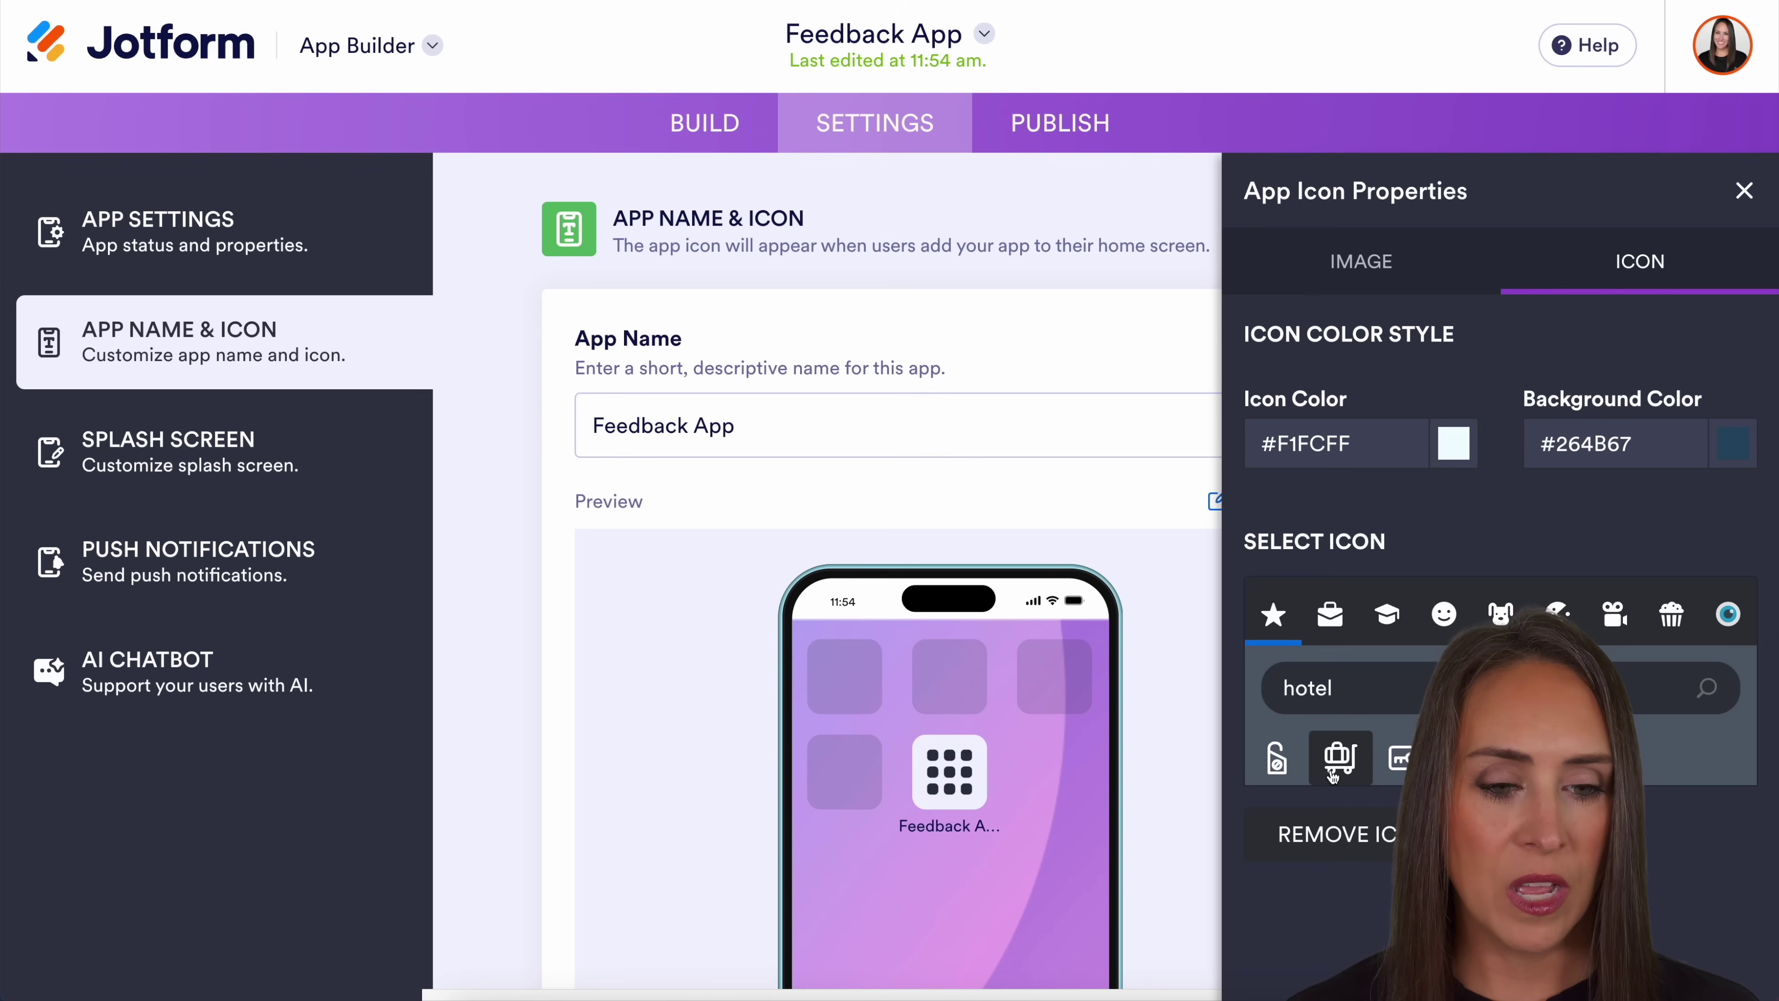
{"action": "left_click", "coordinate": [1352, 769]}
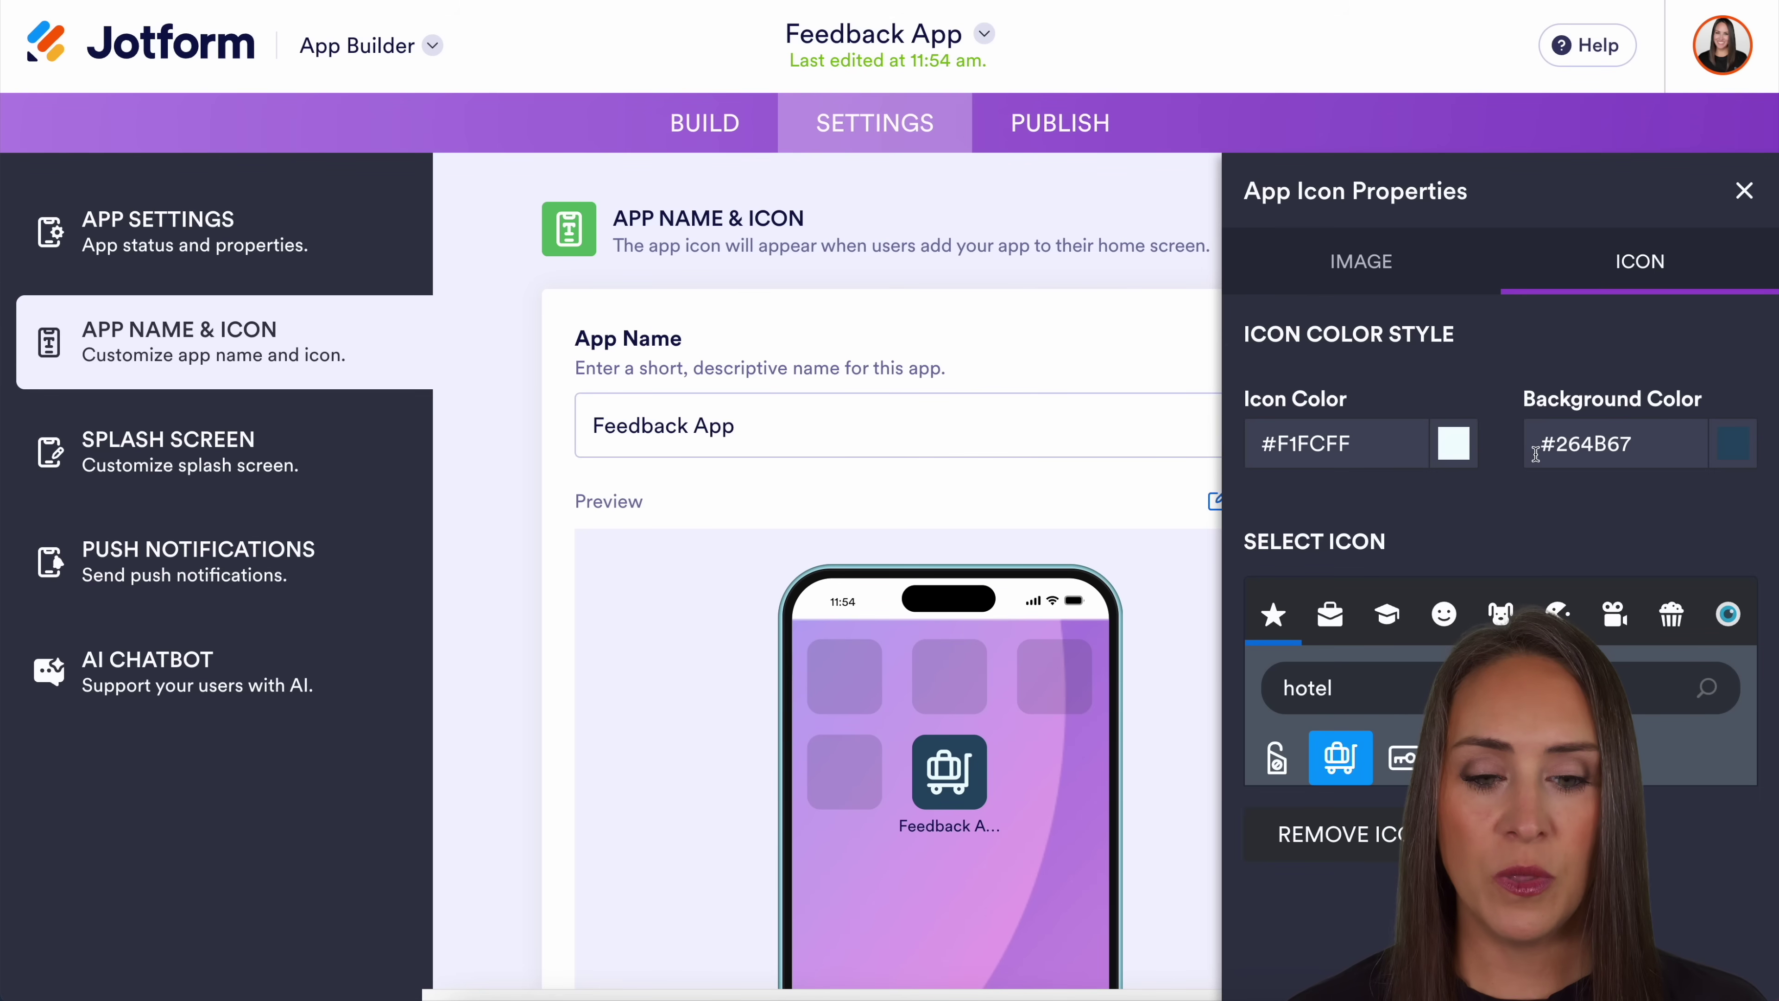
Close the icon properties and look over the Feedback App's Splash Screen settings.
{"action": "left_click", "coordinate": [756, 508]}
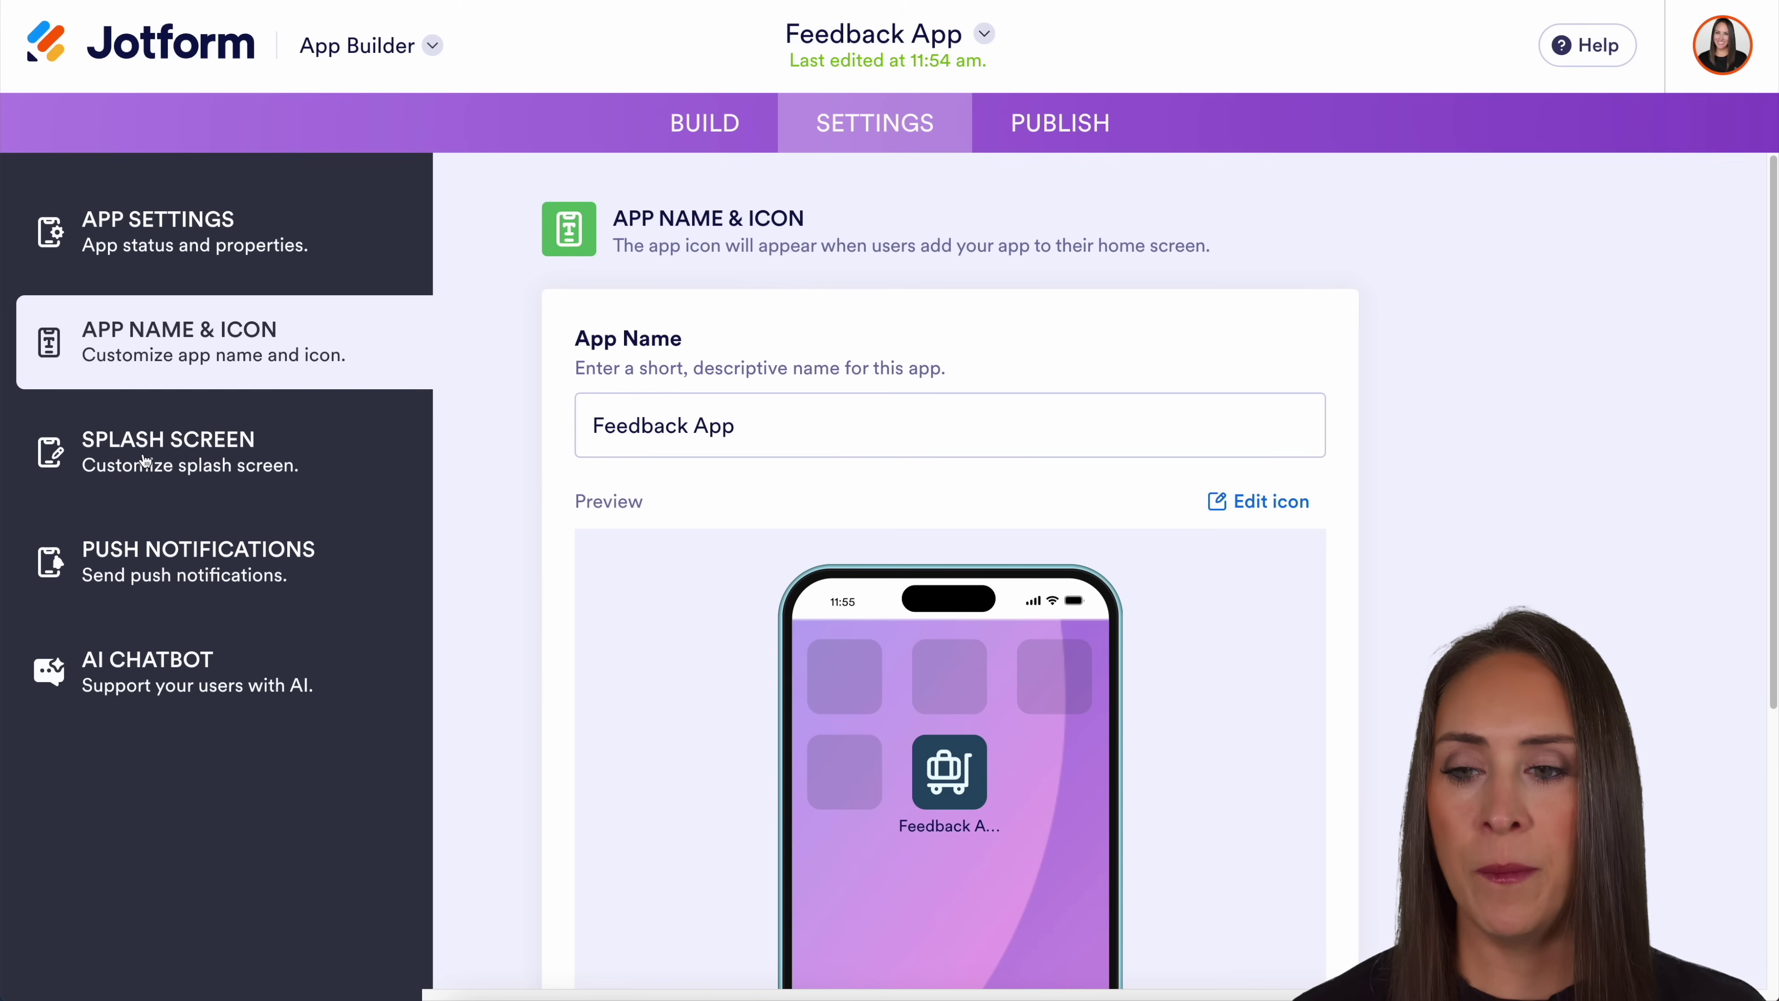
{"action": "left_click", "coordinate": [144, 460]}
{"action": "scroll", "coordinate": [1201, 615], "scroll_direction": "down", "scroll_amount": 4}
{"action": "scroll", "coordinate": [1203, 622], "scroll_direction": "up", "scroll_amount": 1}
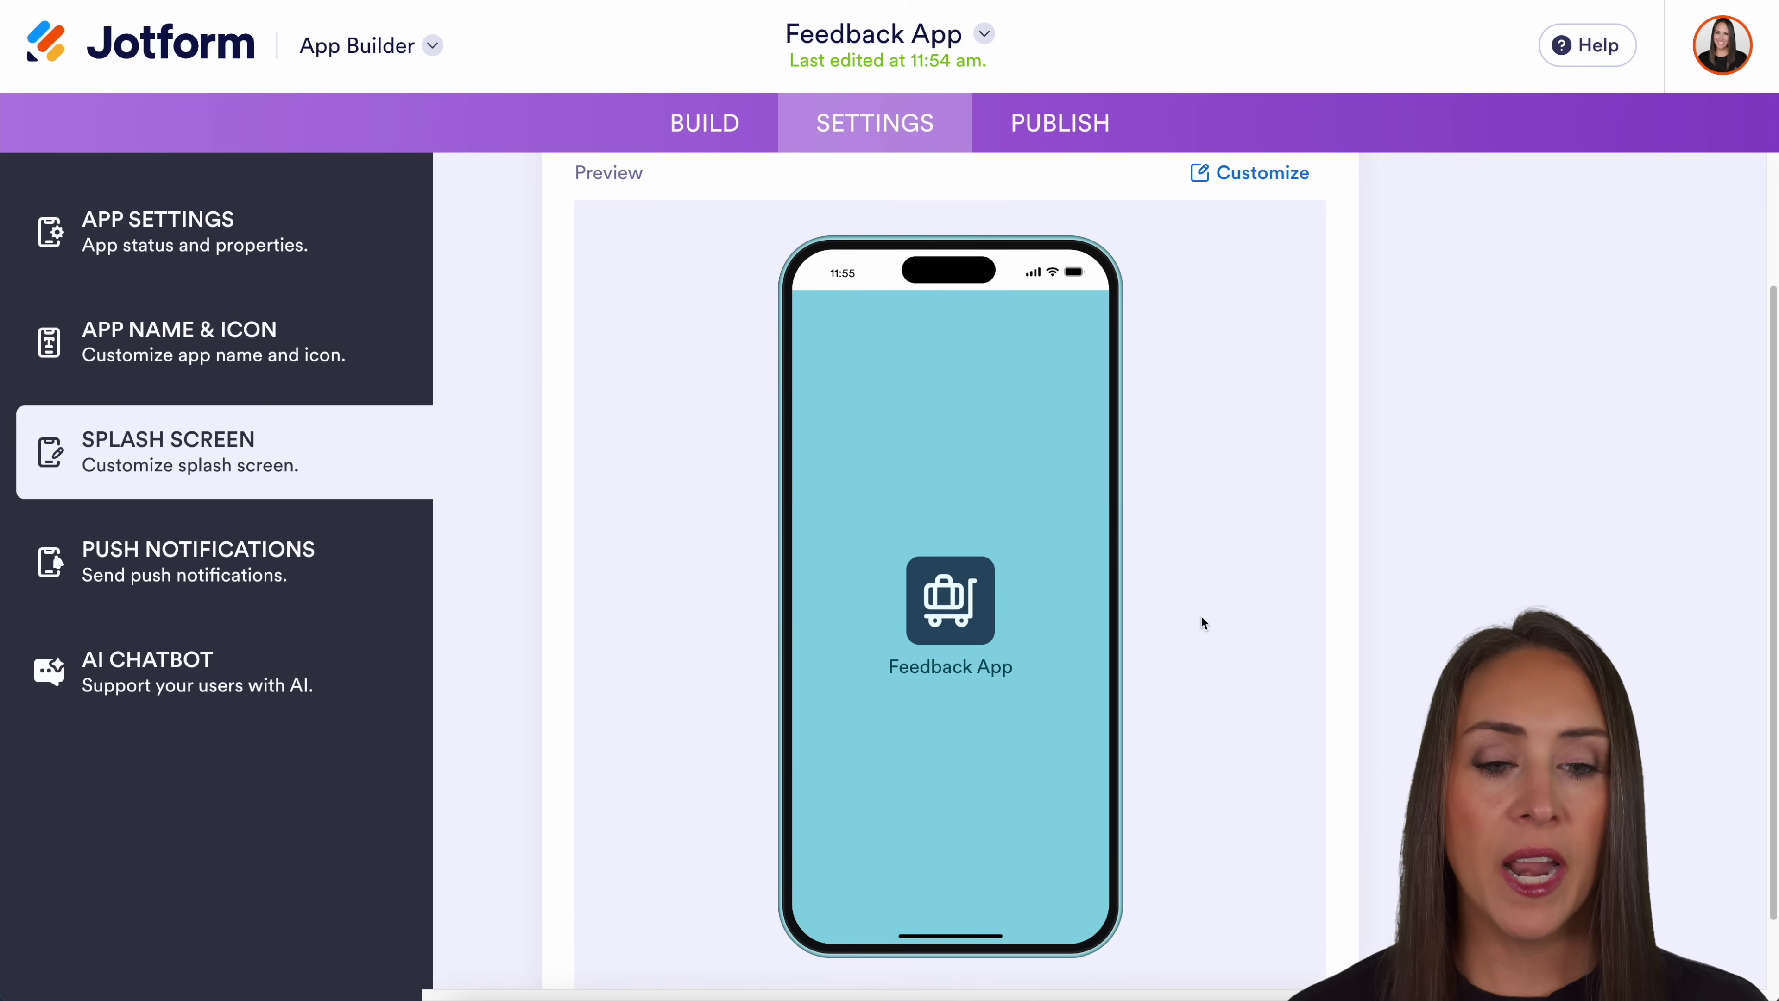
Switch on Enable push notifications, revealing empty Notification Title and Content fields.
{"action": "left_click", "coordinate": [203, 571]}
{"action": "left_click", "coordinate": [1394, 368]}
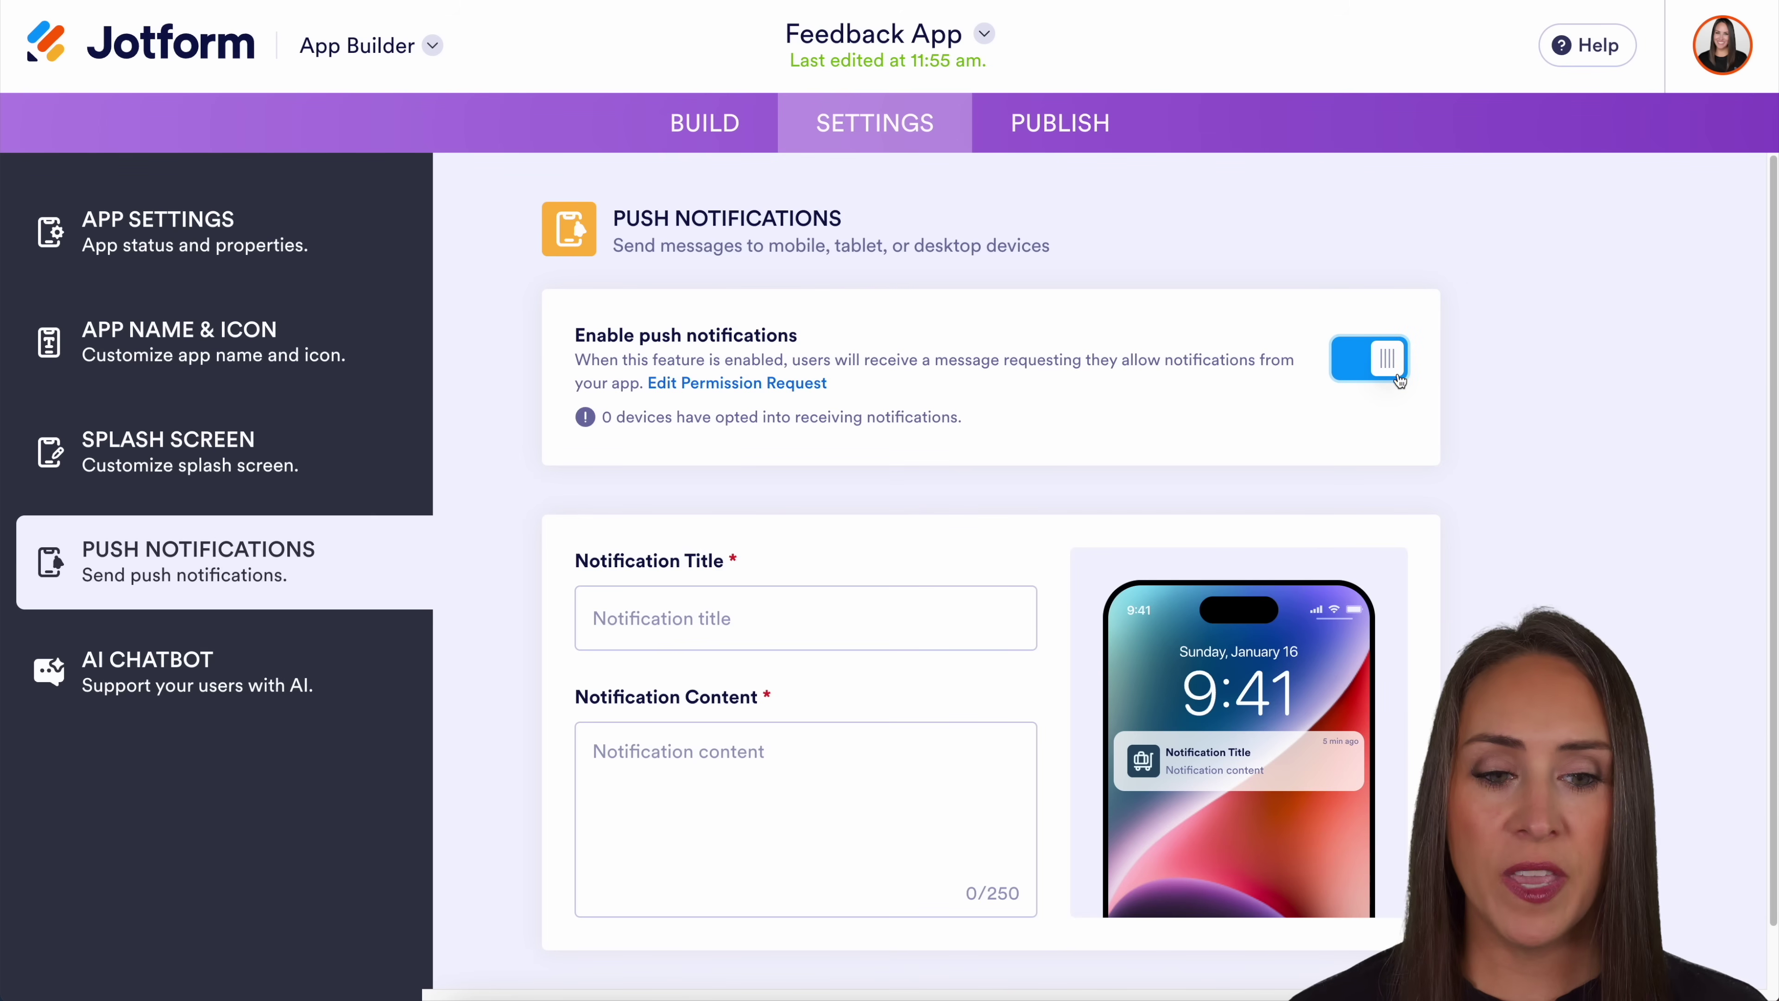
{"action": "scroll", "coordinate": [1495, 578], "scroll_direction": "down", "scroll_amount": 1}
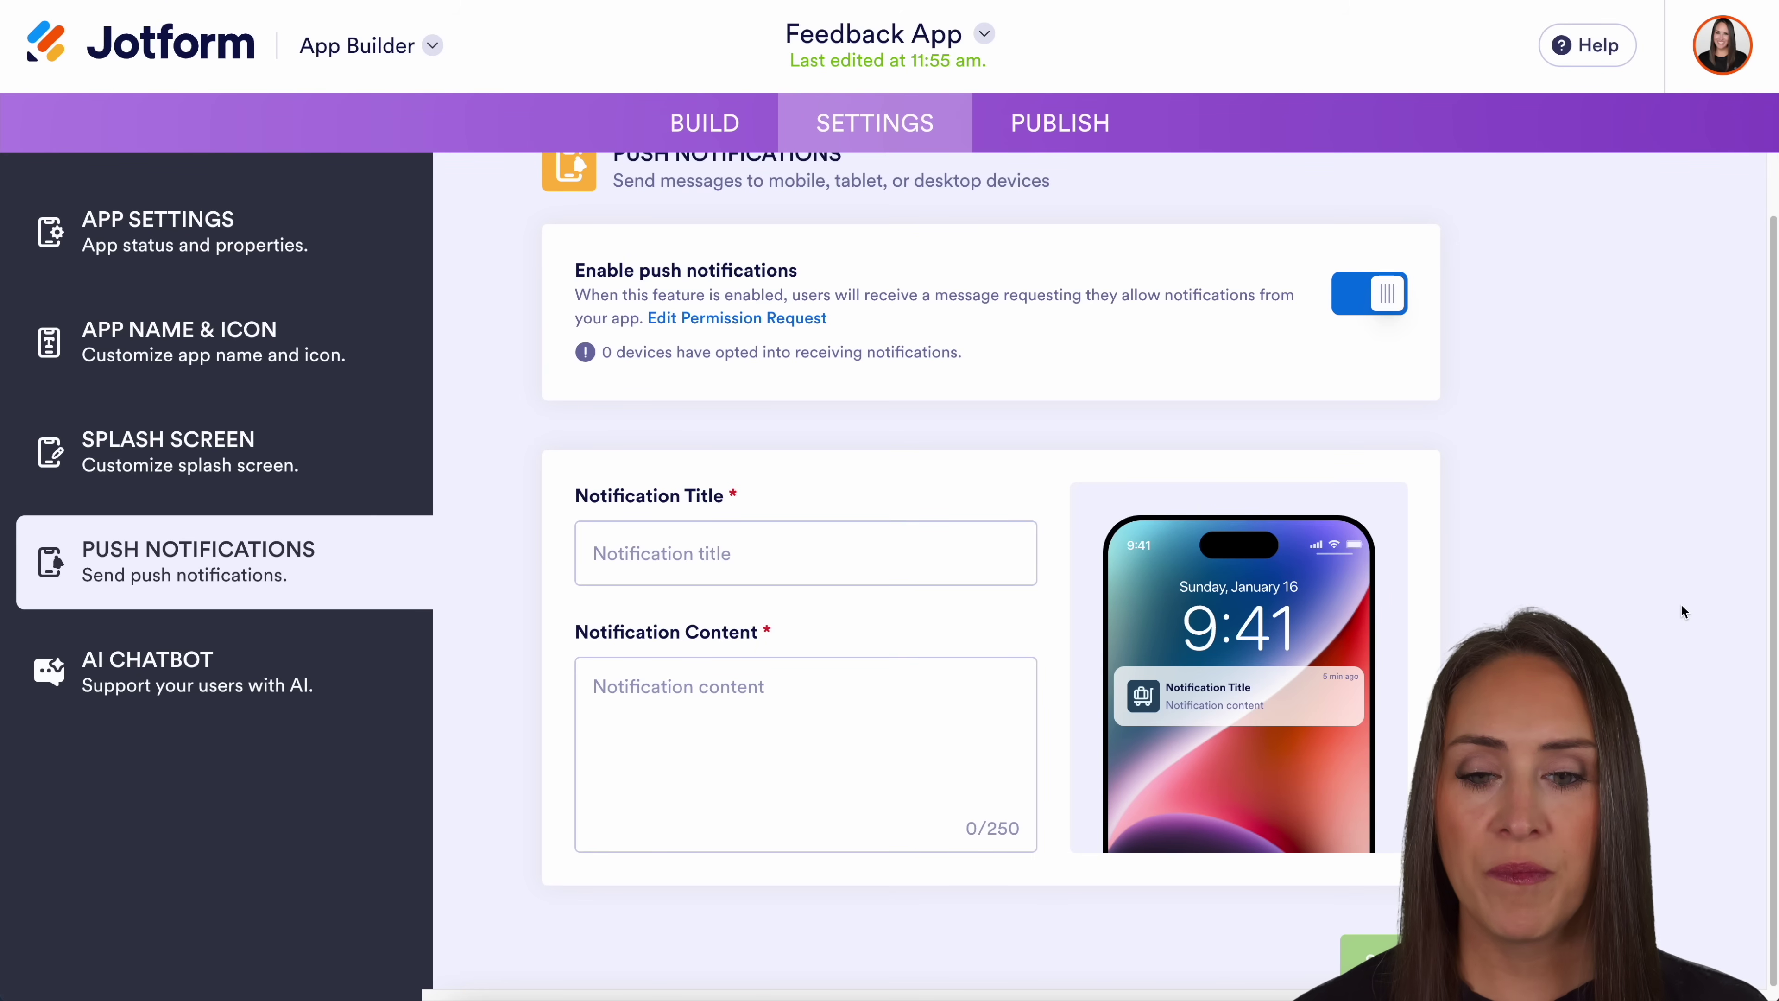
Show the Feedback App's share link and QR code under Publish, then go back to Build.
{"action": "left_click", "coordinate": [1057, 126]}
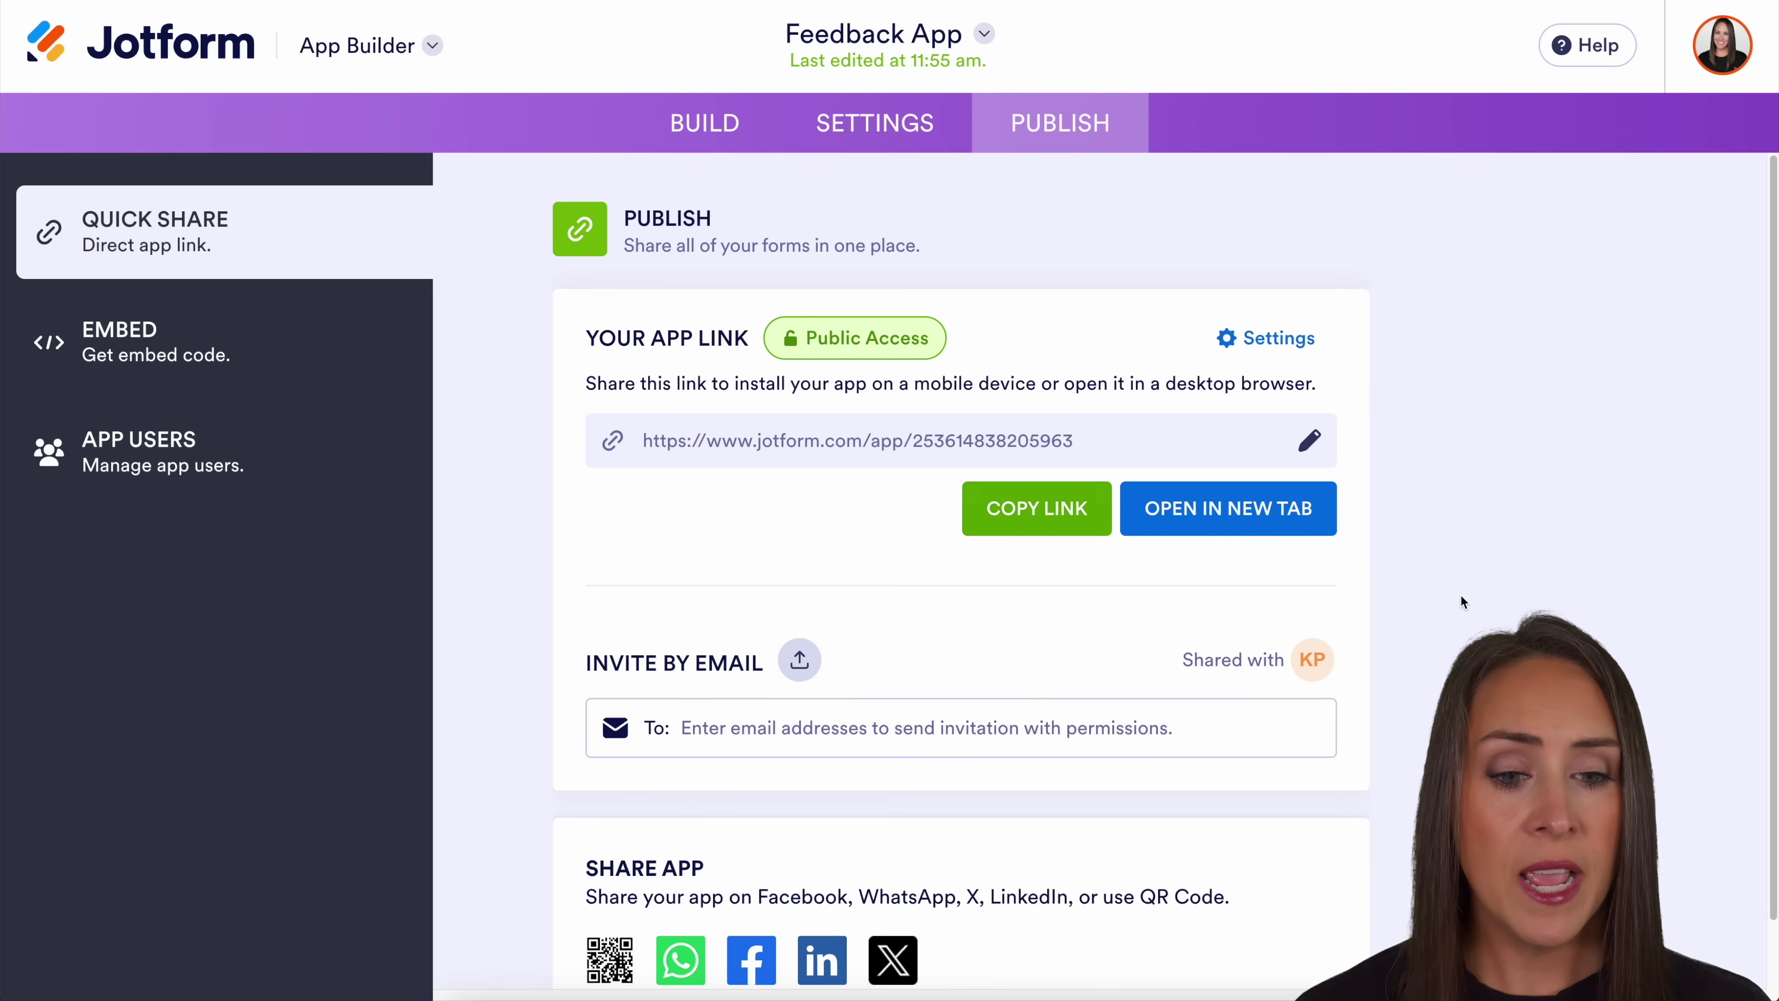
{"action": "scroll", "coordinate": [1526, 586], "scroll_direction": "down", "scroll_amount": 1}
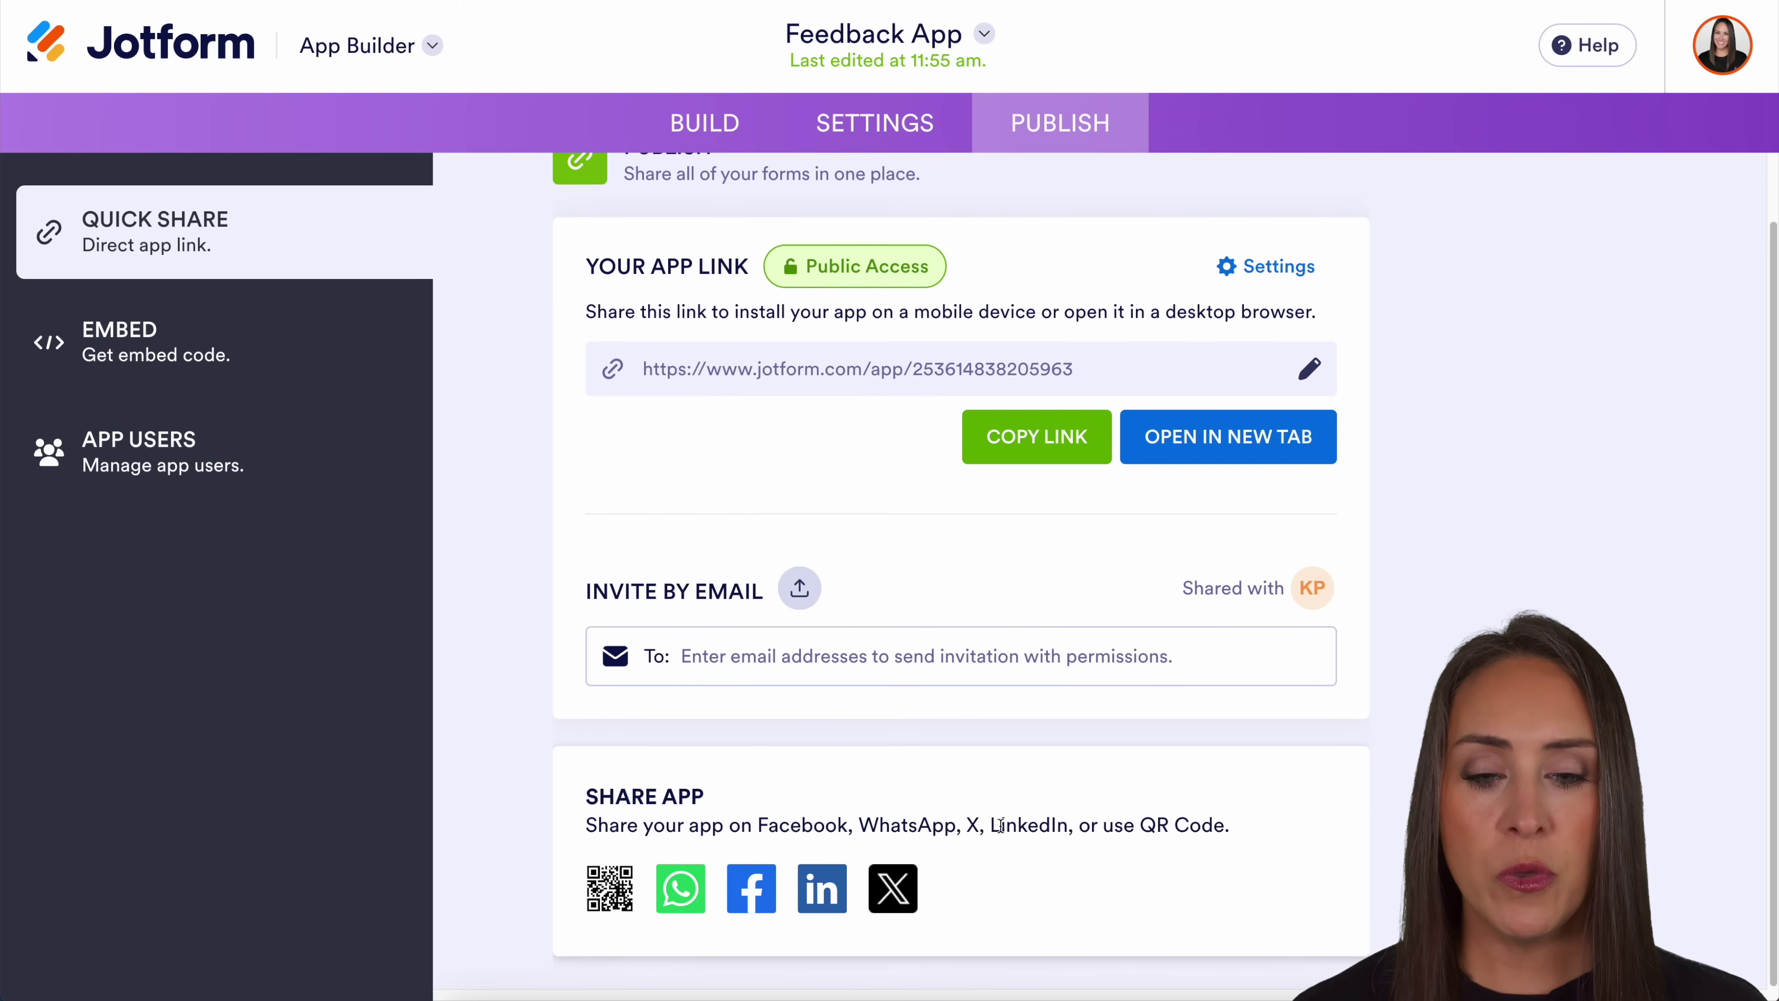
{"action": "left_click", "coordinate": [612, 889]}
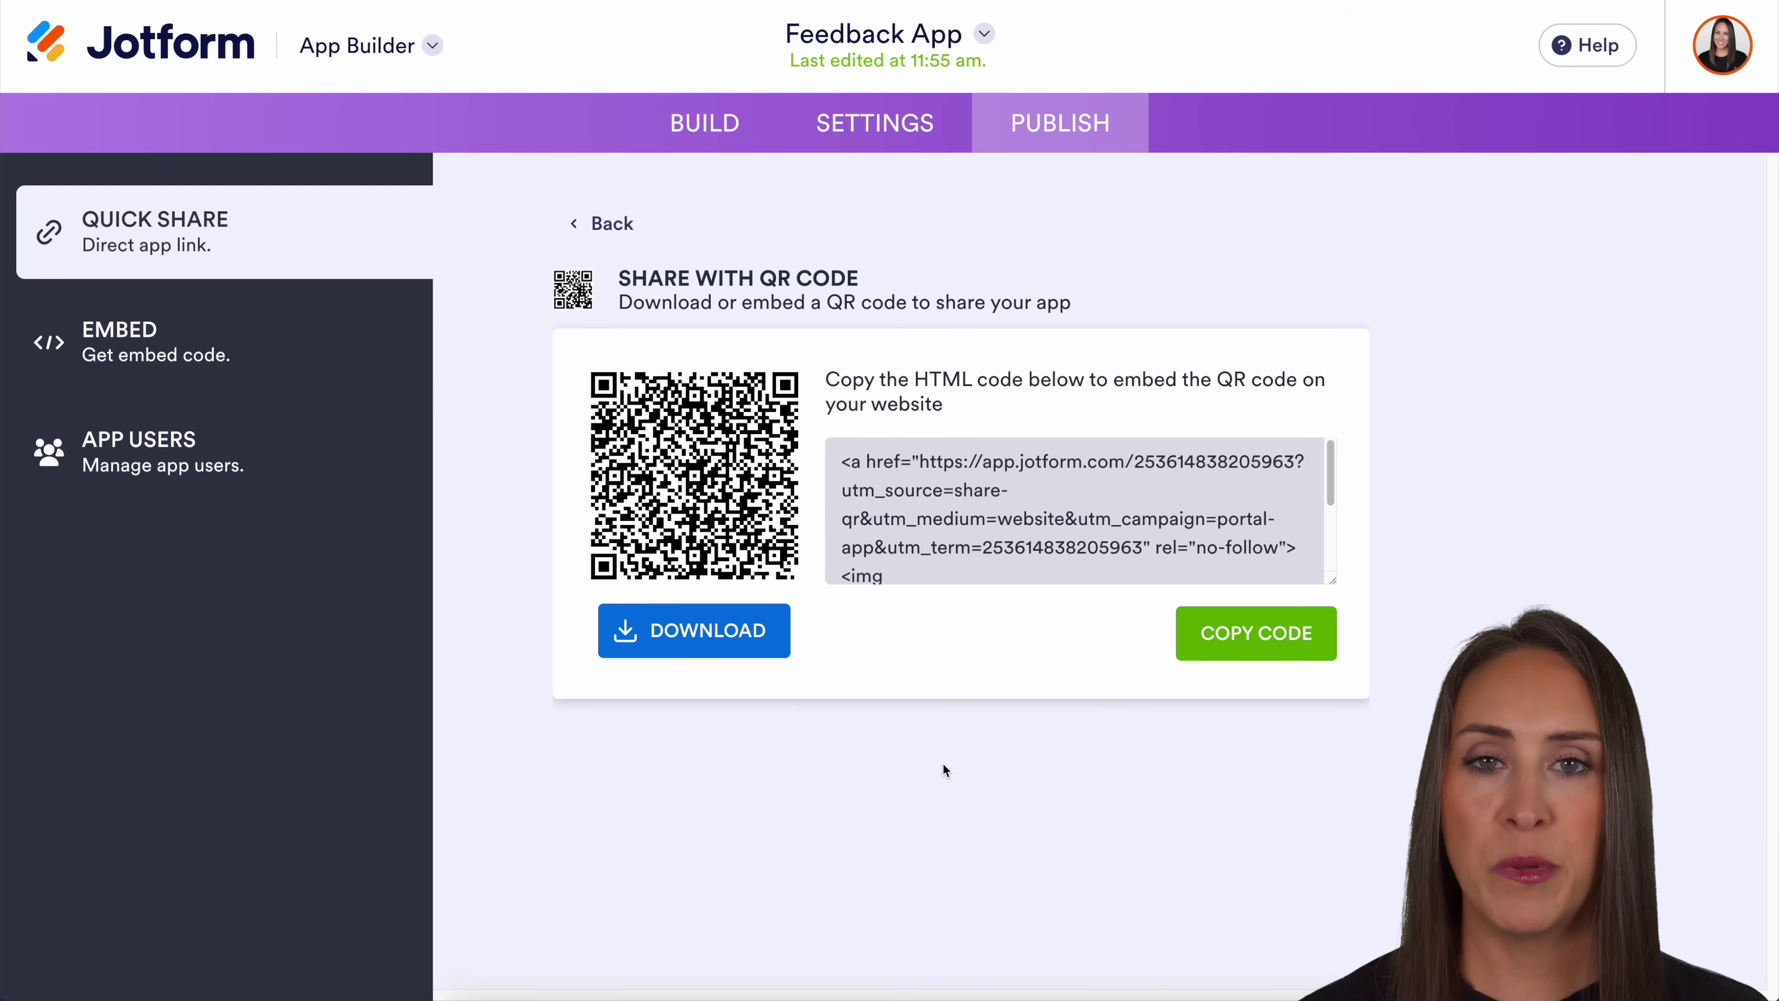
{"action": "left_click", "coordinate": [708, 141]}
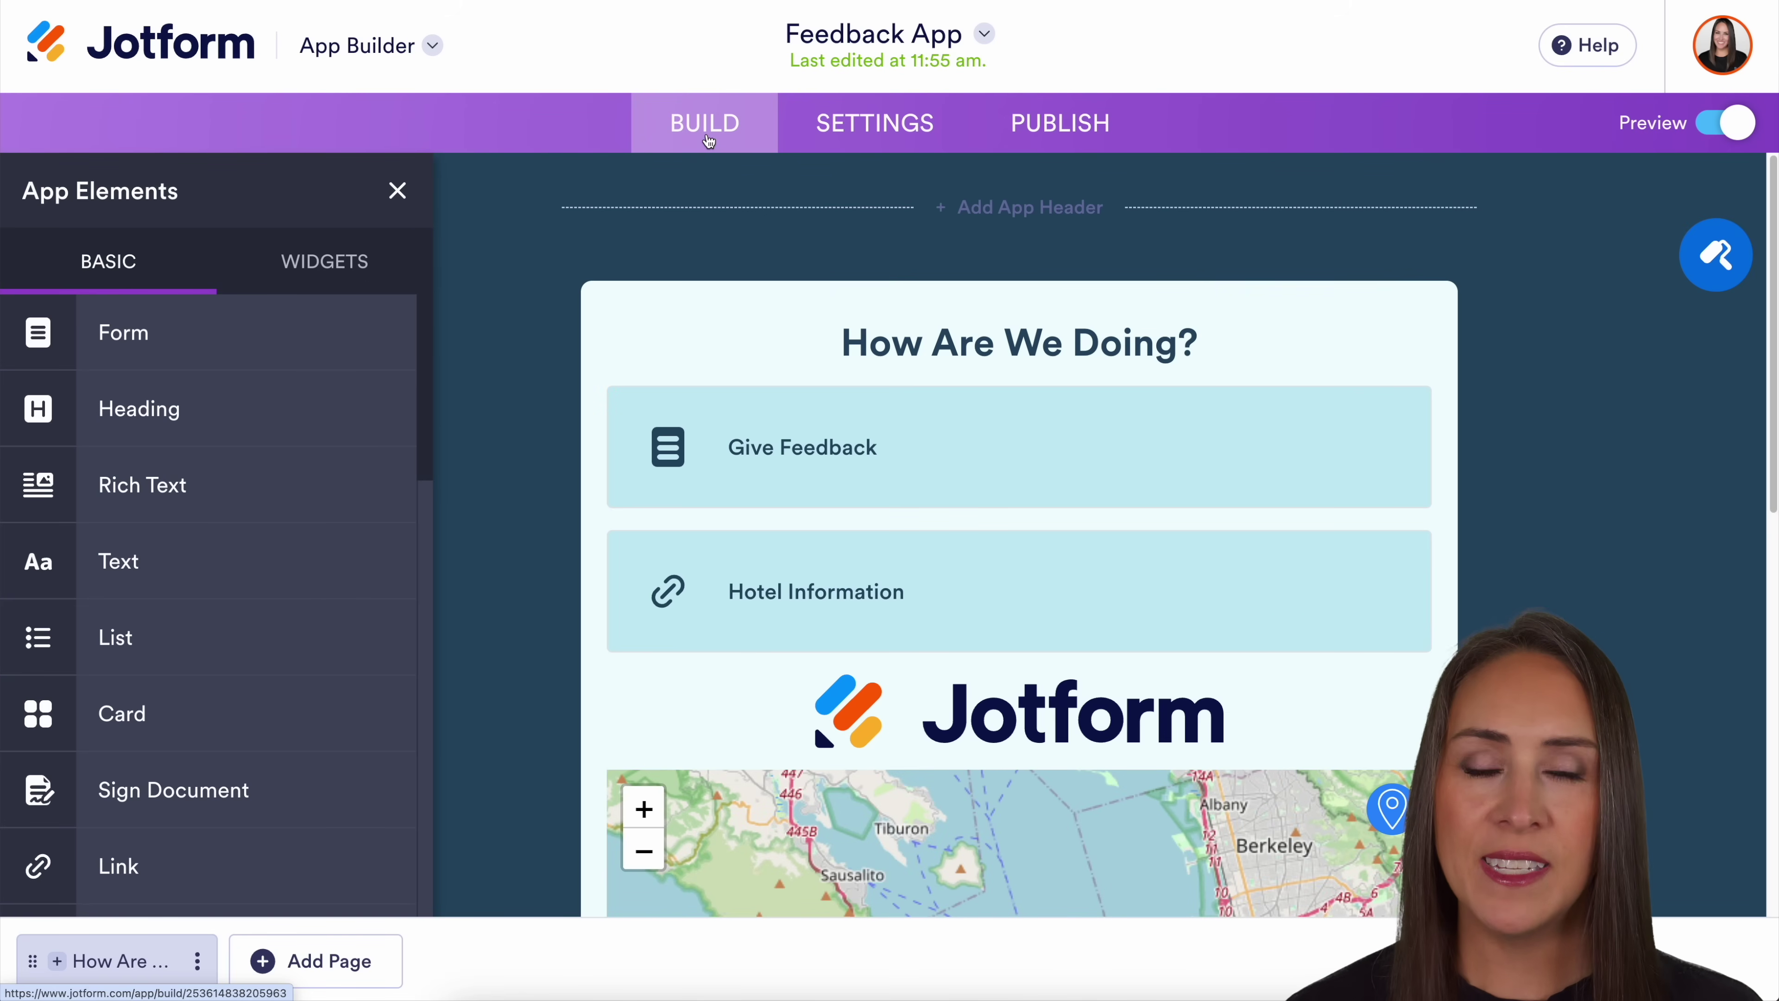